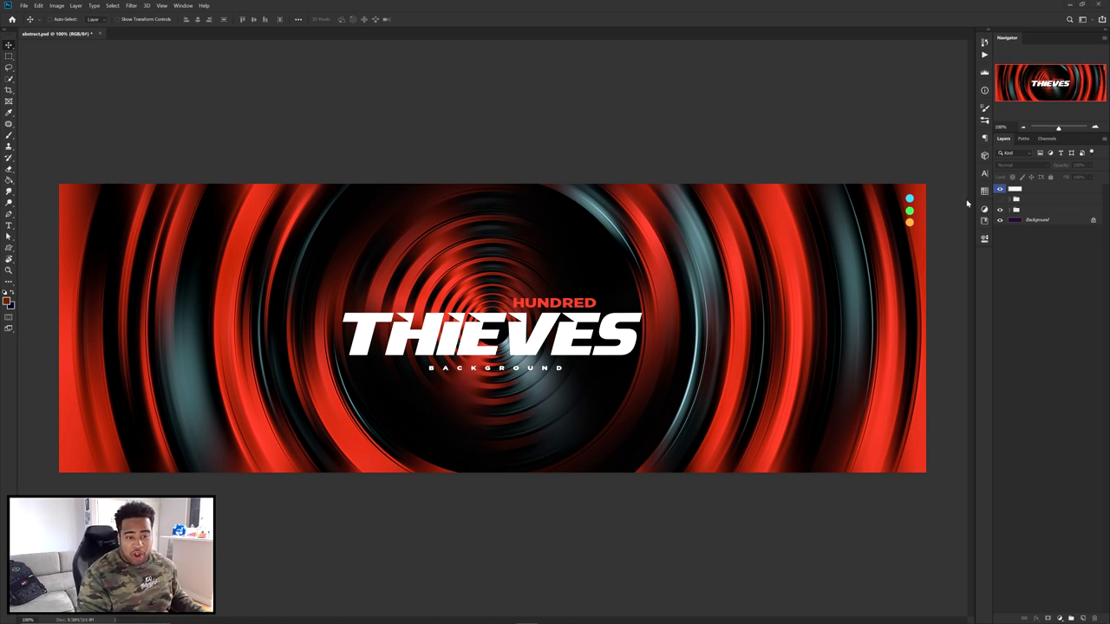
Hide the Thieves artwork group, leaving only the purple background and colour dots
click(1000, 209)
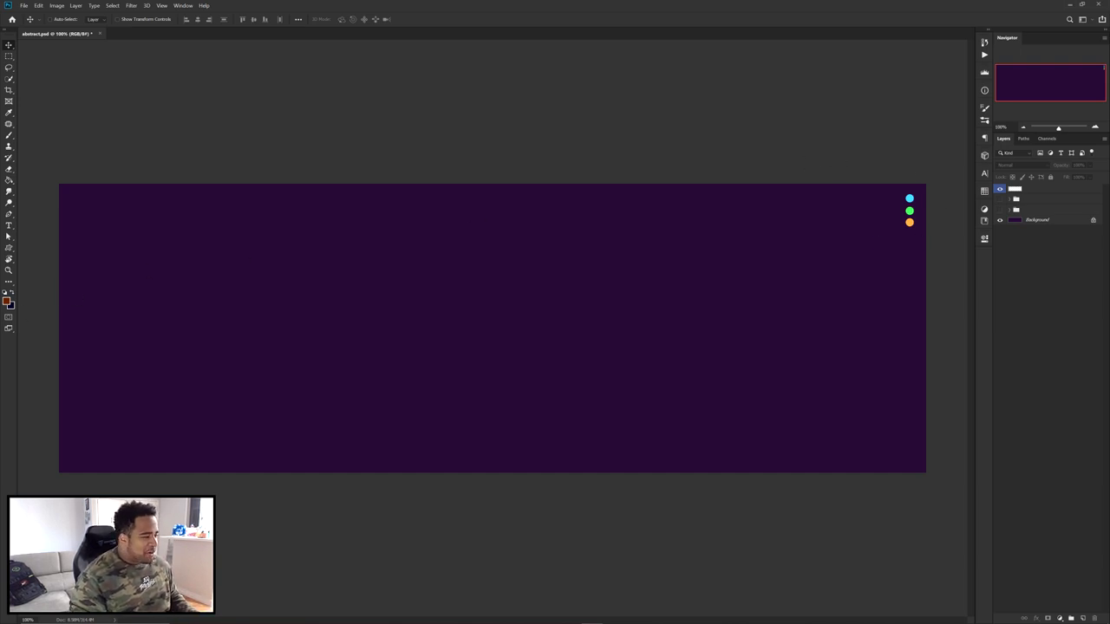
click(7, 300)
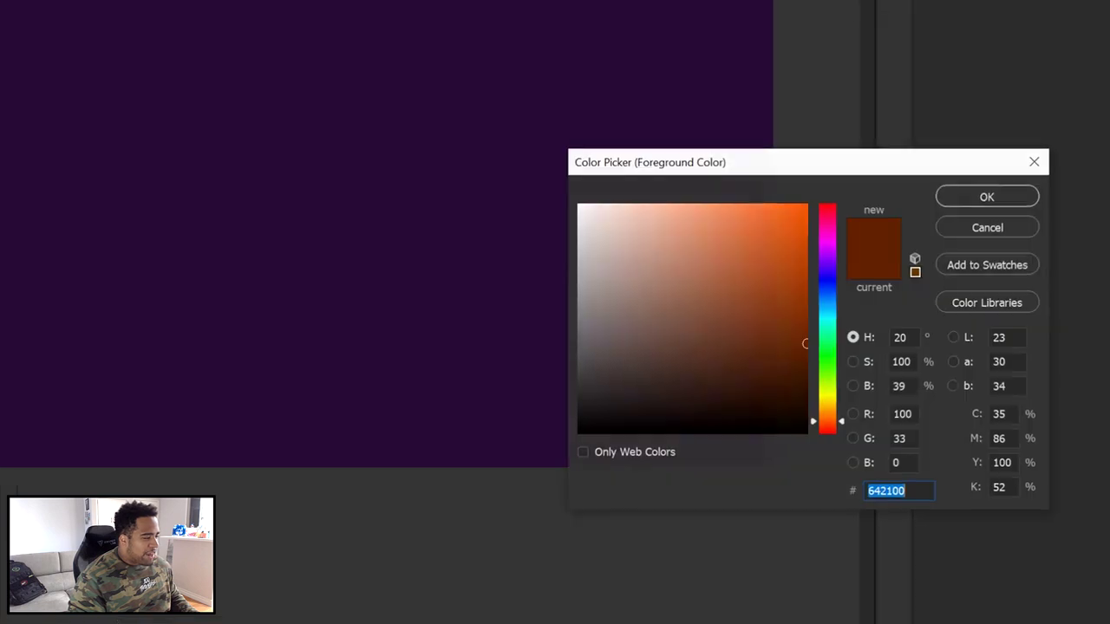
text(41d2fc)
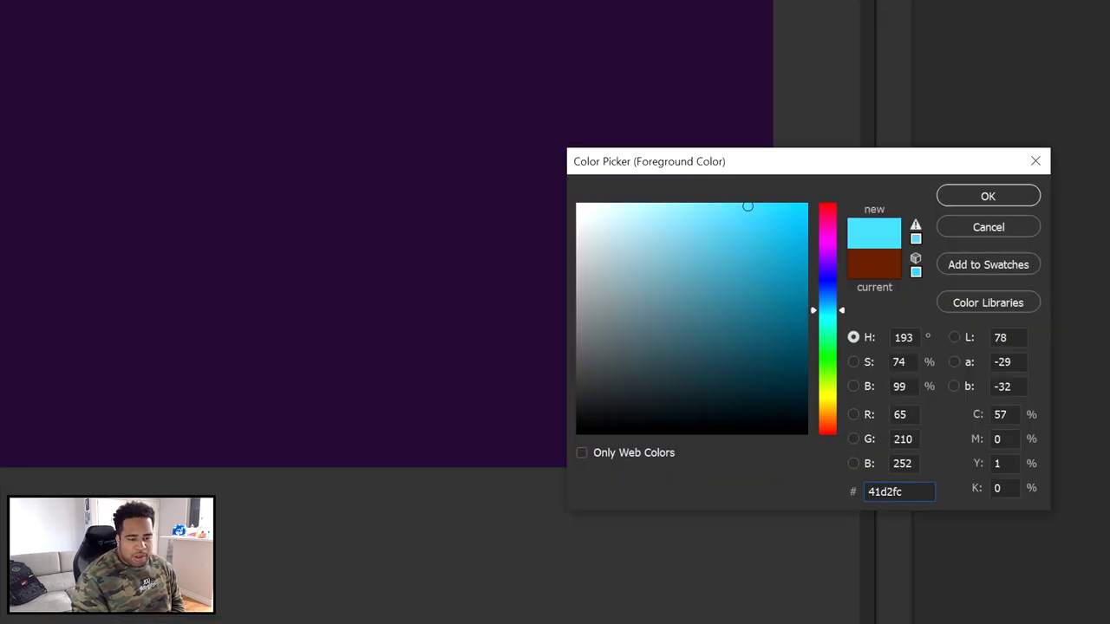
text(41fc5c)
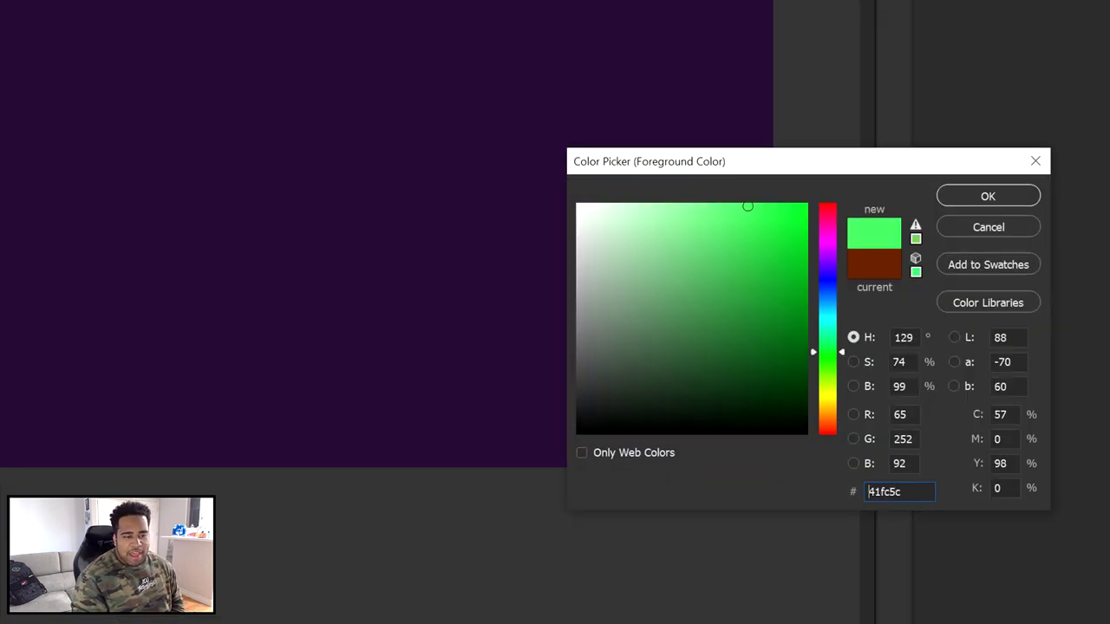
text(fca641)
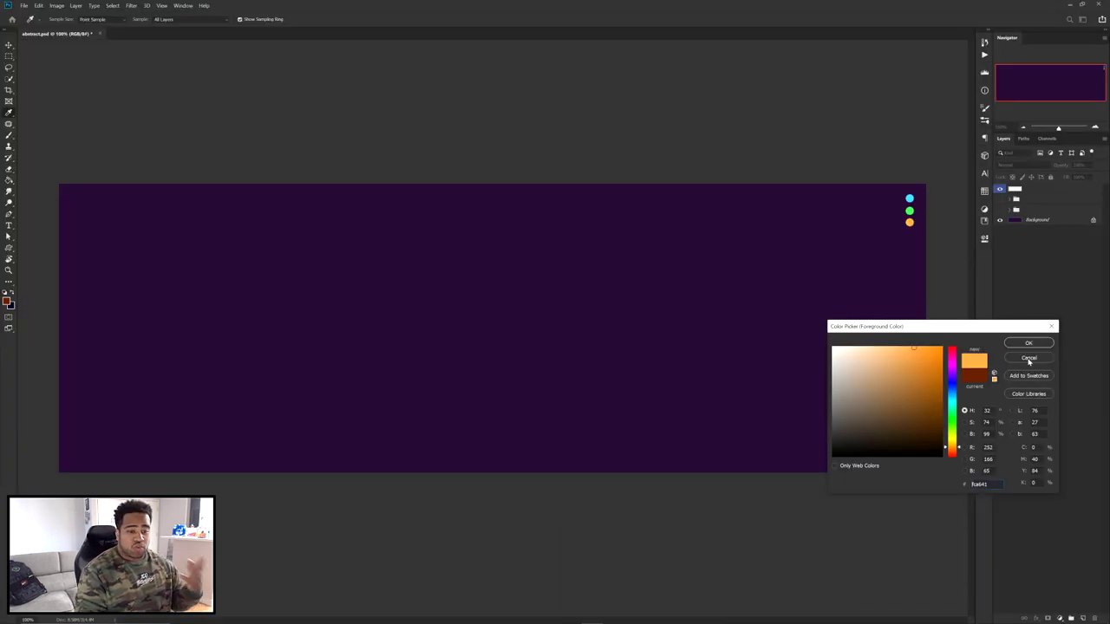
click(988, 228)
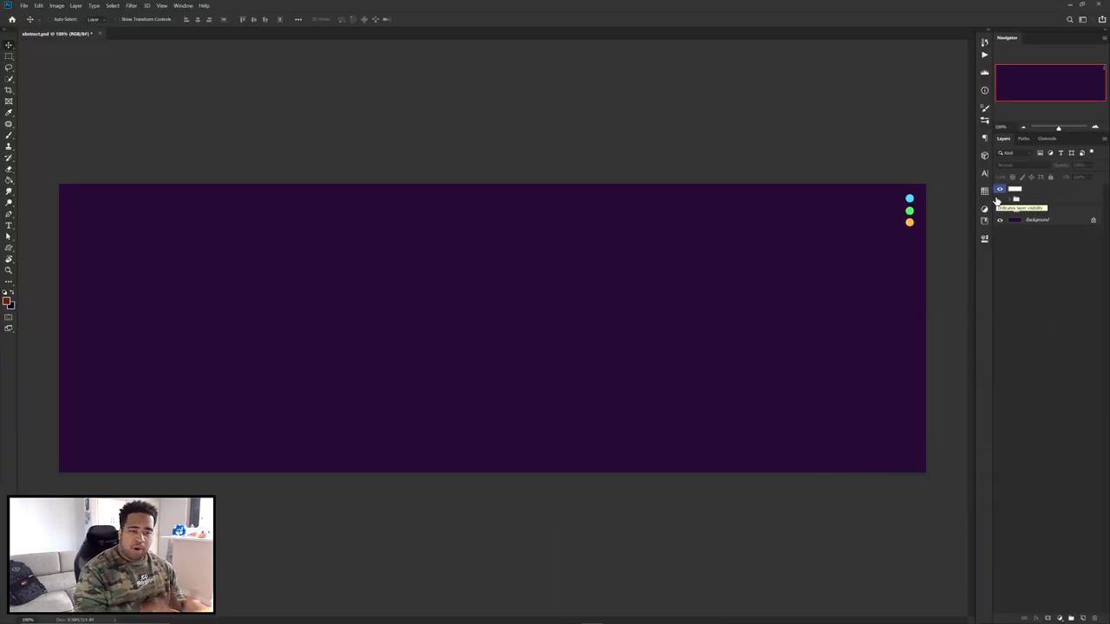
click(8, 301)
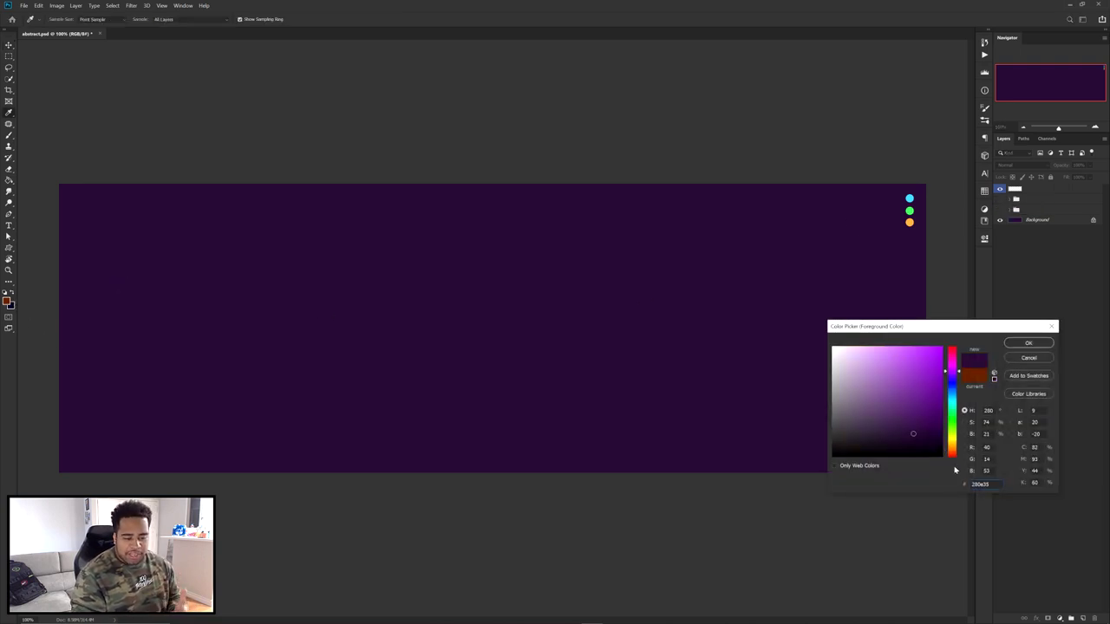
click(1027, 358)
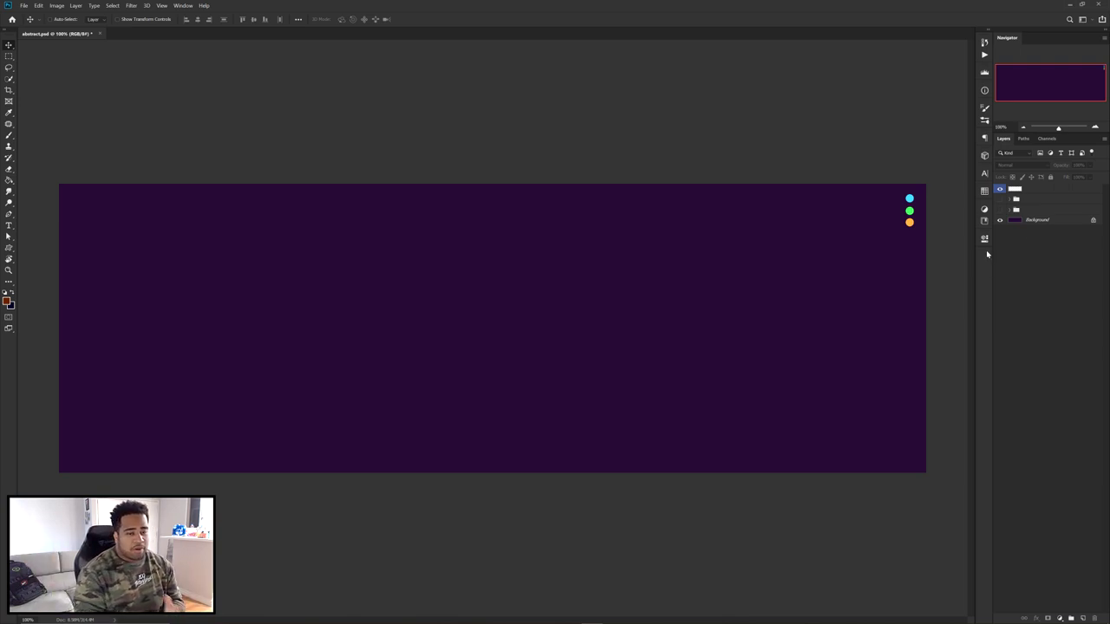
click(1037, 222)
Add a new empty layer and set up a small hard round brush
click(1081, 619)
key(b)
right_click(566, 236)
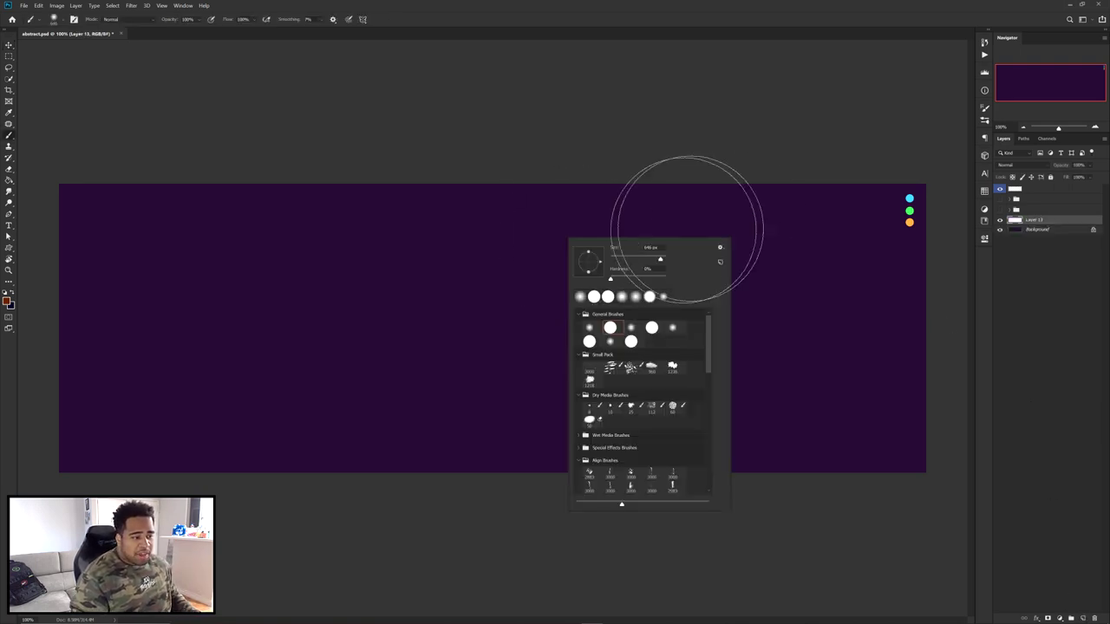
drag(485, 255, 360, 243)
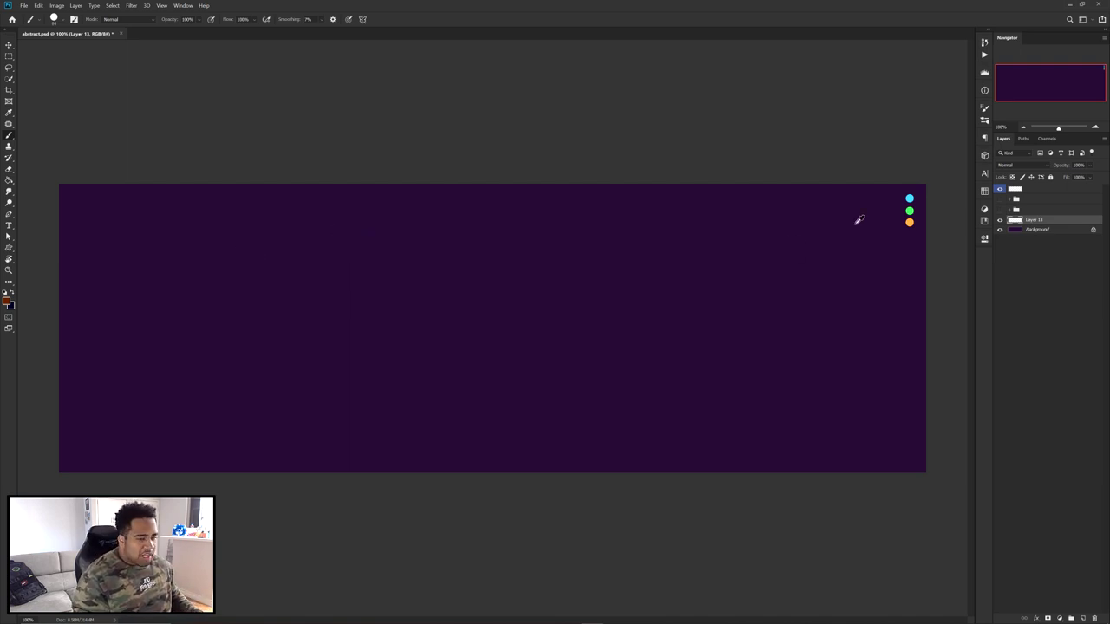
Sample cyan from the blue dot and paint cyan circles of varied sizes across the banner
alt+click(909, 198)
click(163, 214)
drag(178, 292, 195, 292)
click(285, 355)
drag(422, 354, 436, 357)
click(545, 256)
drag(661, 366, 648, 367)
click(670, 398)
drag(807, 268, 807, 271)
click(830, 235)
drag(839, 365, 831, 367)
click(863, 407)
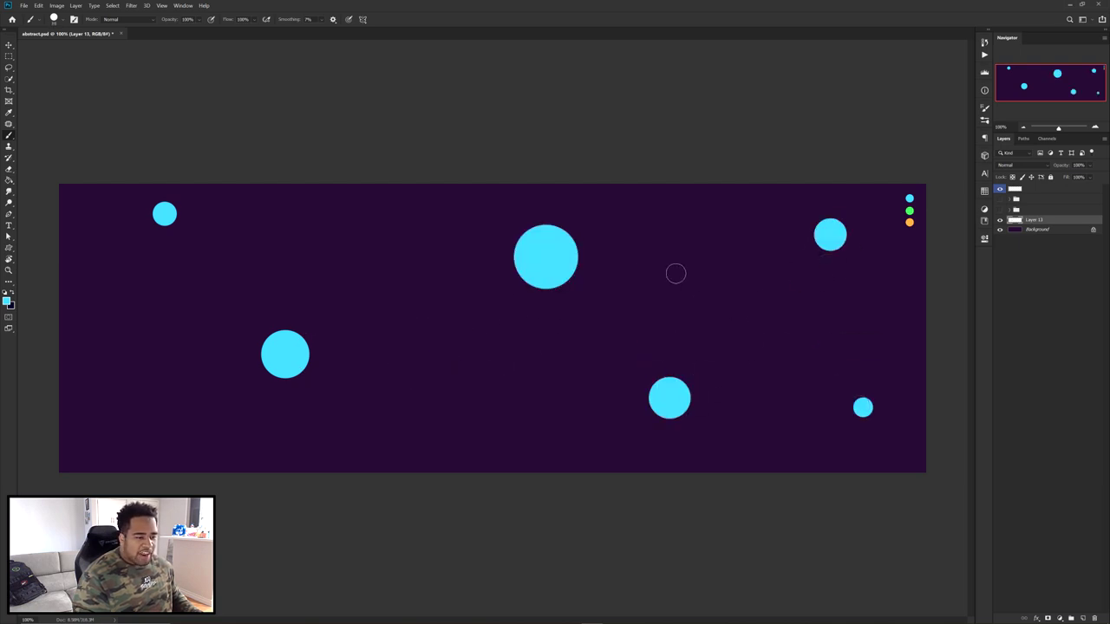
click(118, 421)
click(94, 294)
drag(295, 289, 303, 285)
click(318, 232)
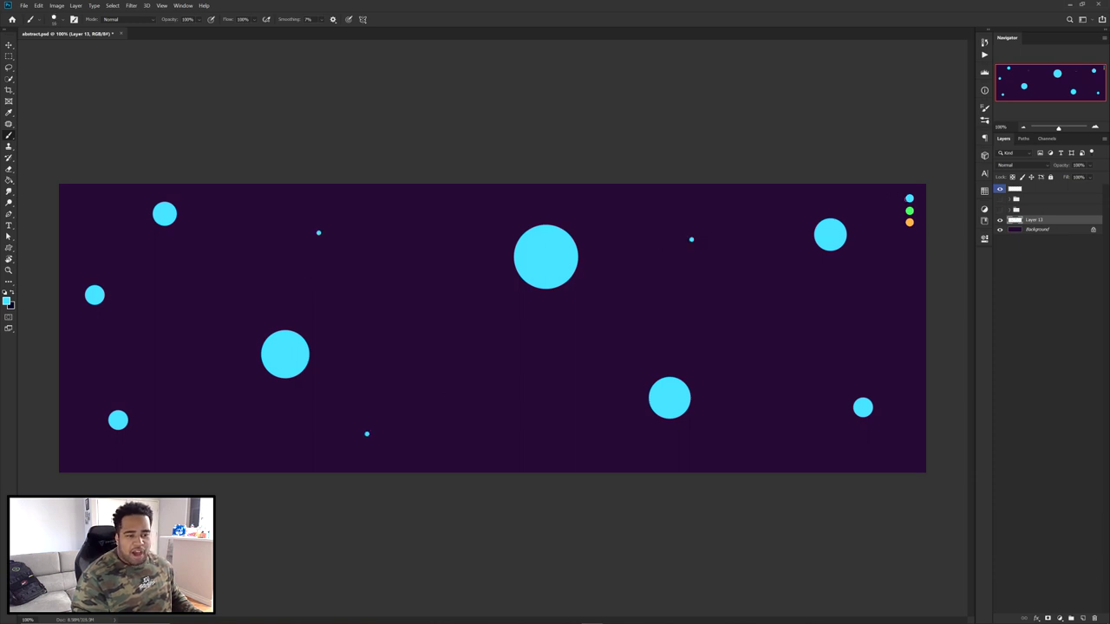
Sample green from the green dot and paint green circles of assorted sizes
alt+click(910, 211)
drag(681, 258, 687, 256)
drag(332, 290, 346, 286)
click(192, 291)
click(221, 424)
mouse_move(387, 348)
mouse_down()
mouse_move(476, 352)
mouse_move(513, 335)
mouse_move(503, 332)
mouse_up()
click(371, 306)
click(454, 361)
click(492, 328)
drag(520, 412, 535, 449)
click(535, 448)
drag(710, 330, 698, 326)
click(675, 321)
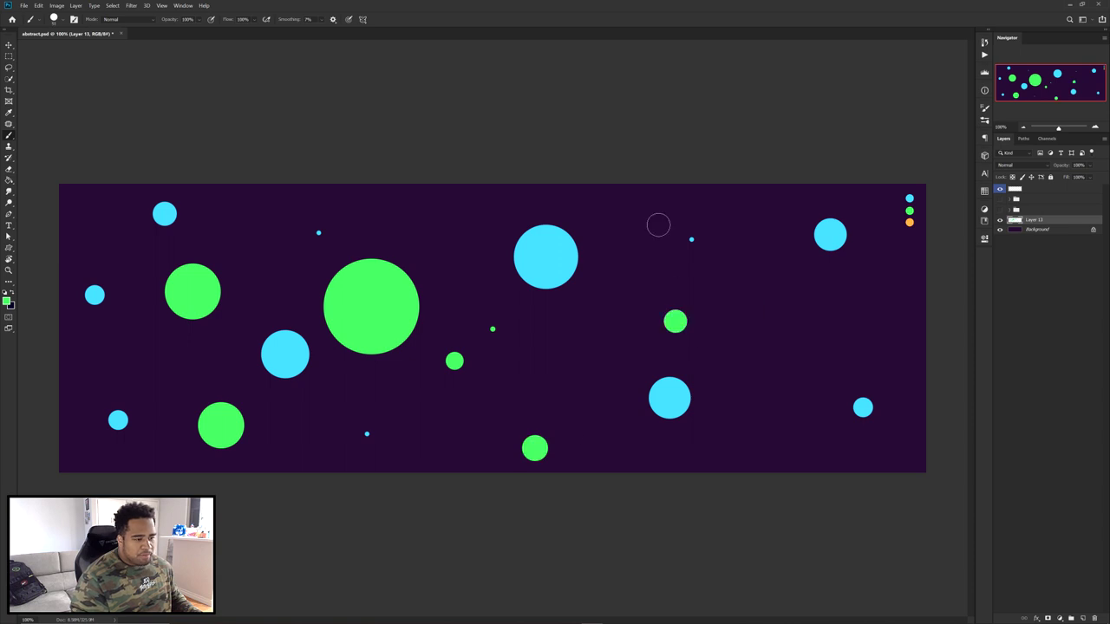
click(655, 208)
click(875, 323)
click(790, 428)
Sample orange and paint orange circles of varied sizes, undoing the oversized one at the top
alt+click(909, 222)
drag(800, 294, 821, 304)
click(798, 310)
drag(644, 315, 639, 314)
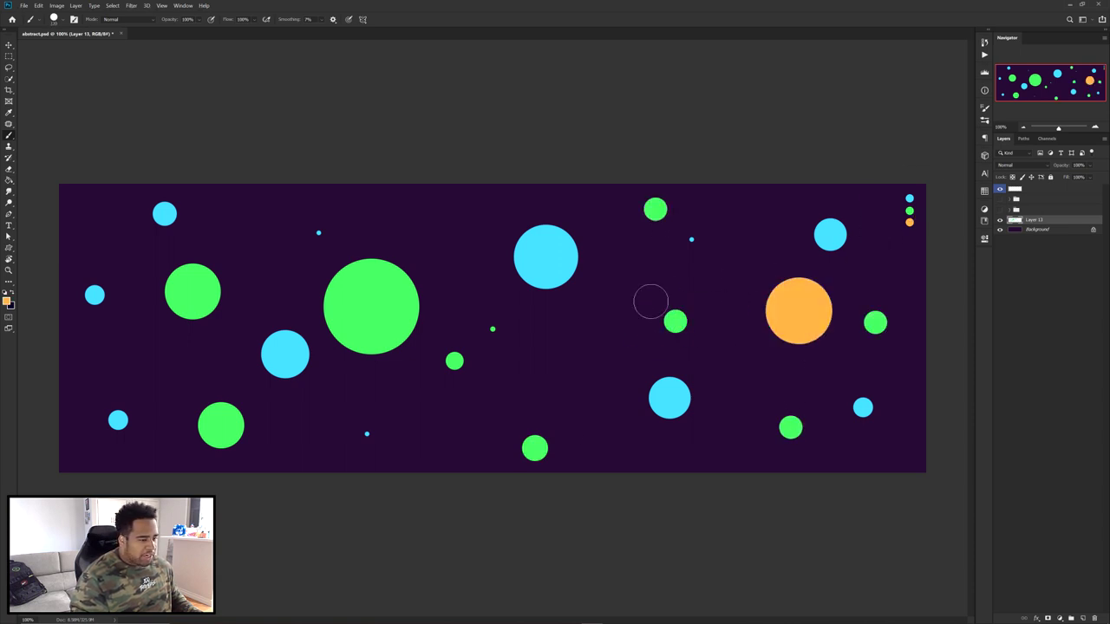
click(621, 288)
drag(479, 286, 496, 276)
click(447, 236)
drag(355, 373, 371, 368)
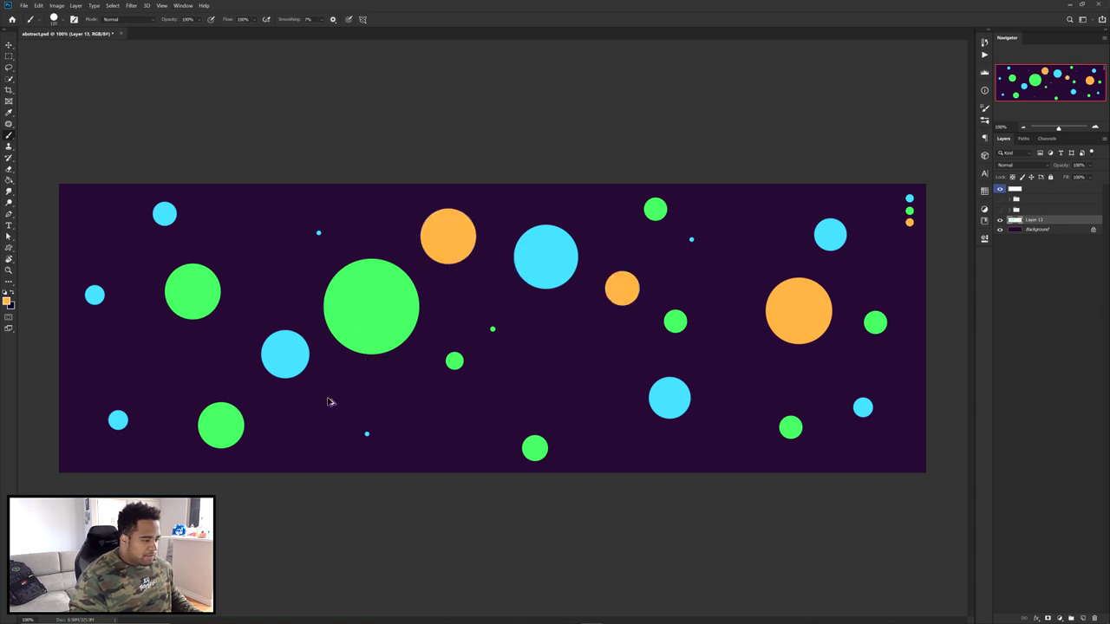
click(304, 437)
drag(441, 442, 433, 442)
click(444, 442)
drag(490, 421, 507, 416)
click(561, 393)
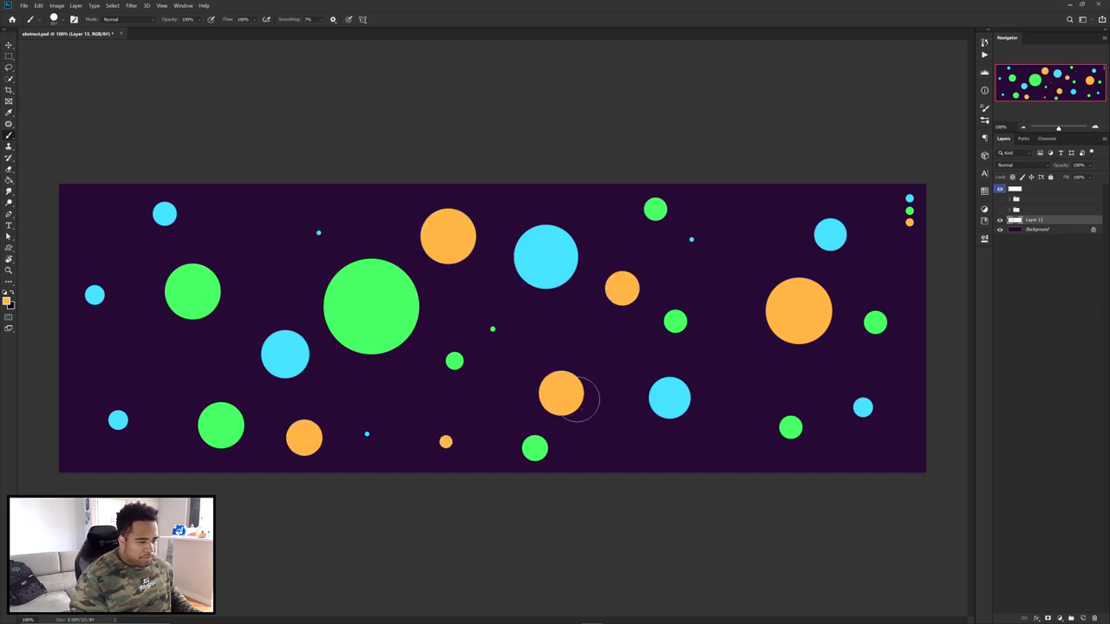
drag(917, 466, 906, 465)
click(889, 456)
drag(186, 323, 173, 326)
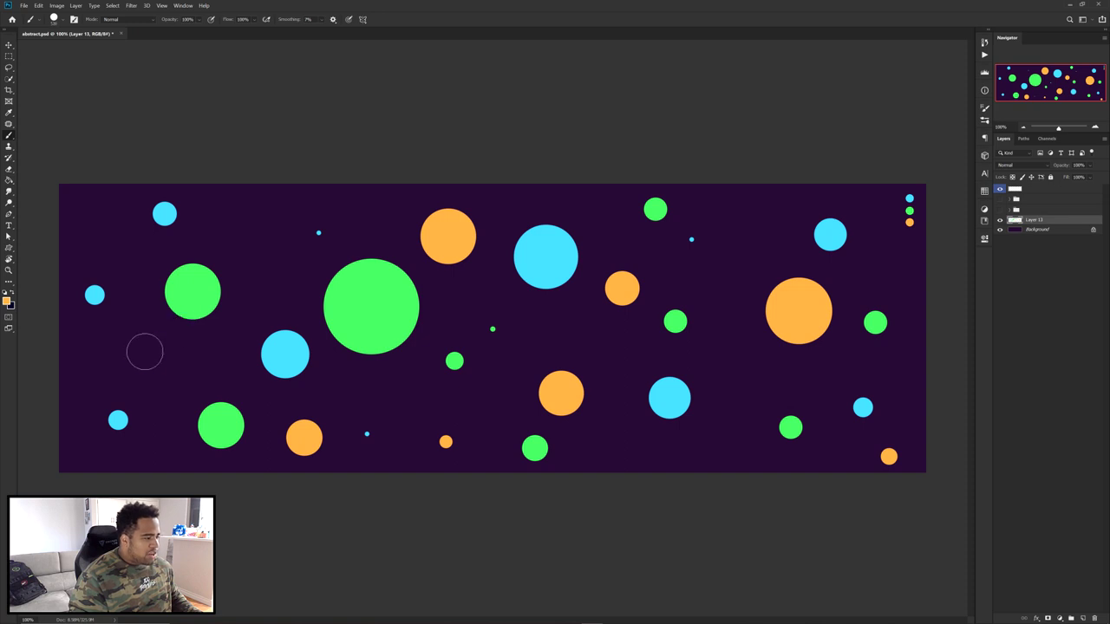
click(144, 351)
drag(247, 226, 239, 224)
click(250, 212)
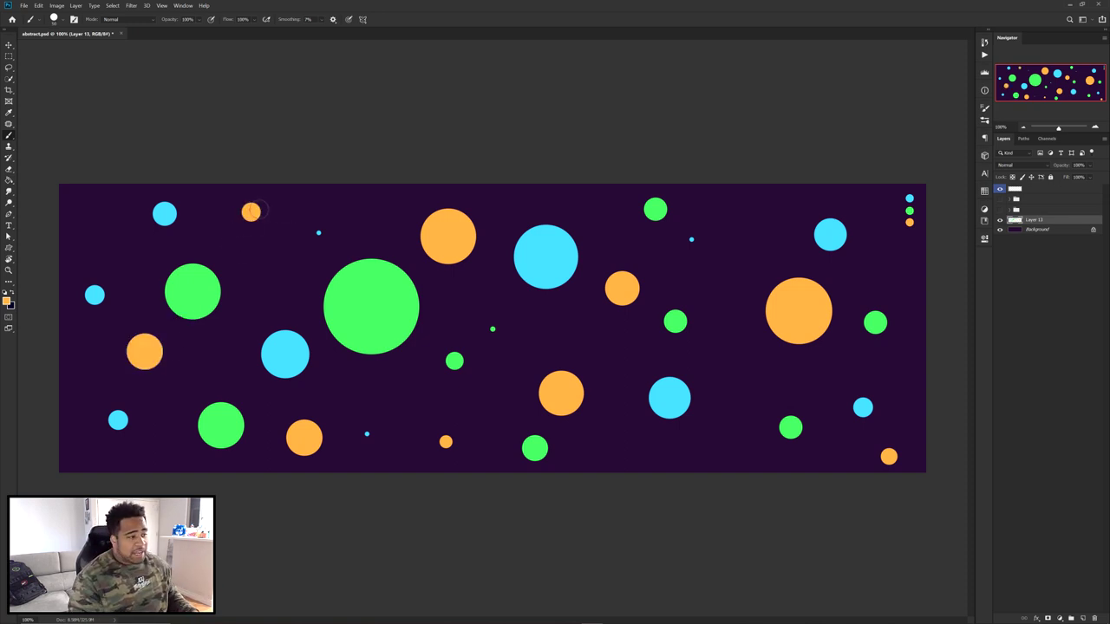
drag(276, 221, 299, 222)
click(329, 180)
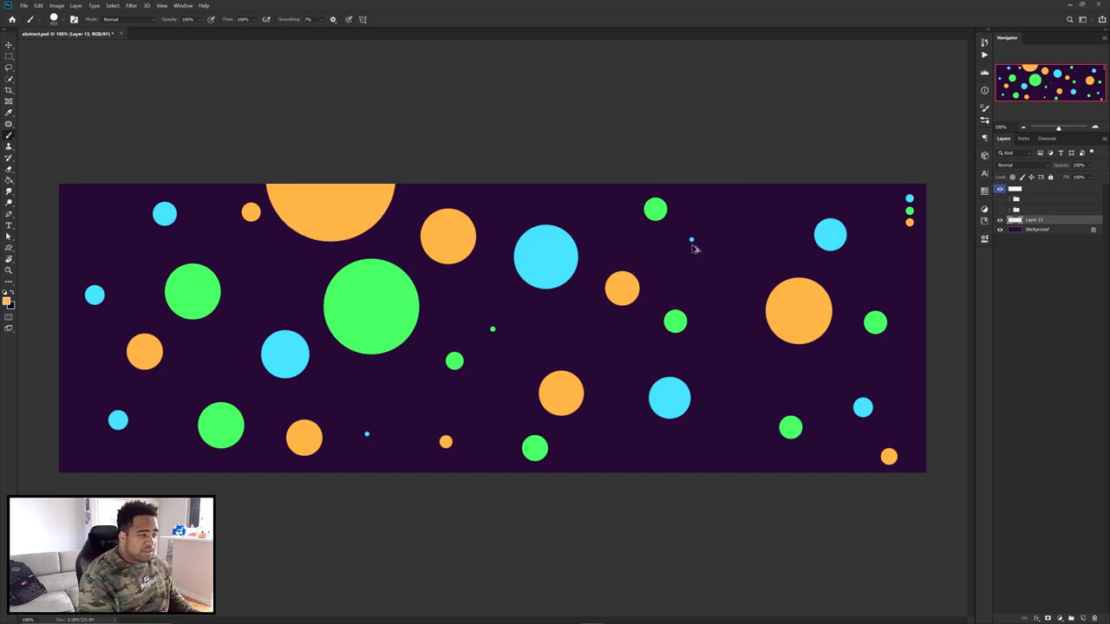
key(ctrl+z)
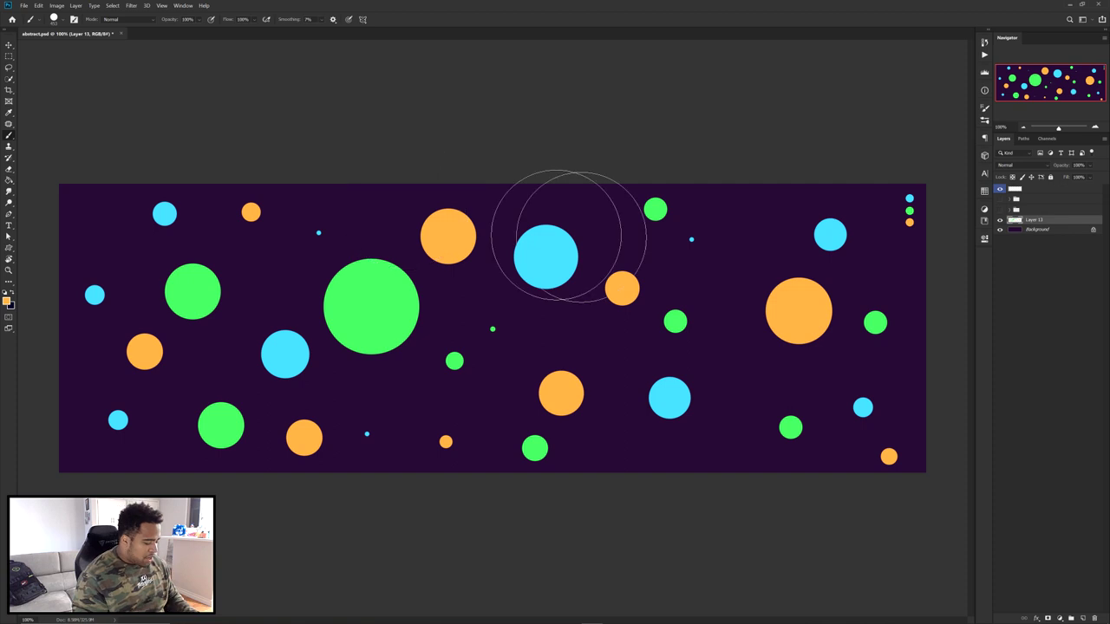
Toggle the circles layer and reference dots off and on to compare
key(v)
click(1000, 220)
click(1000, 221)
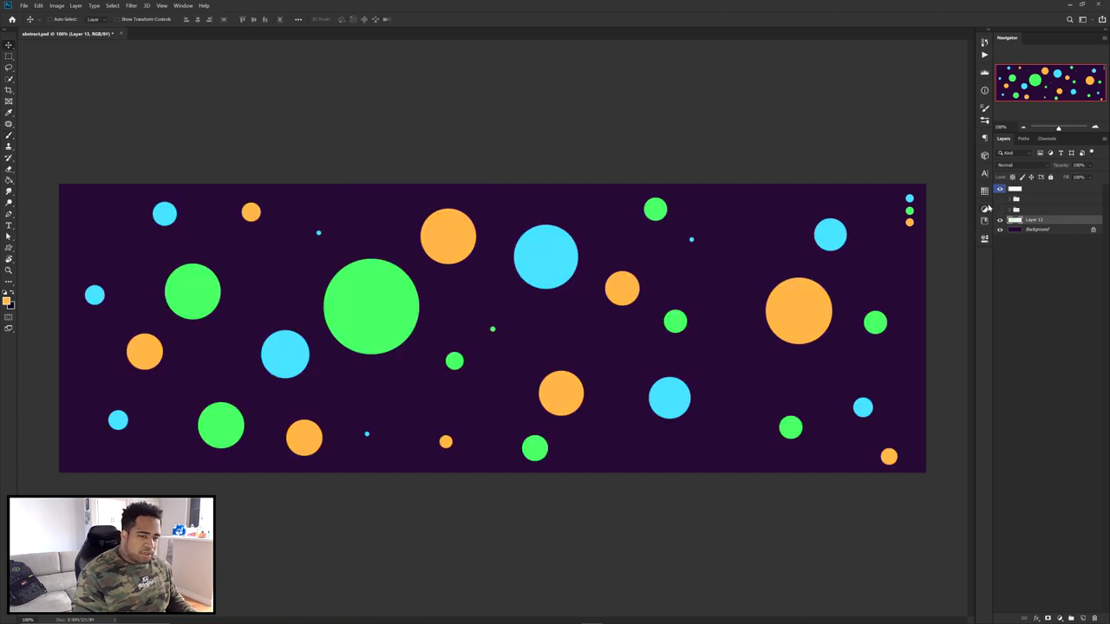
click(1000, 189)
click(1000, 190)
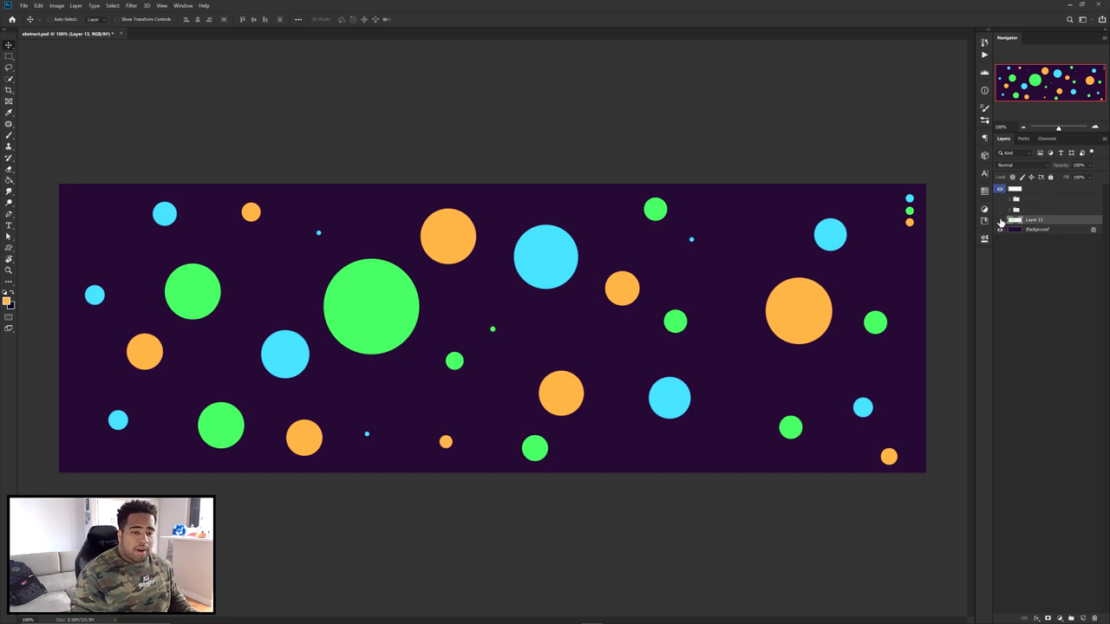
Duplicate the circles layer and Background together and merge the copies into one layer
click(1042, 231)
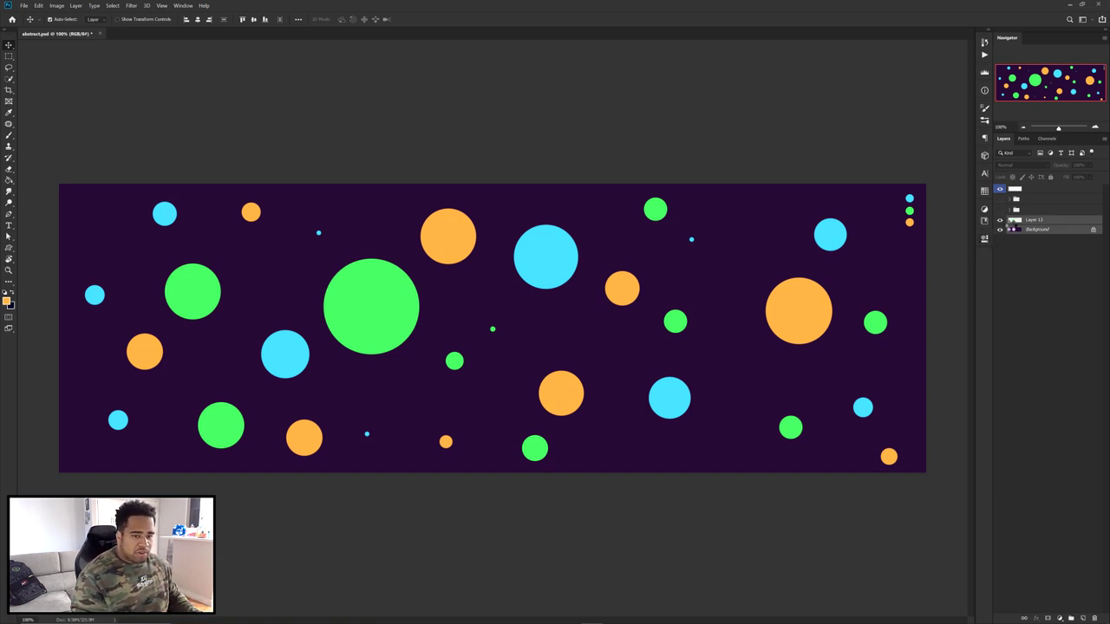
key(ctrl+j)
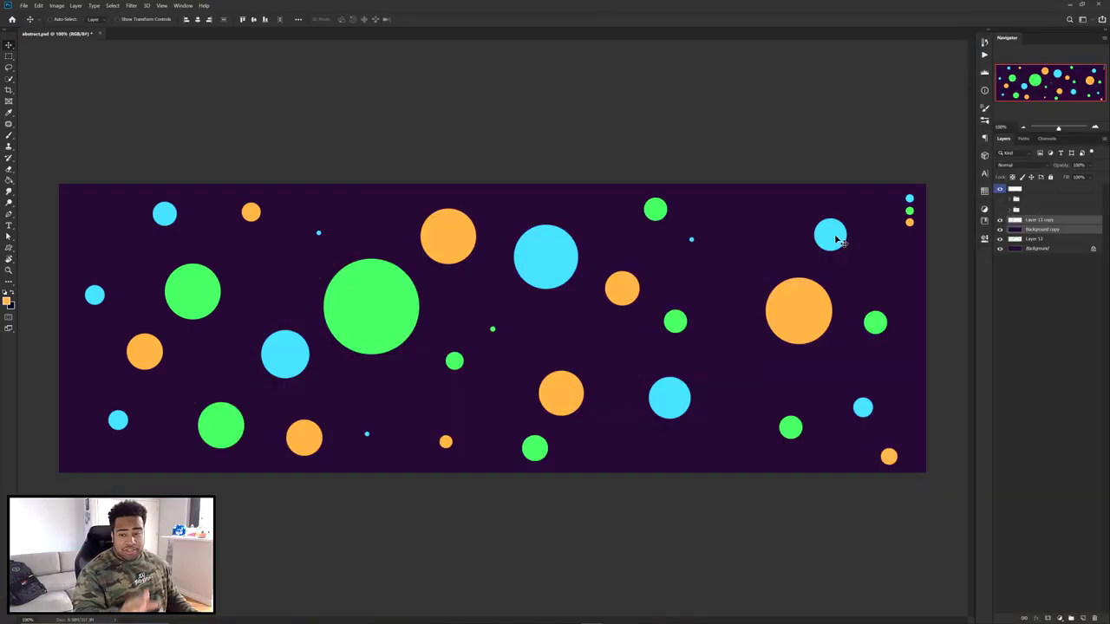
key(ctrl+e)
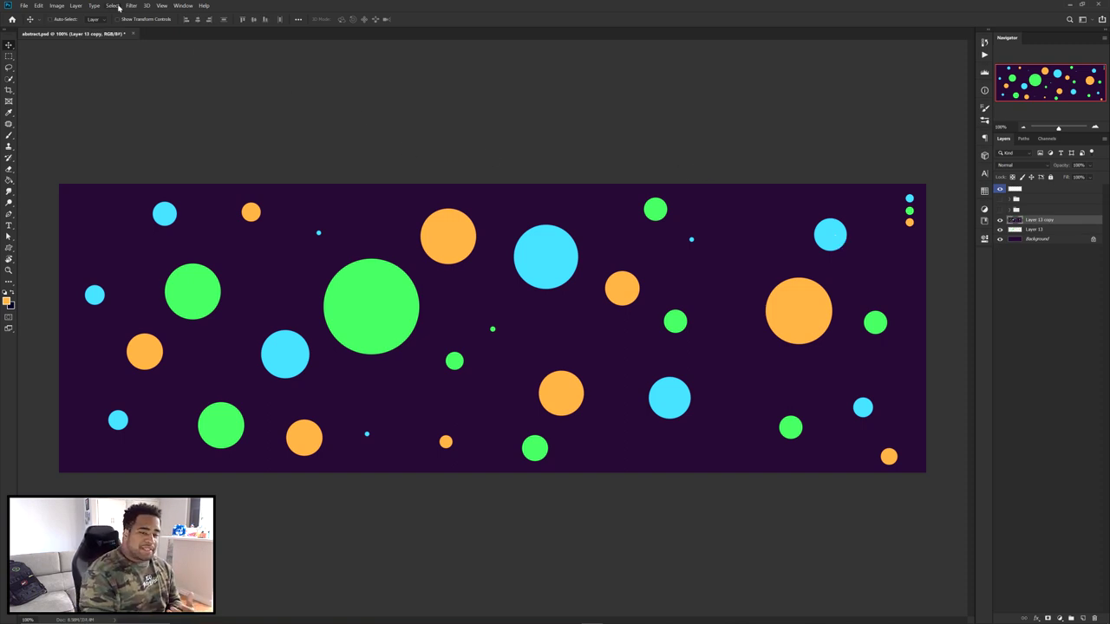
key(ctrl+z)
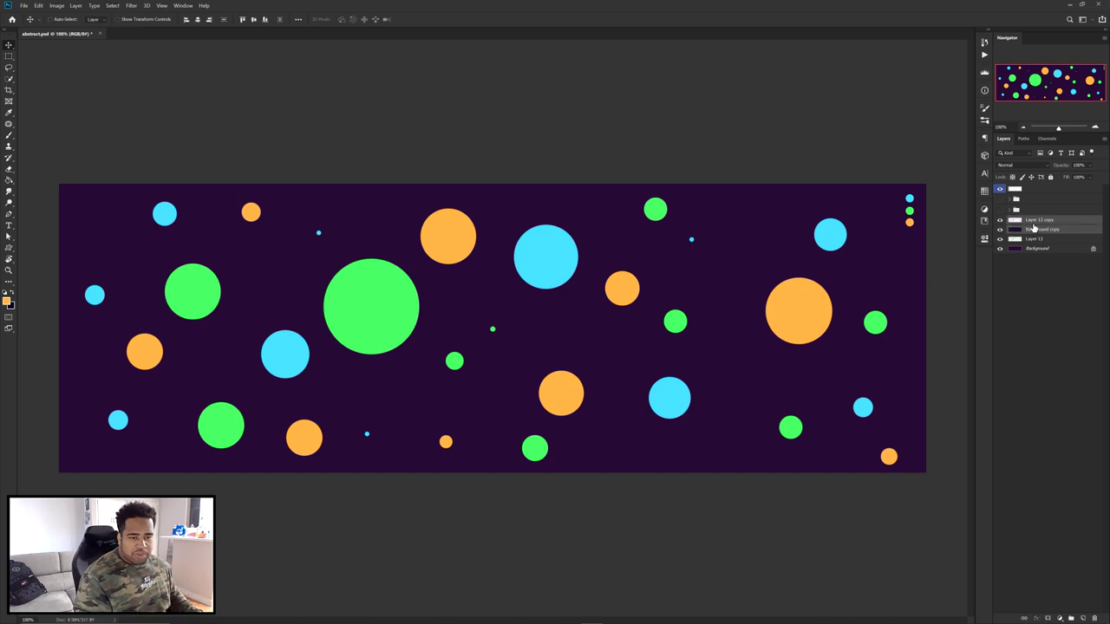
key(ctrl+e)
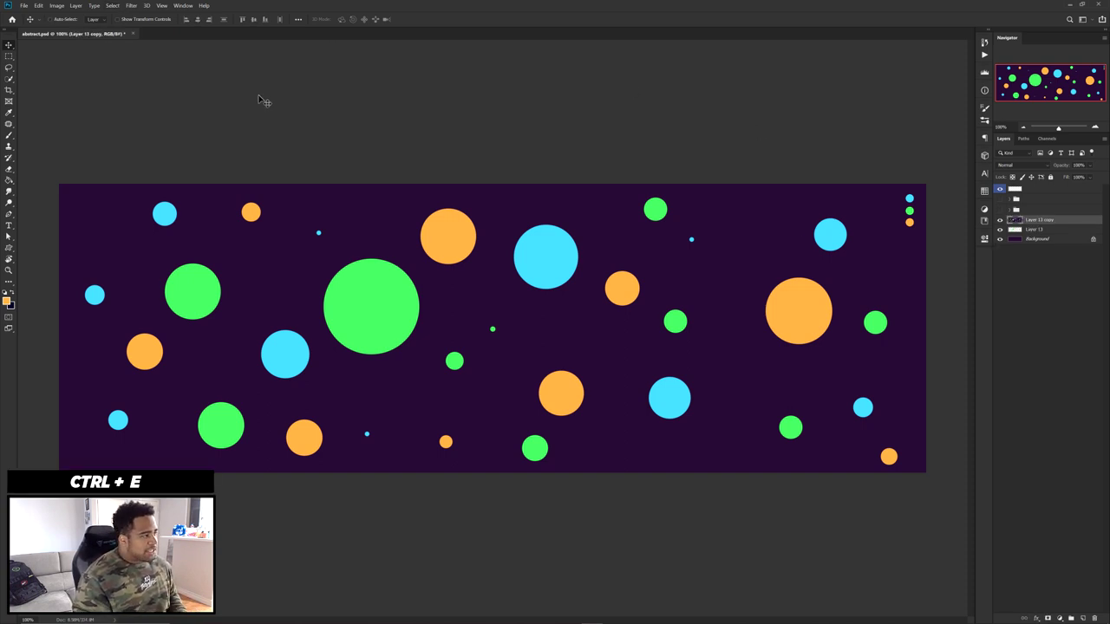
Apply a Radial Blur with Amount 25, Spin, to the merged layer
click(131, 5)
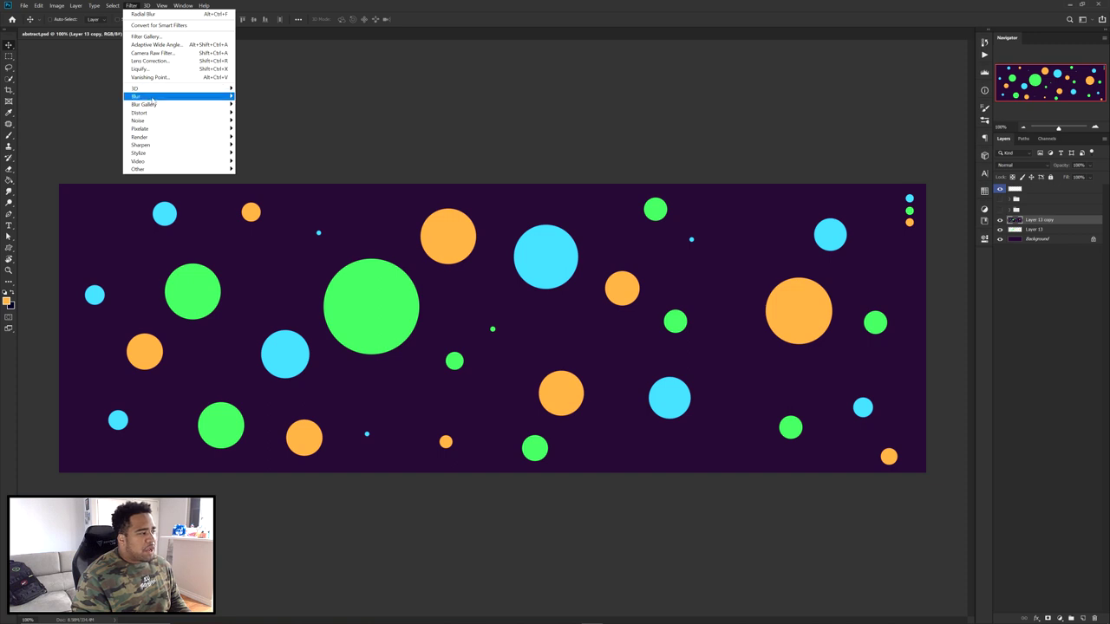
mouse_move(200, 96)
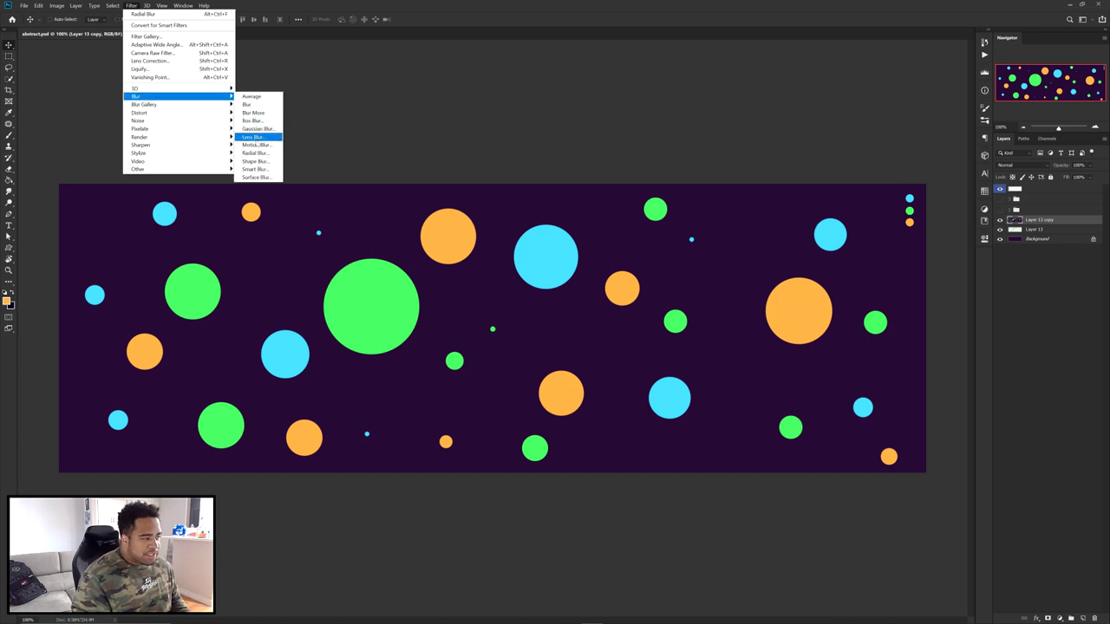
click(262, 154)
drag(346, 57, 660, 116)
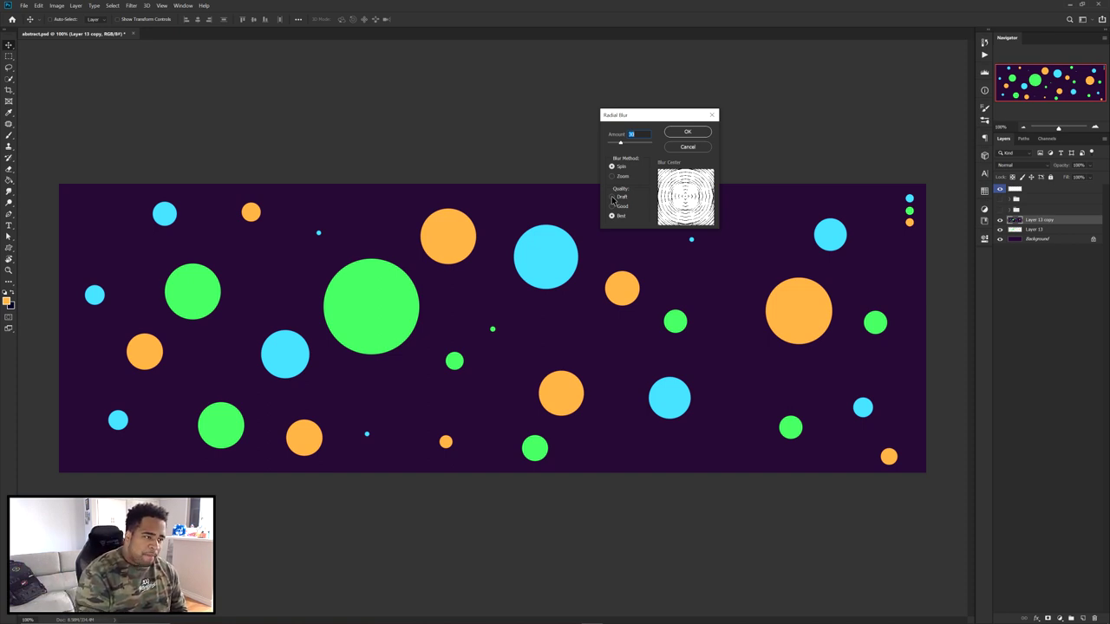
text(25)
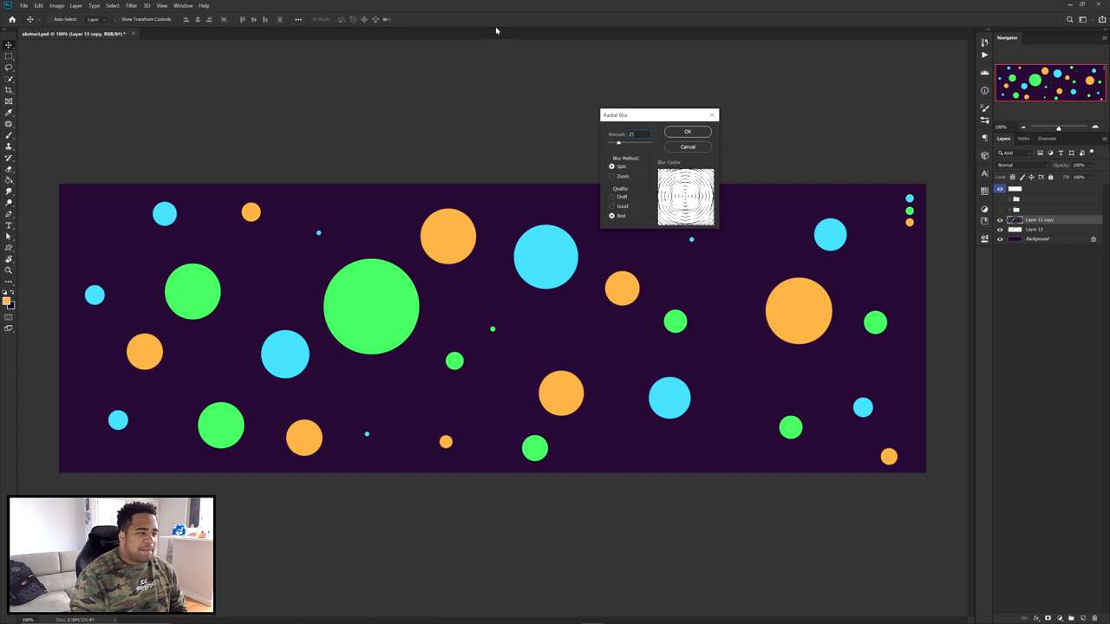
click(677, 134)
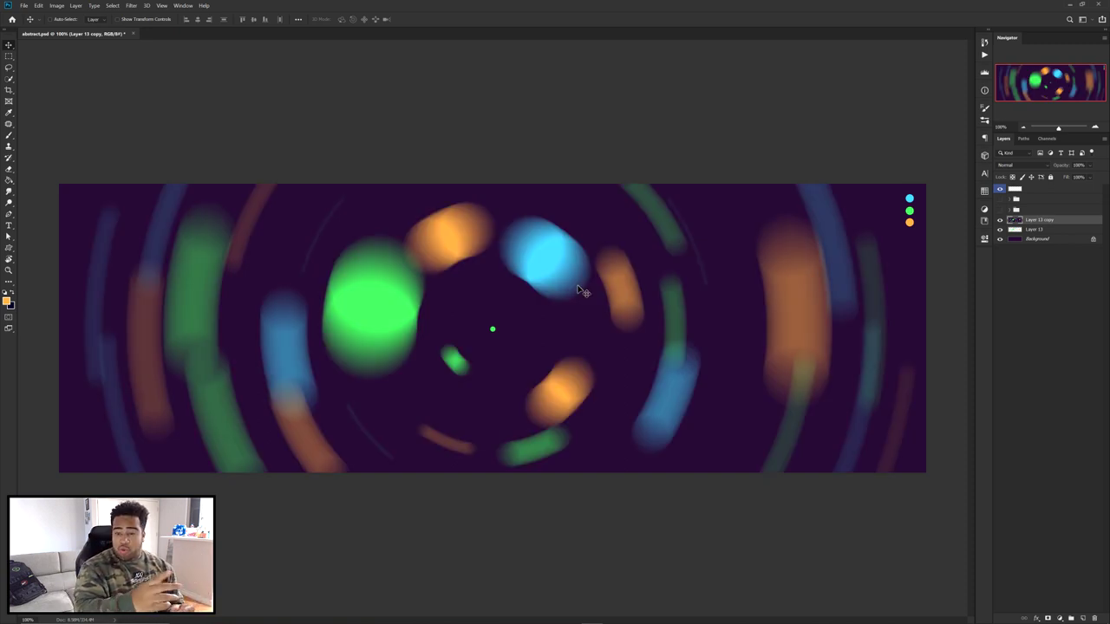
Reapply the spin Radial Blur and add a new empty layer above
click(133, 6)
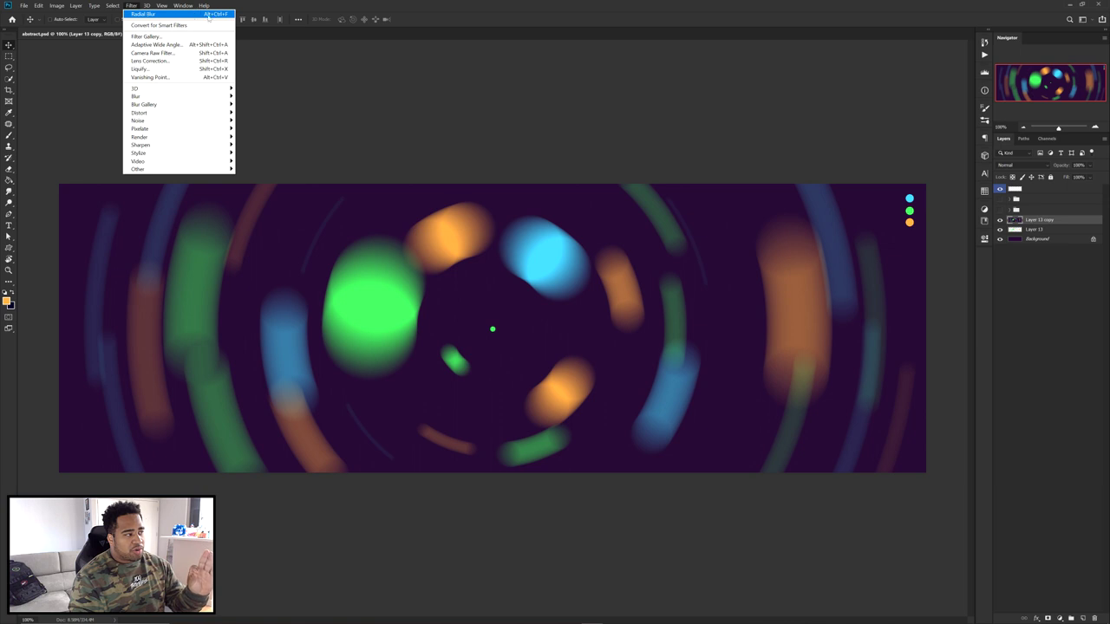
click(395, 191)
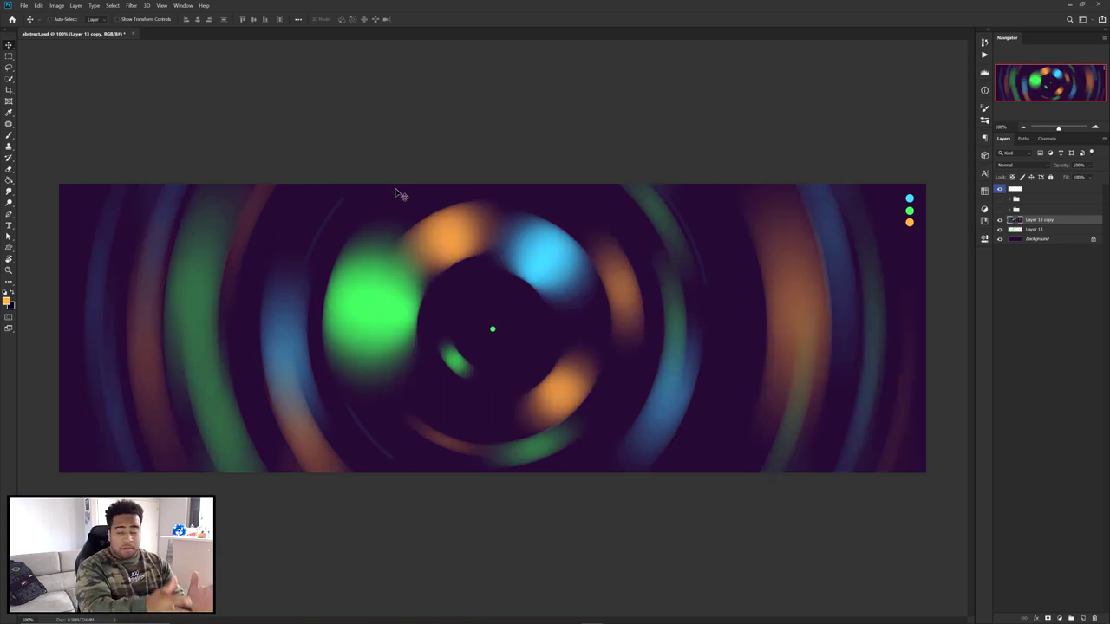
click(1082, 618)
Paint crisp orange dots of several sizes with the Brush
key(b)
click(178, 326)
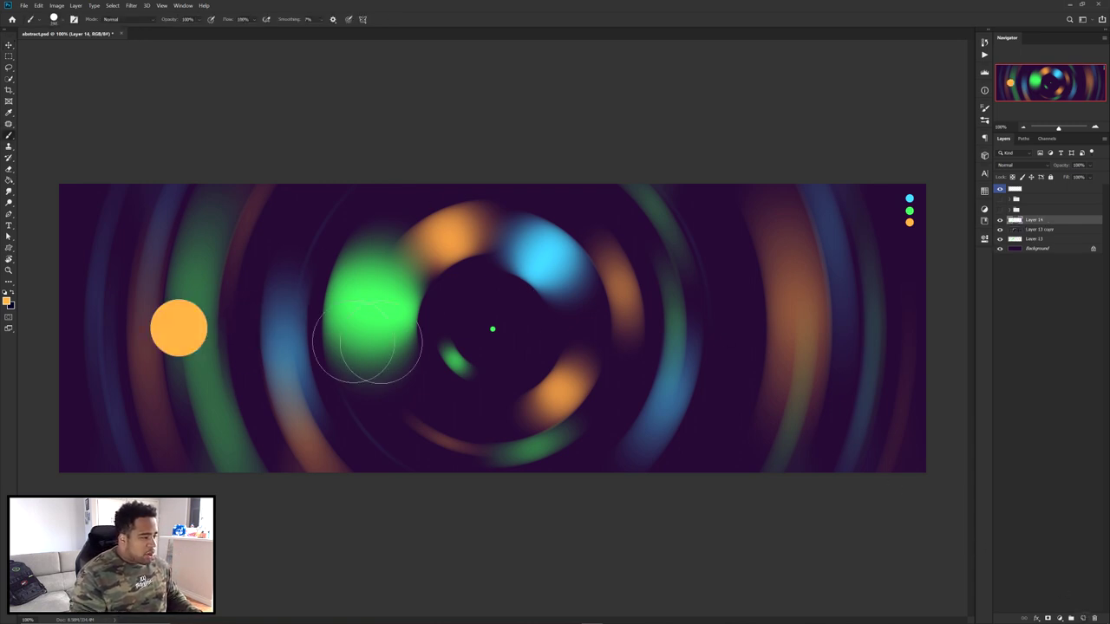
click(726, 375)
click(610, 232)
click(862, 370)
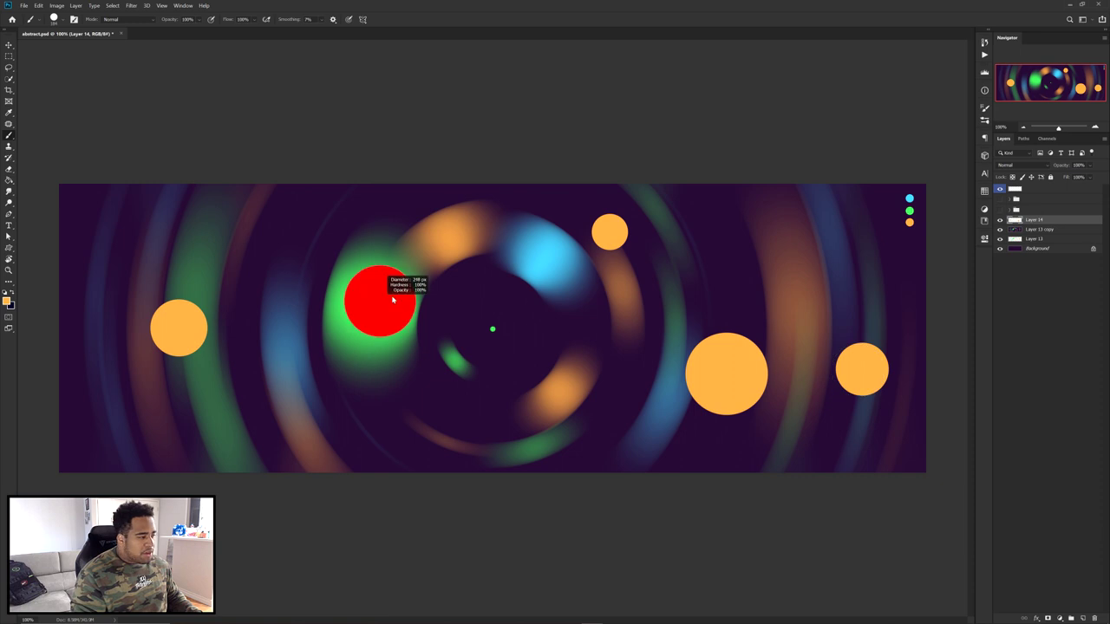
click(329, 249)
click(112, 428)
Sample green and paint green dots around the banner, redoing a misplaced one
alt+click(910, 210)
drag(463, 323, 446, 322)
click(468, 312)
key(ctrl+z)
click(541, 337)
drag(582, 344, 568, 345)
click(338, 412)
click(758, 240)
click(196, 226)
Sample cyan and paint small and larger cyan dots, then select the blurred layer too
alt+click(909, 198)
click(799, 233)
drag(726, 347, 714, 347)
click(579, 395)
click(417, 208)
click(79, 281)
drag(163, 359, 177, 359)
click(252, 426)
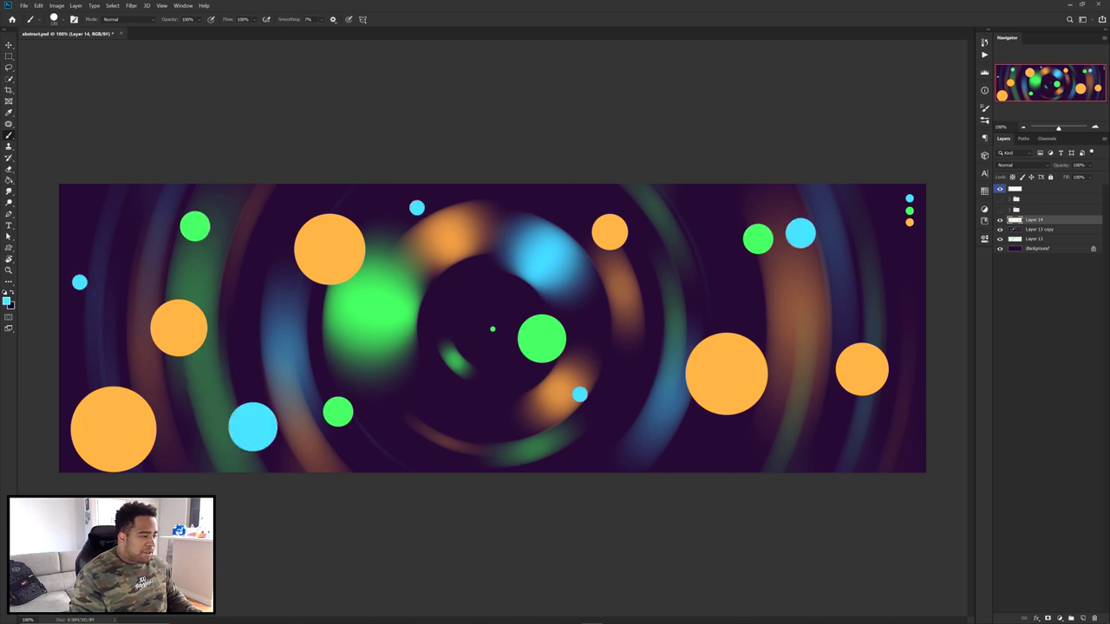
click(340, 337)
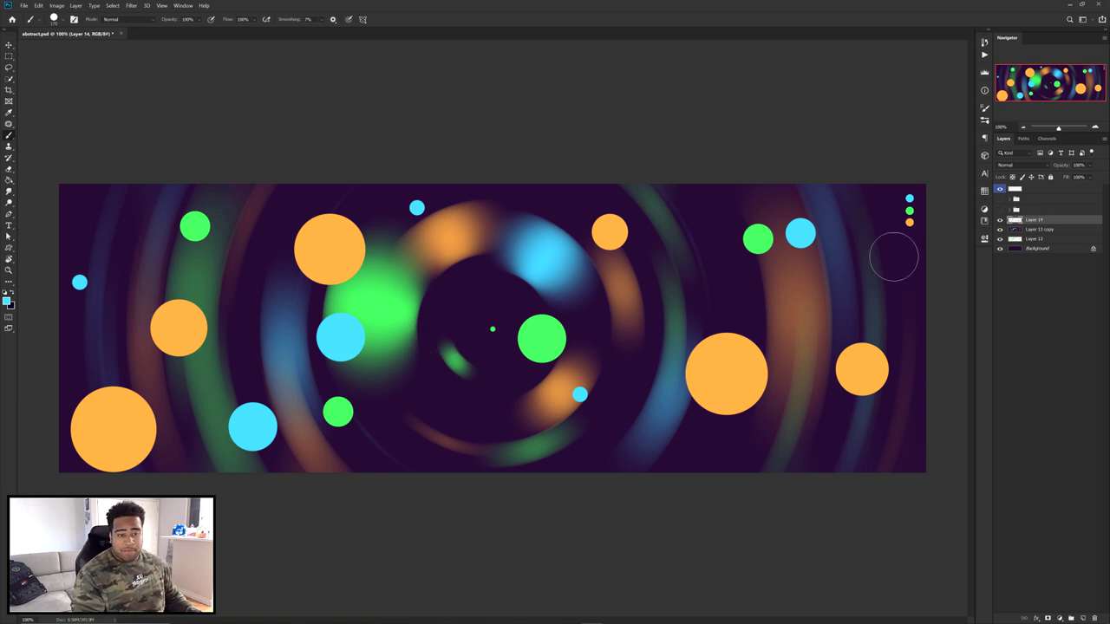
shift+click(1052, 230)
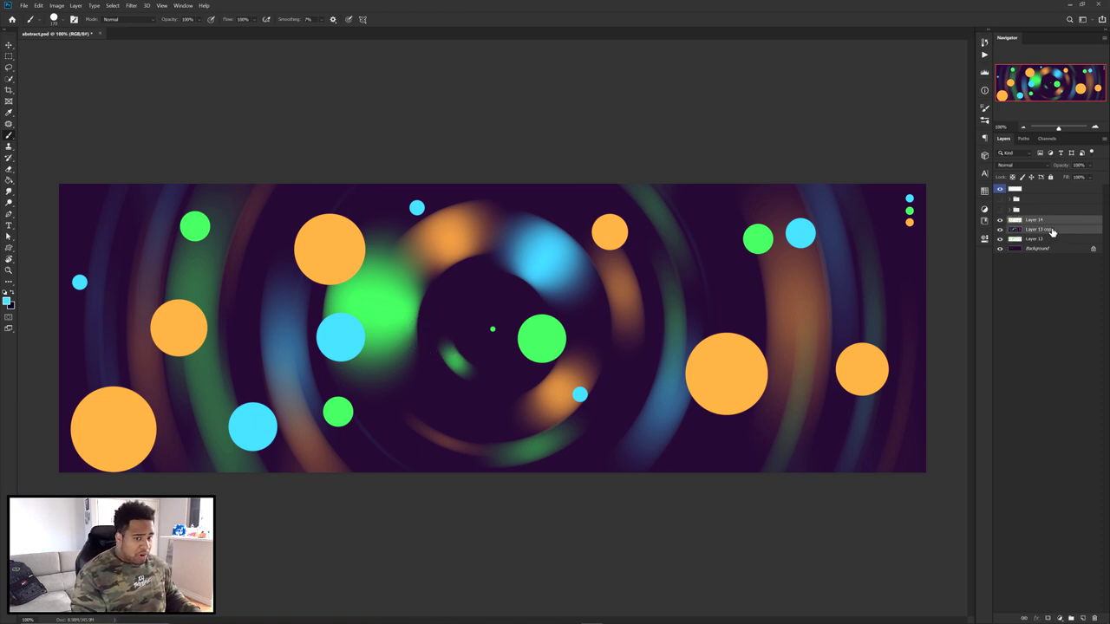
Duplicate the dots and blurred layers and merge the copies into one layer
key(ctrl+j)
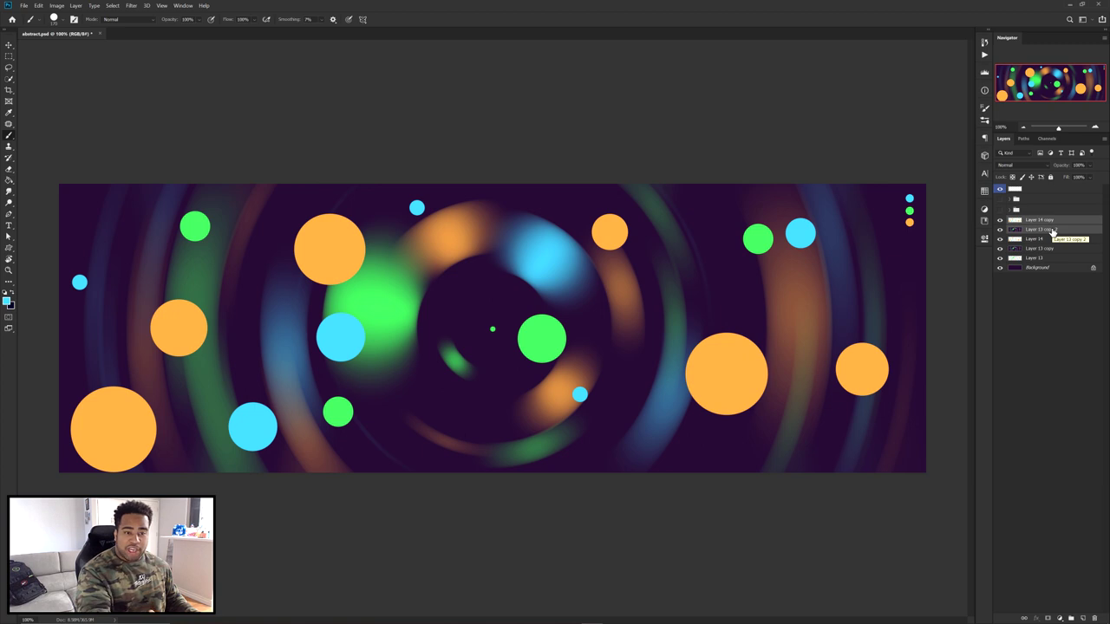
key(ctrl+z)
click(999, 222)
click(999, 222)
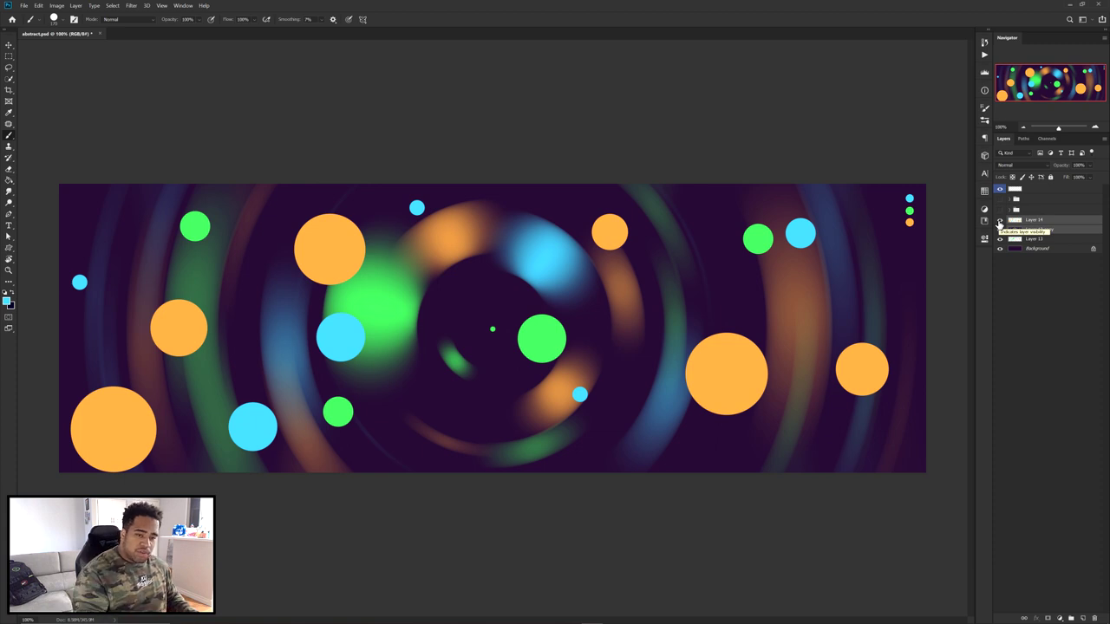
key(ctrl+j)
key(ctrl+e)
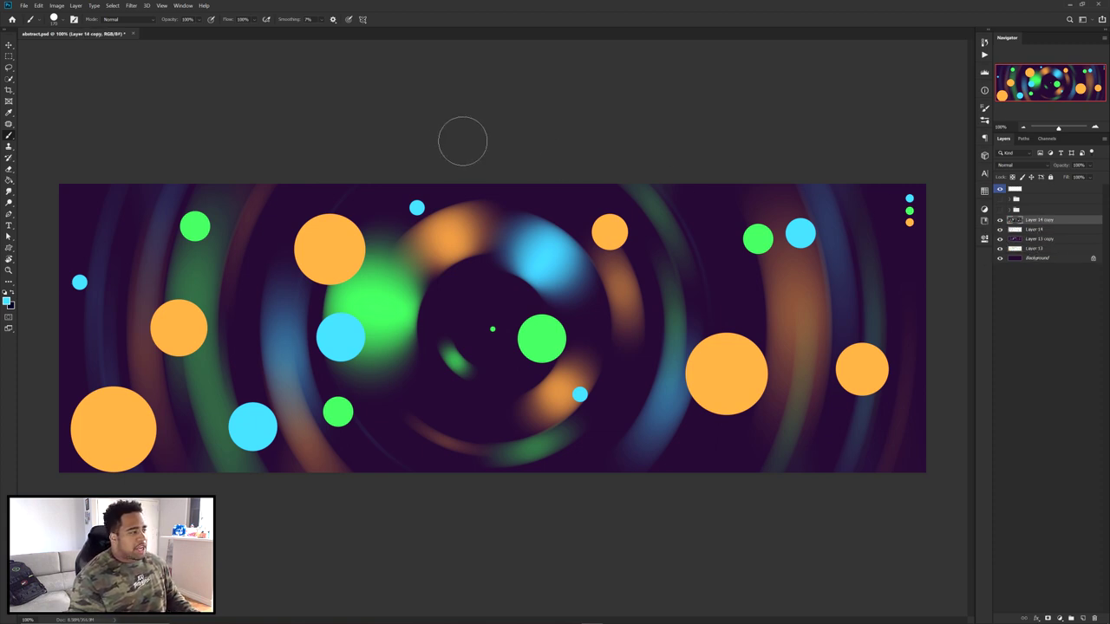
Spin-blur the merged copy with Radial Blur, then bring up the Filter Gallery
click(134, 5)
mouse_move(200, 96)
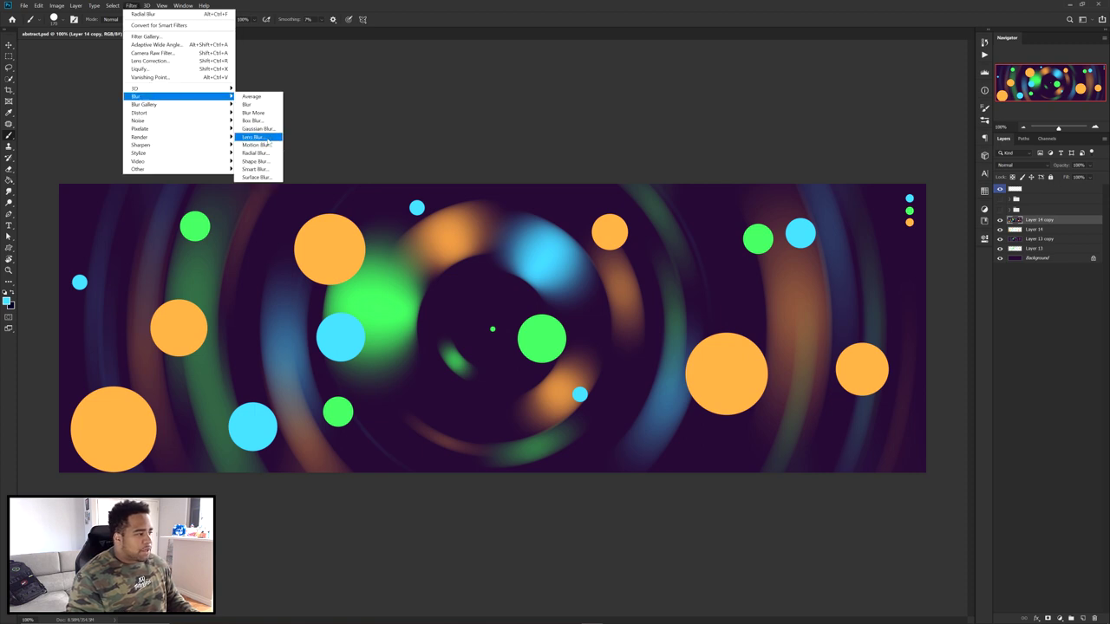
click(258, 153)
click(682, 132)
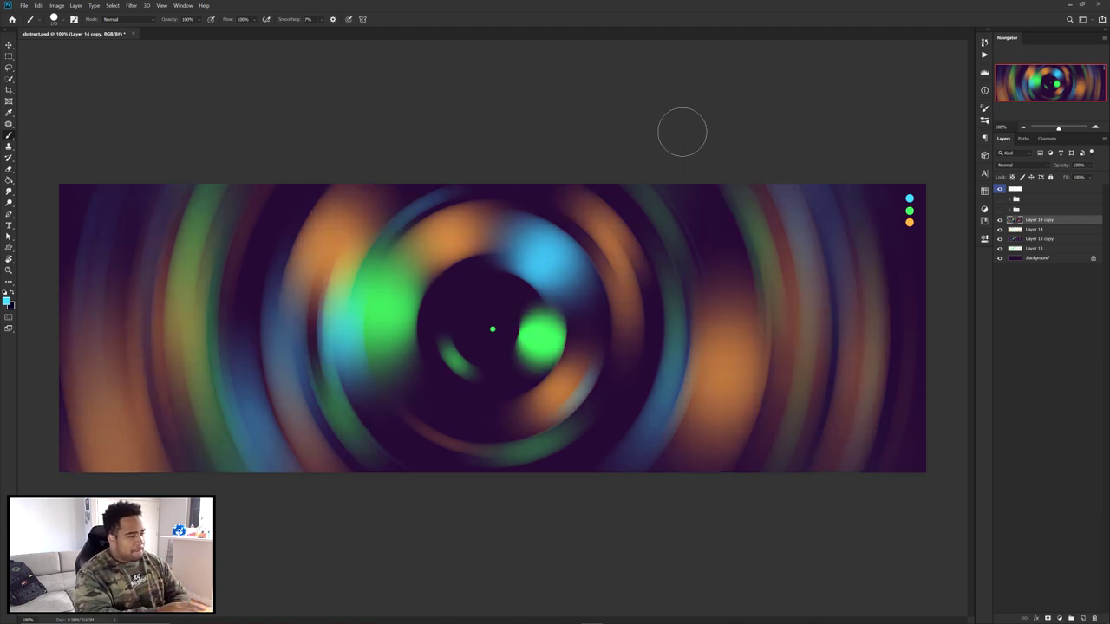
key(v)
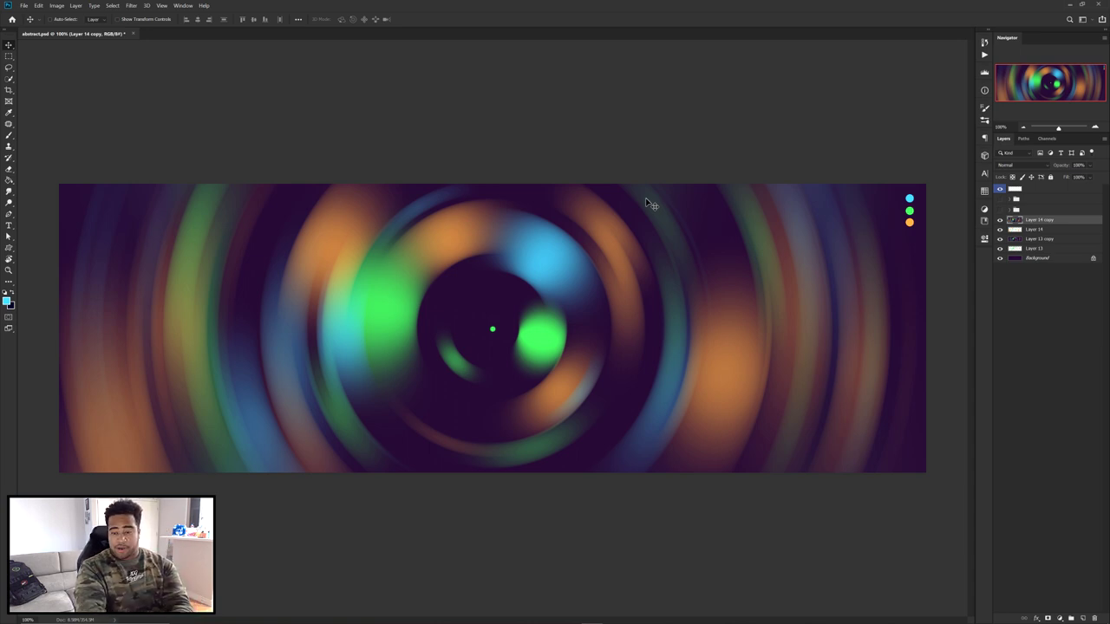
click(133, 6)
click(159, 39)
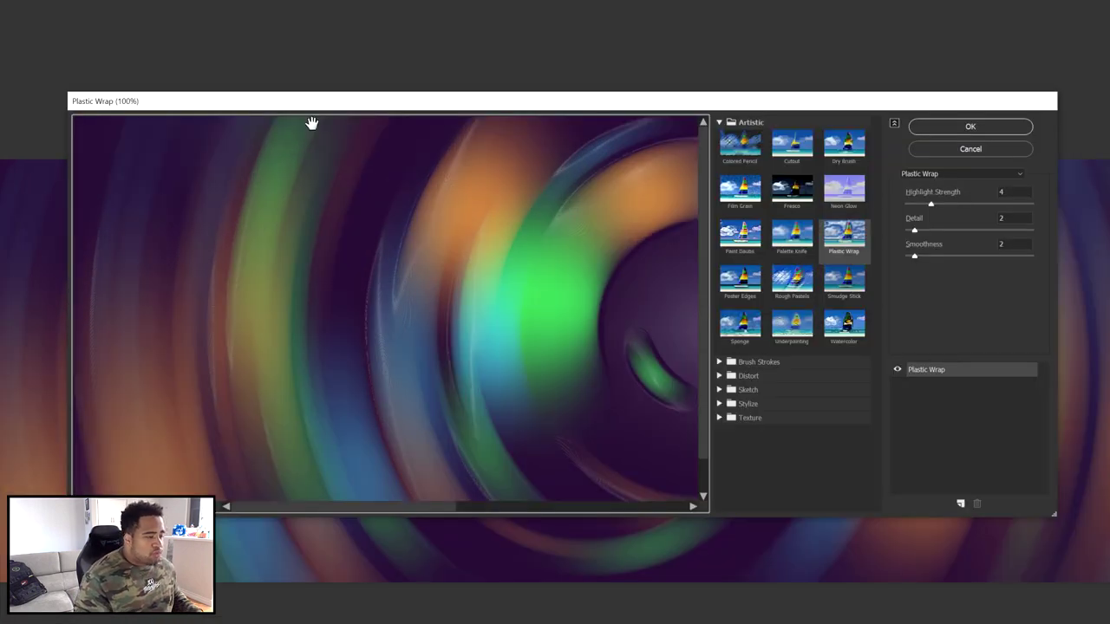
Apply Plastic Wrap with Highlight Strength 15, Detail 15 and Smoothness 14
key(ctrl+minus)
key(ctrl+minus)
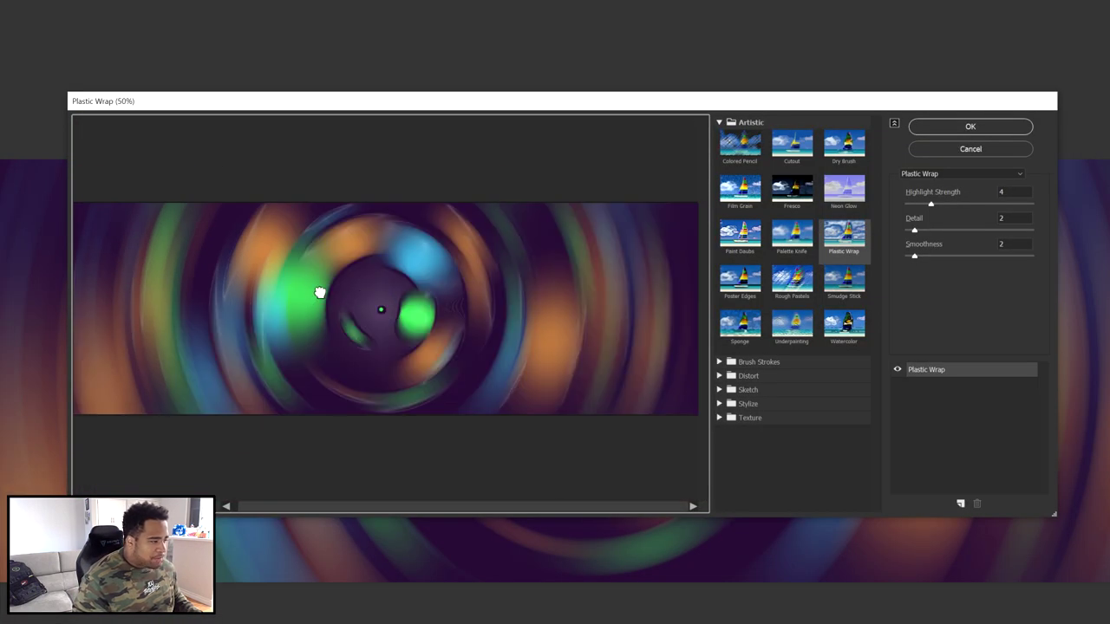
key(ctrl+plus)
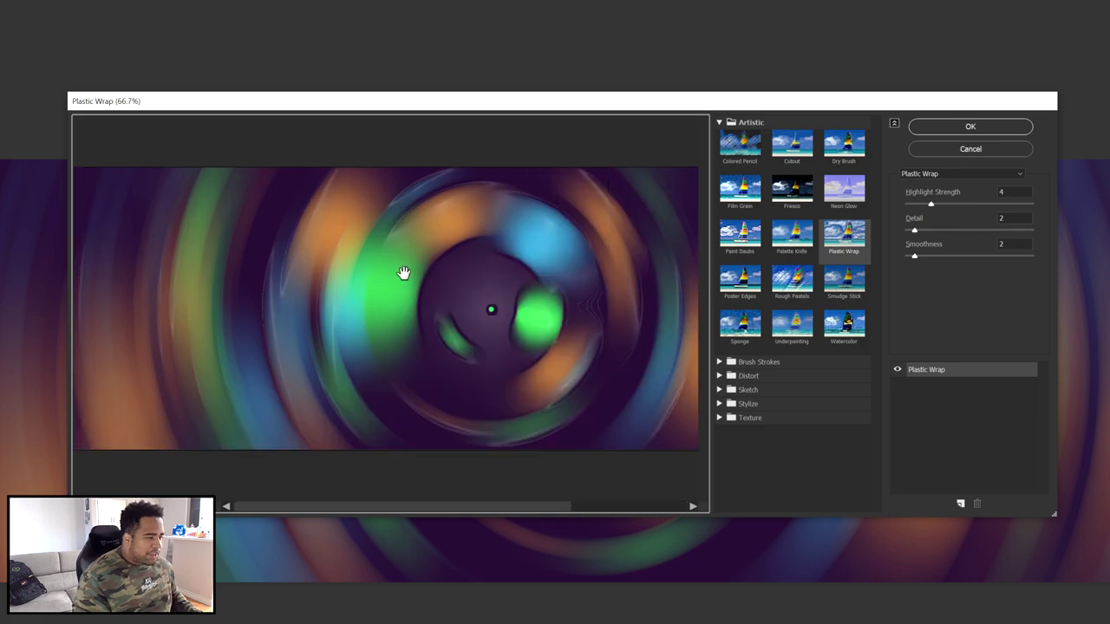
drag(483, 289, 417, 278)
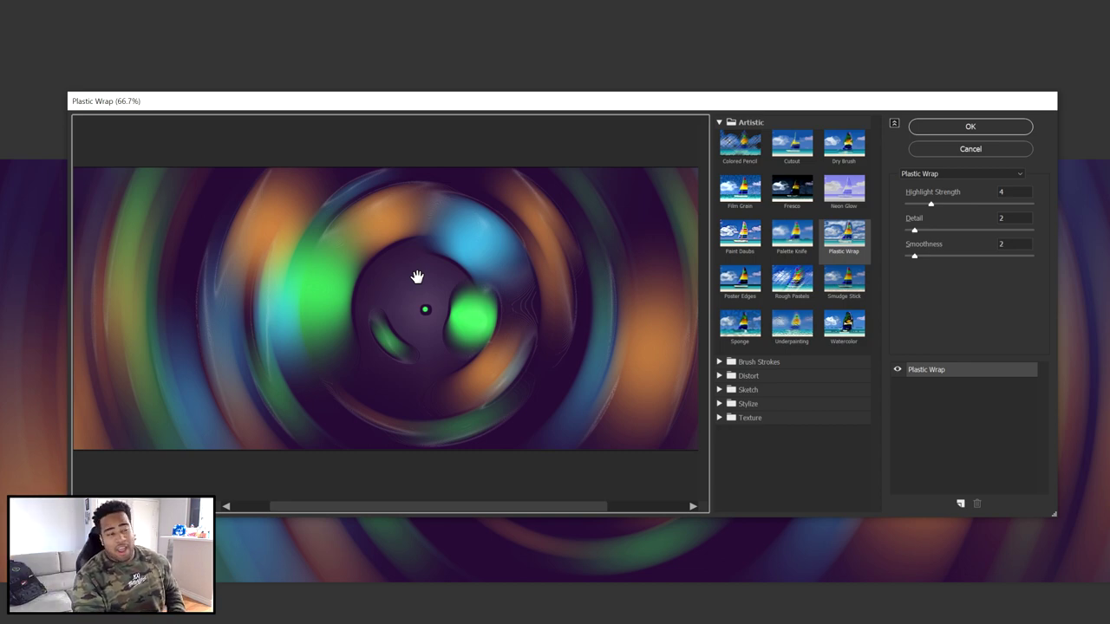
click(854, 241)
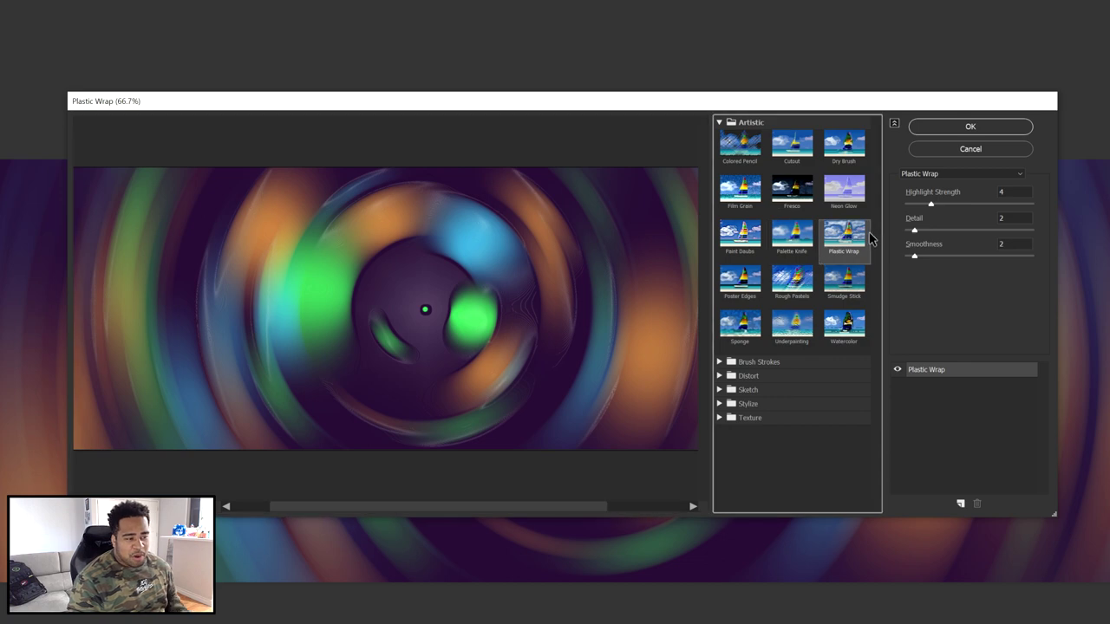
drag(937, 202, 998, 205)
drag(917, 231, 971, 232)
drag(912, 257, 1022, 262)
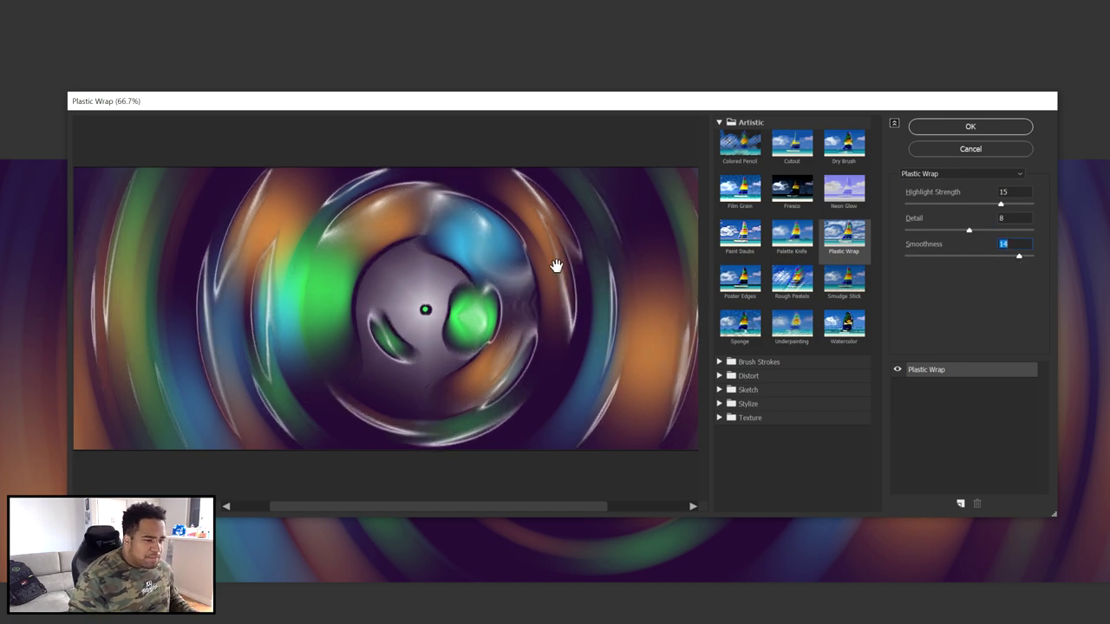
key(ctrl+minus)
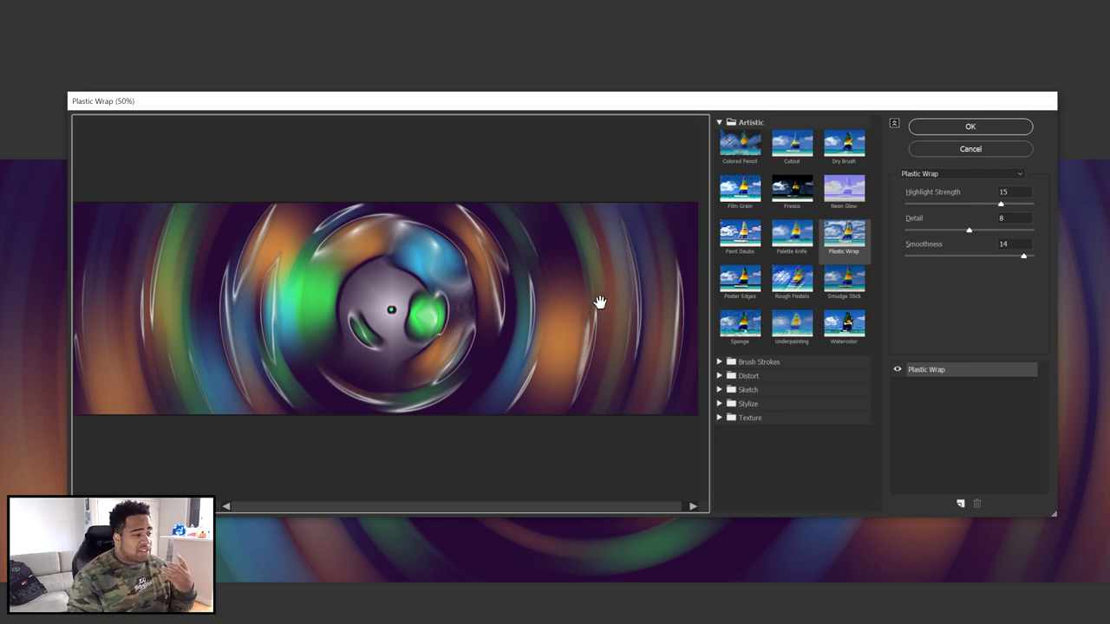
ctrl+click(382, 288)
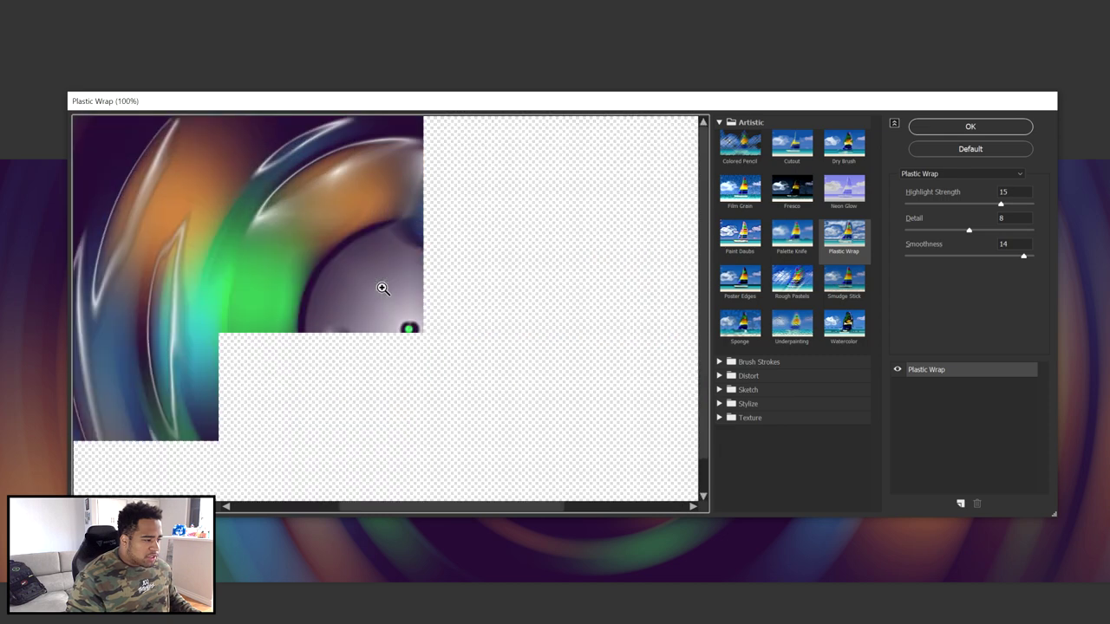
drag(969, 230, 1015, 202)
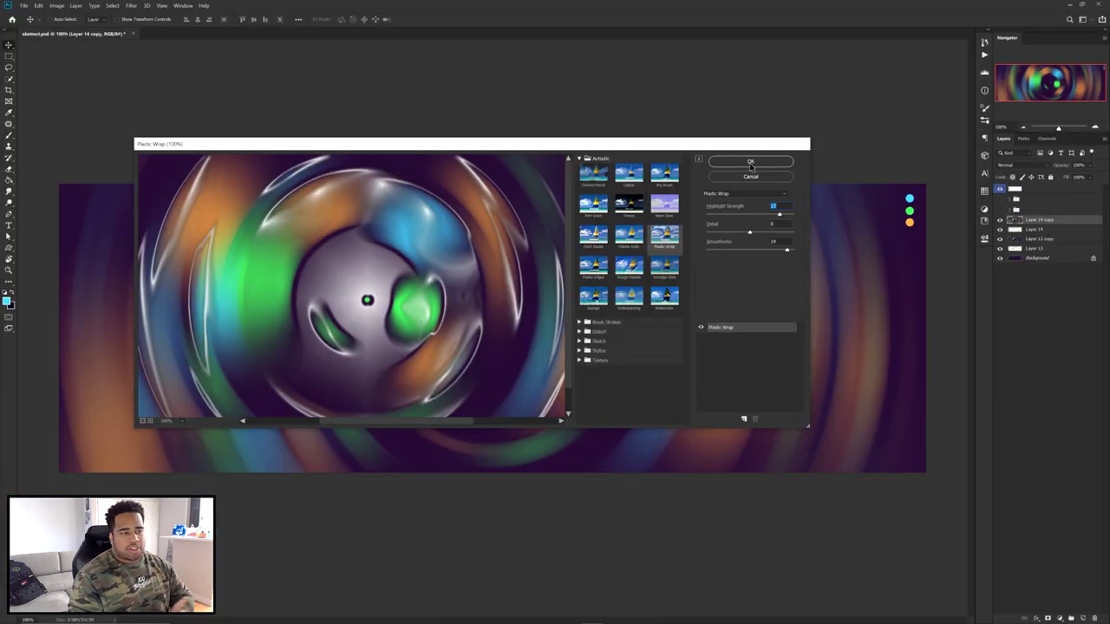
click(970, 127)
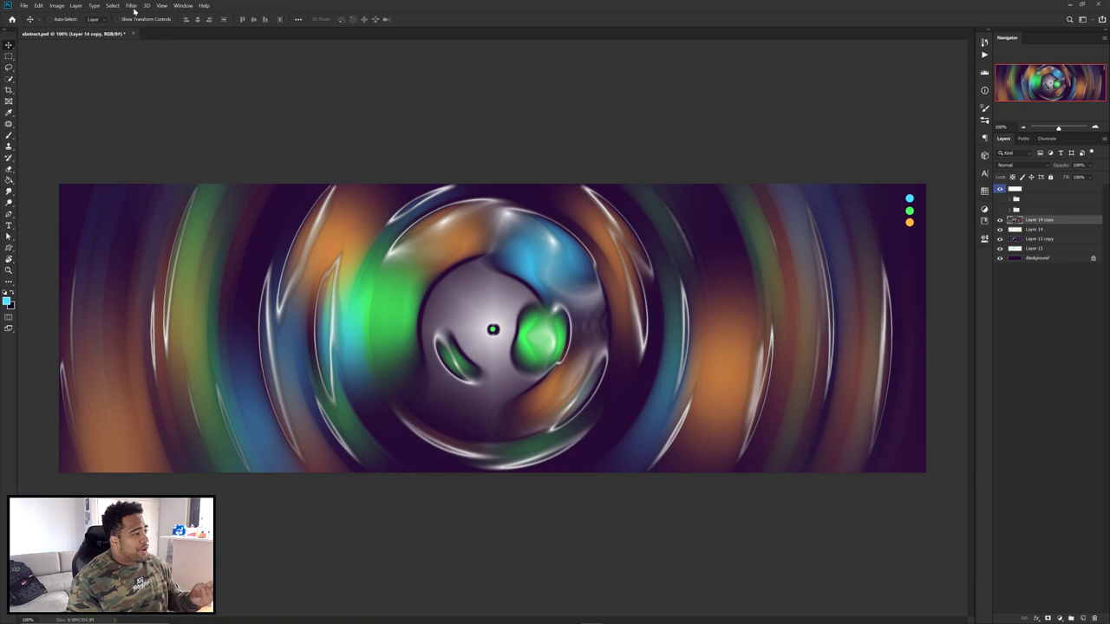
Apply a Spin, Best-quality Radial Blur to the plastic-wrapped layer
click(132, 7)
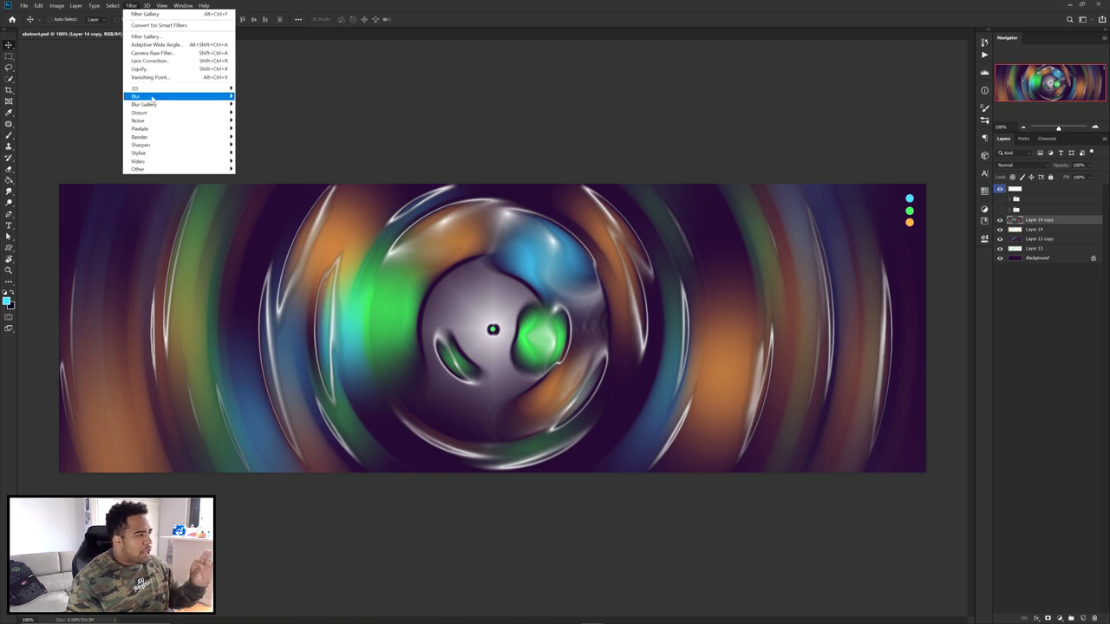
mouse_move(152, 98)
click(255, 153)
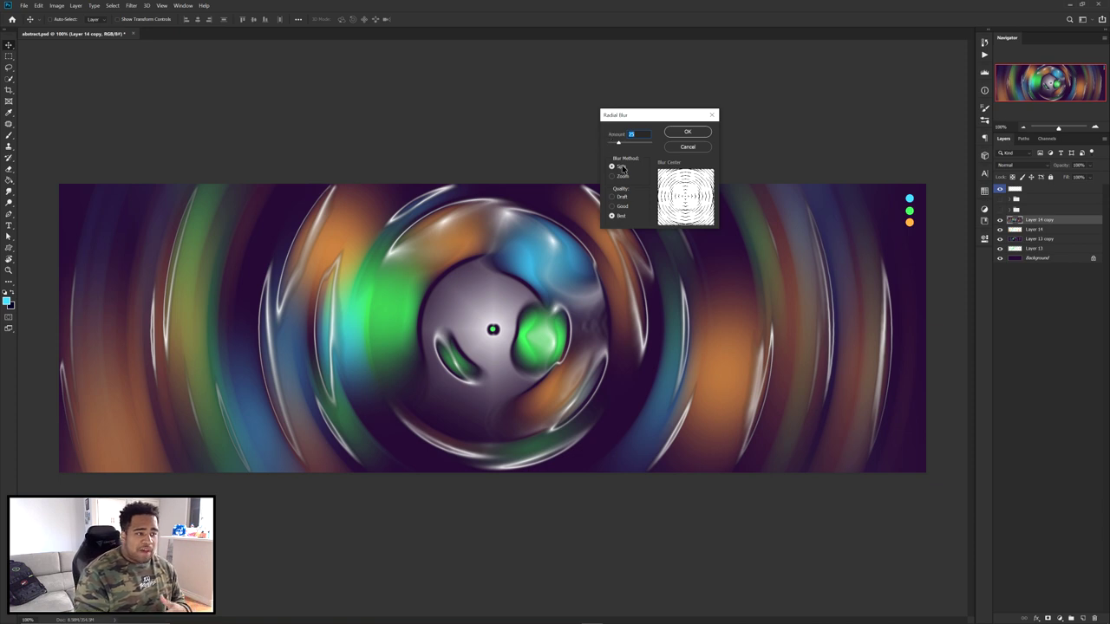
click(694, 131)
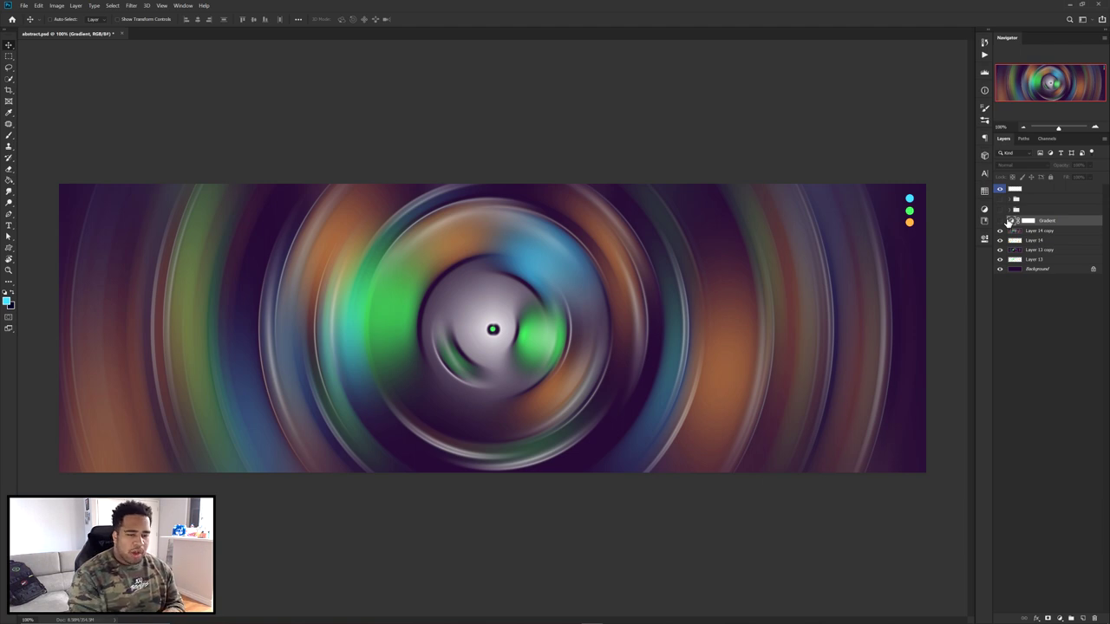
Open the Gradient Map's gradient and check the red starting stop and the black 26% stop
double_click(1010, 222)
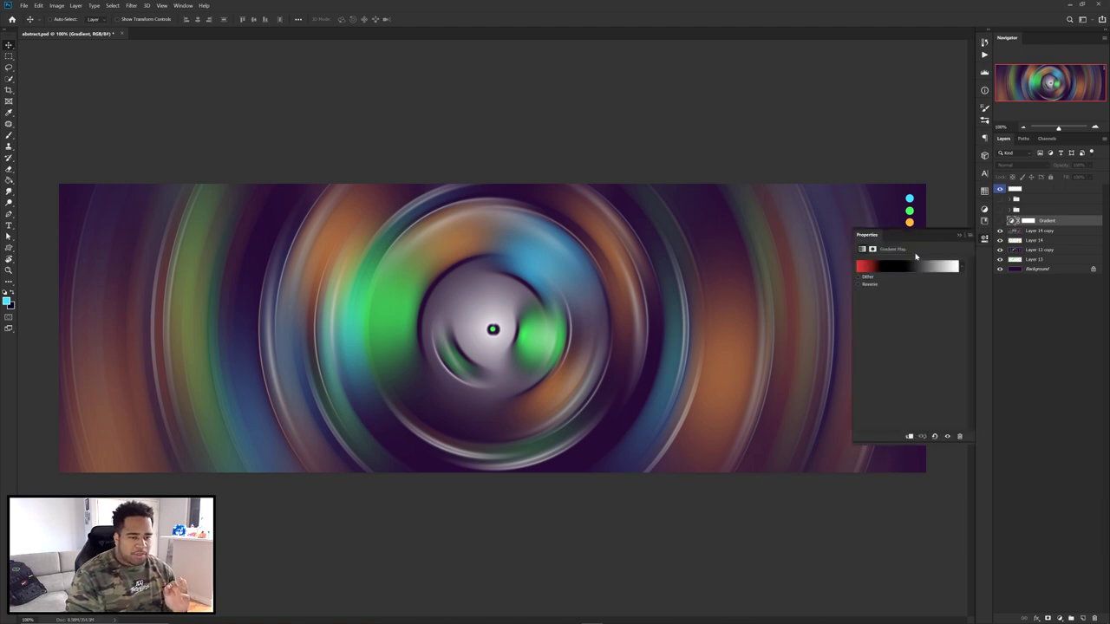
click(893, 265)
drag(888, 241, 635, 111)
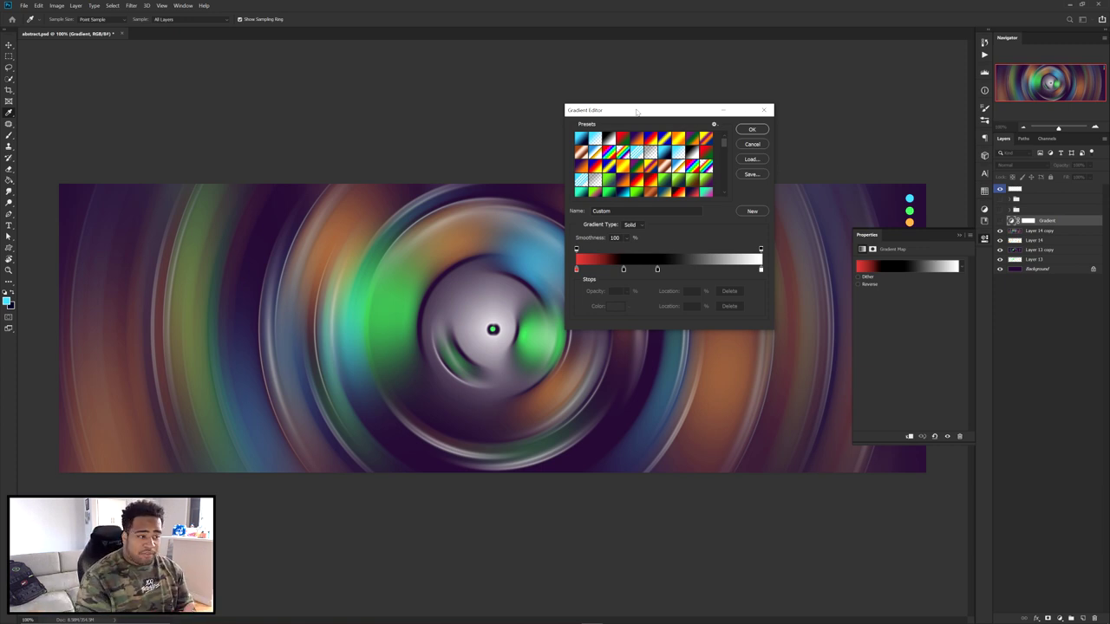
double_click(575, 270)
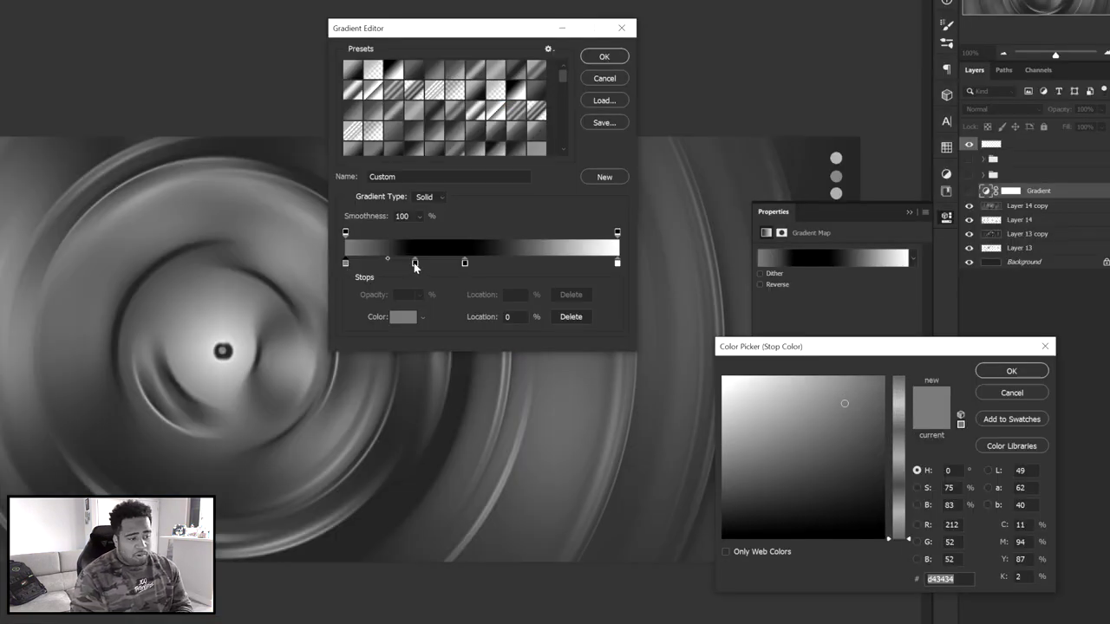
key(Return)
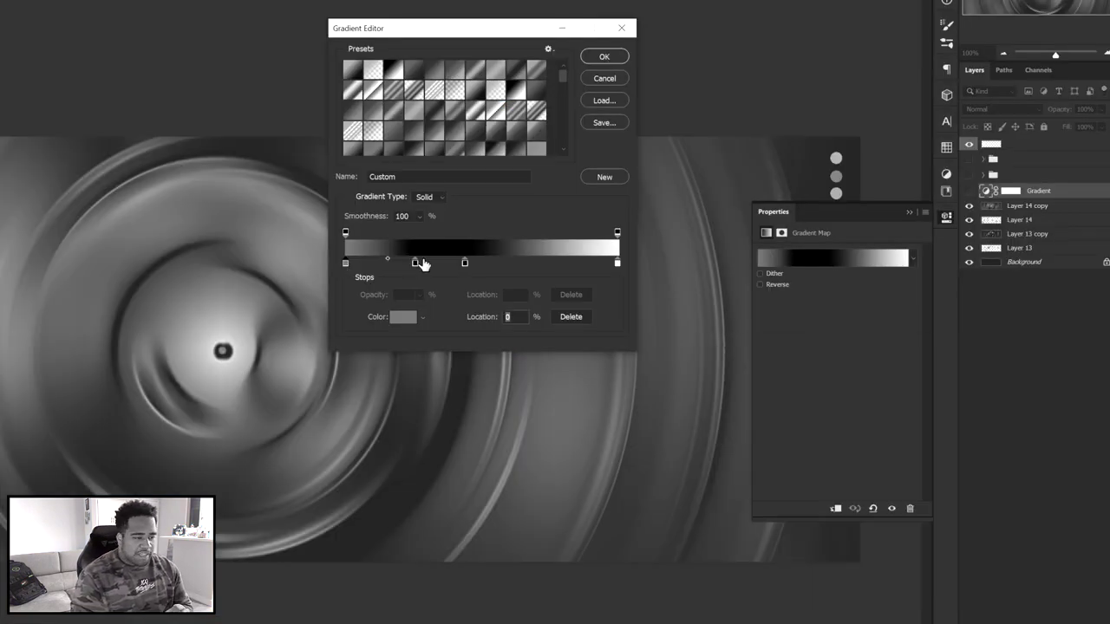
click(623, 269)
double_click(415, 263)
key(Return)
Check the 44% and white 100% stops, confirm the gradient, and make the Gradient Map visible
click(464, 262)
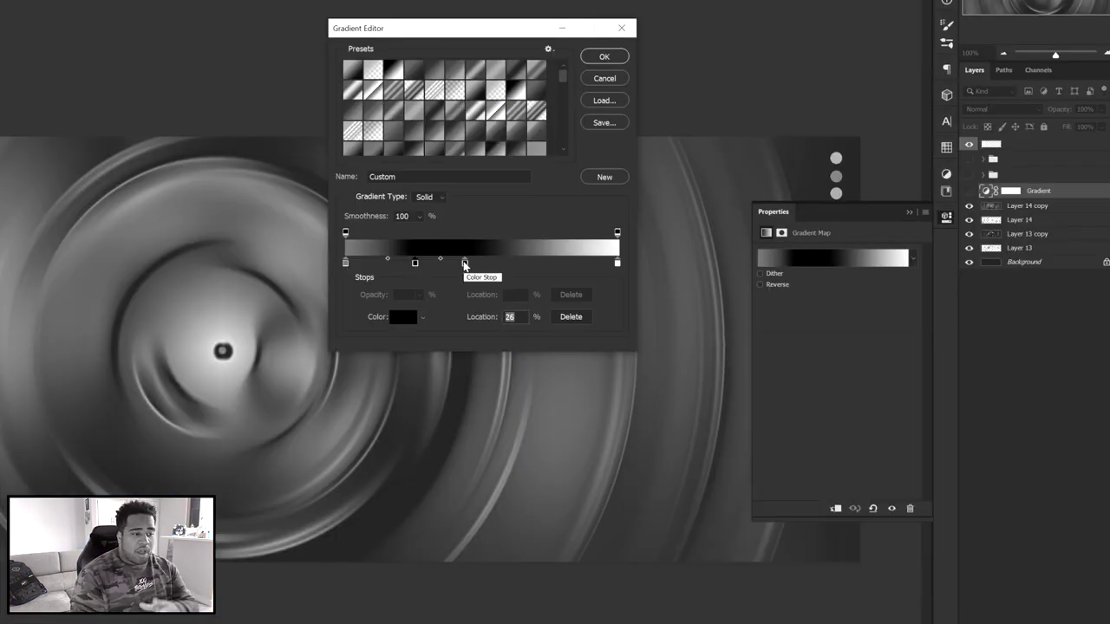
double_click(465, 262)
key(Return)
double_click(618, 262)
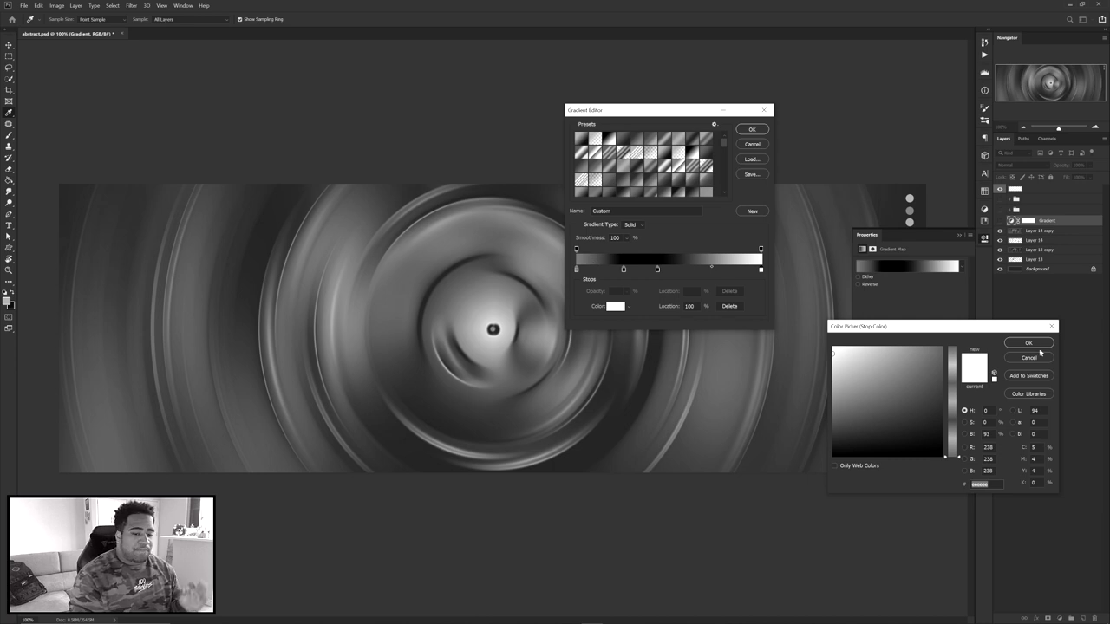
key(Return)
click(752, 129)
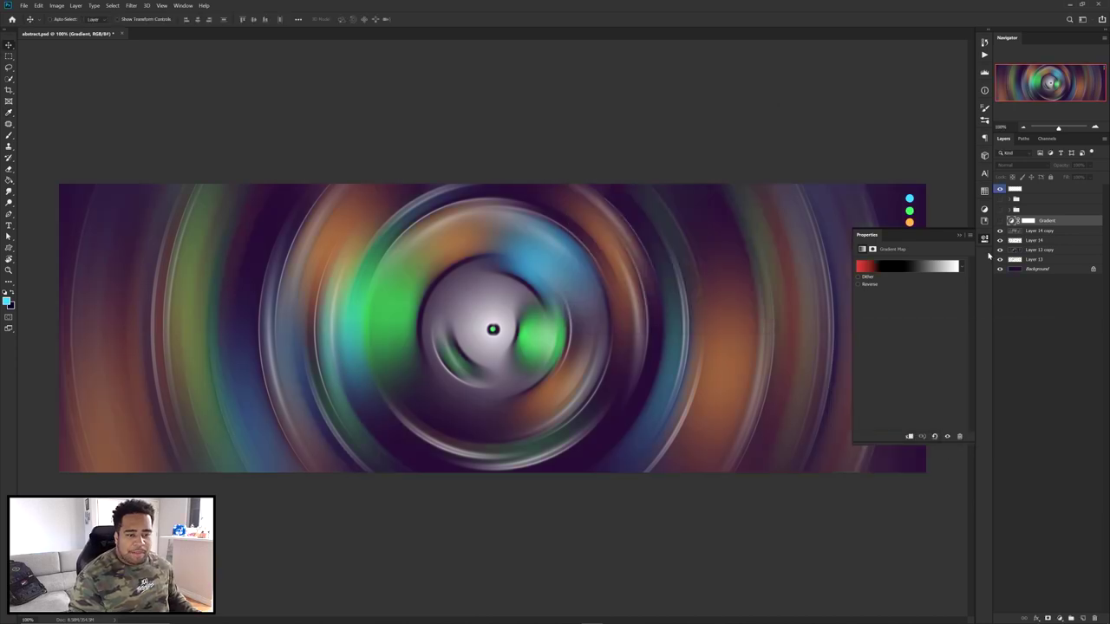
click(984, 239)
click(1000, 221)
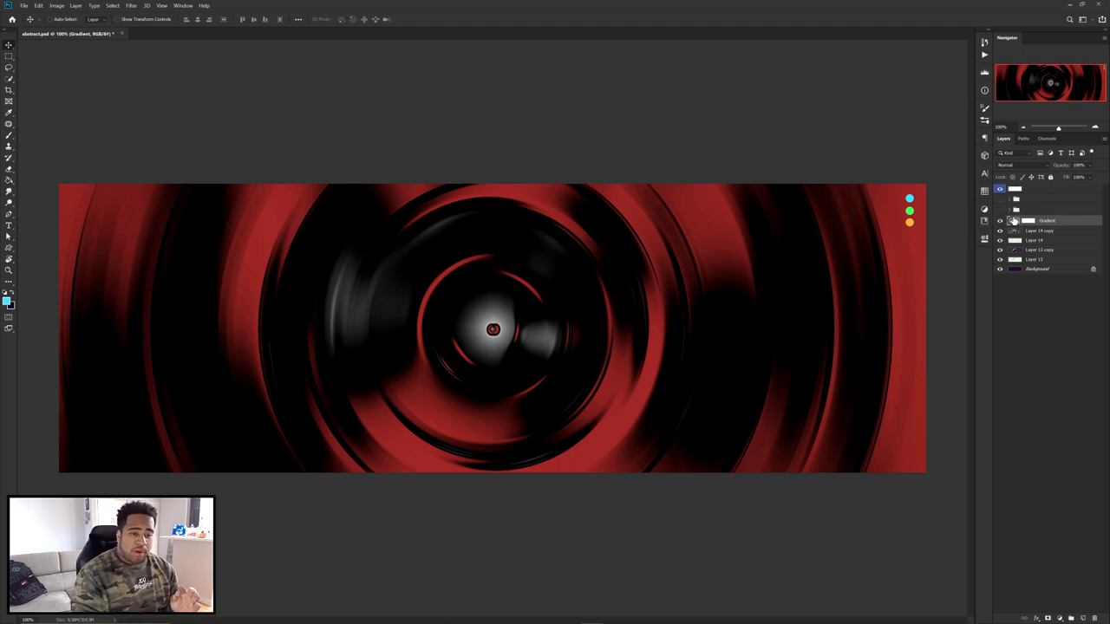
Add a grey colour stop at 92% to the Gradient Map's gradient and confirm it
double_click(1012, 221)
click(910, 266)
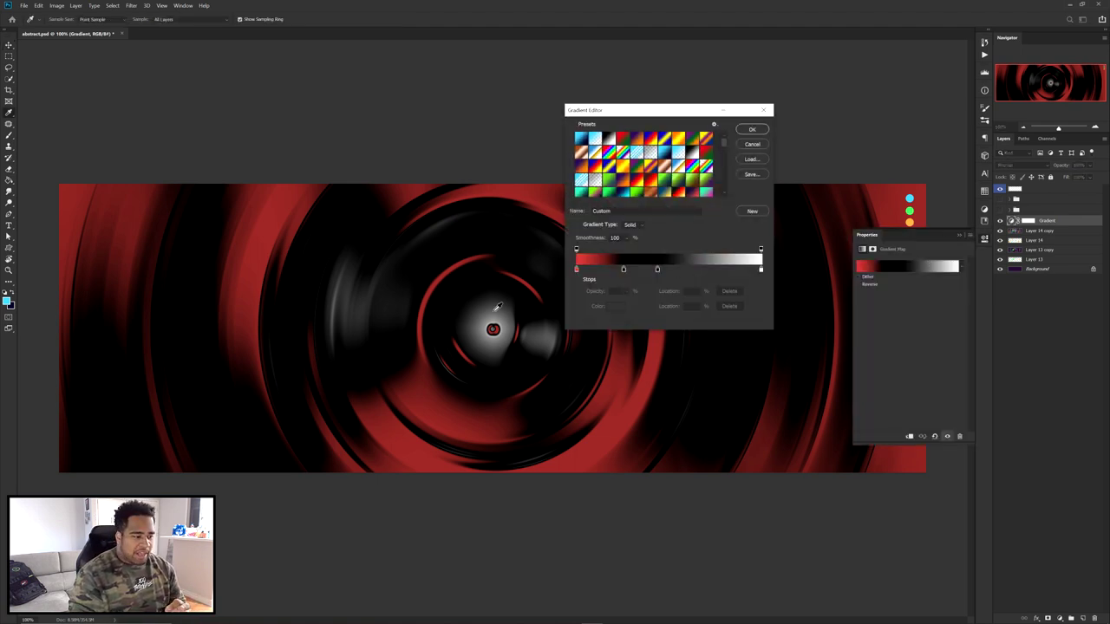
click(658, 270)
drag(709, 269, 692, 270)
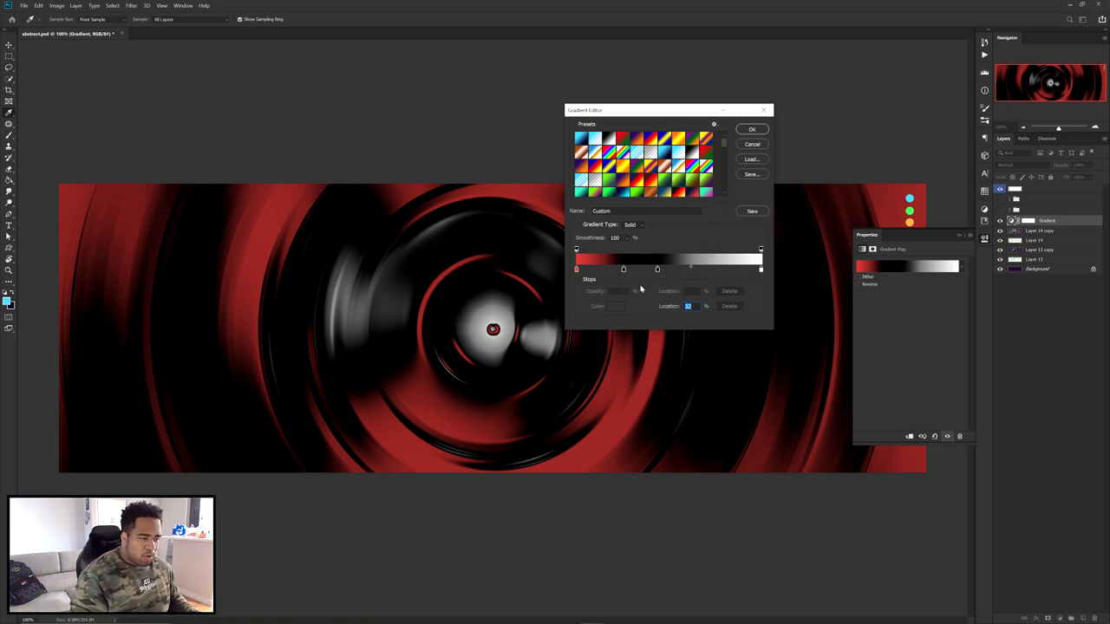
drag(690, 267, 738, 272)
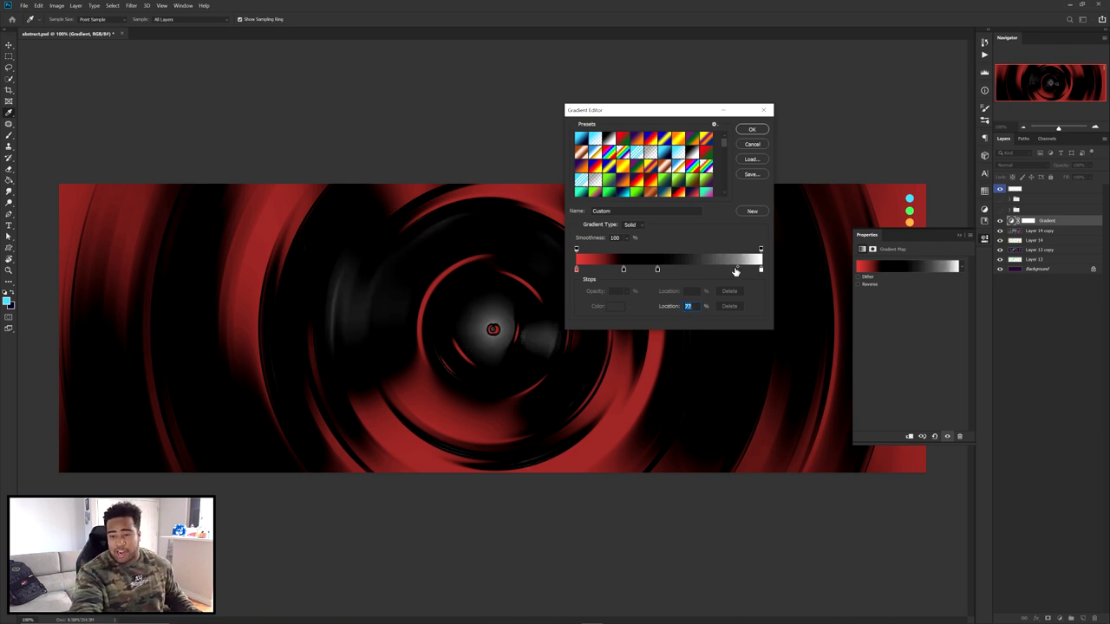
key(ctrl+z)
click(751, 130)
click(984, 221)
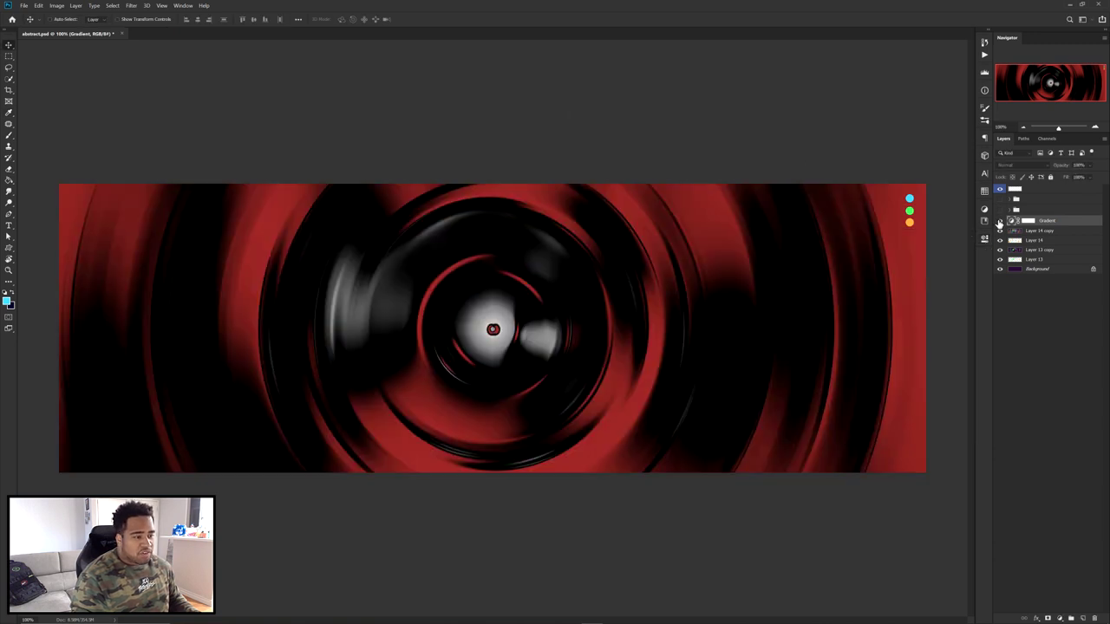
shift+click(1040, 230)
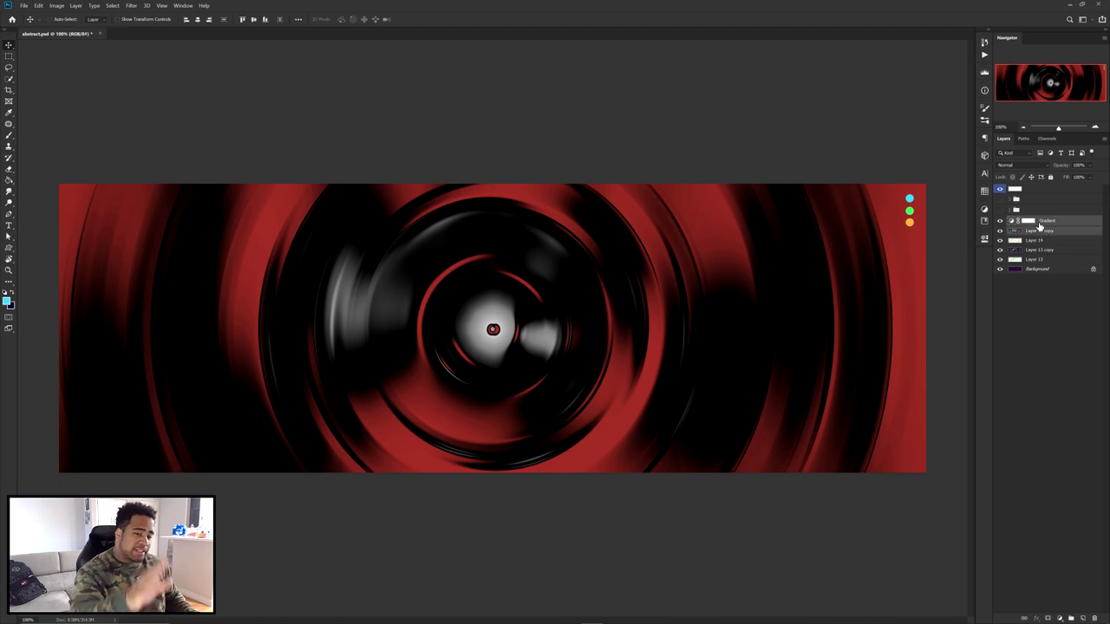
Duplicate and merge Gradient and Layer 14 copy, then apply a Spin Radial Blur of amount 1
key(ctrl+j)
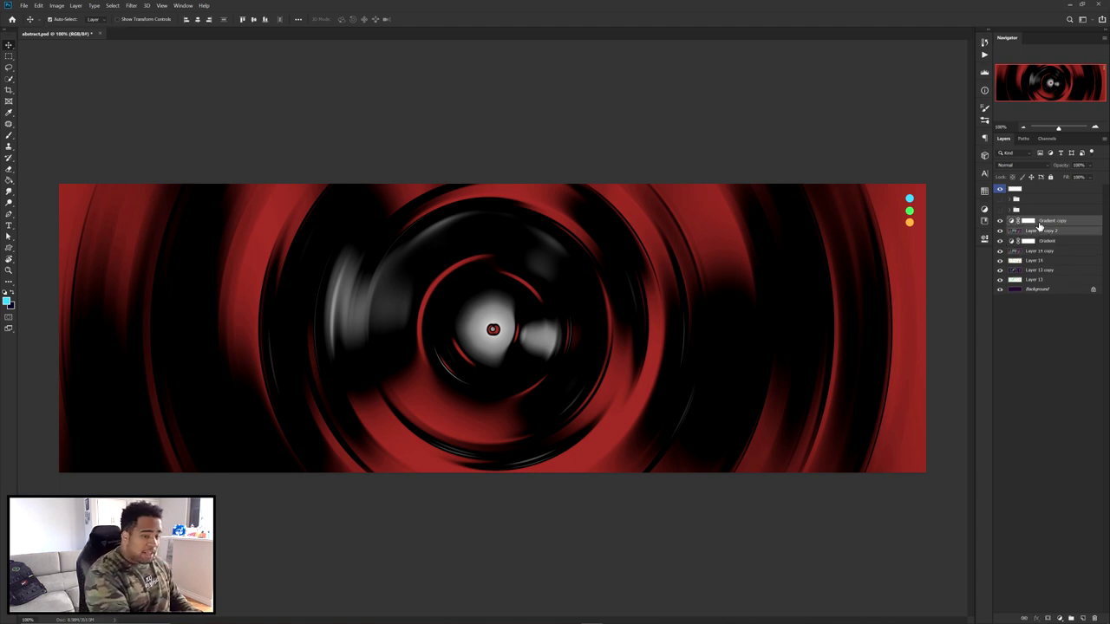
key(ctrl+e)
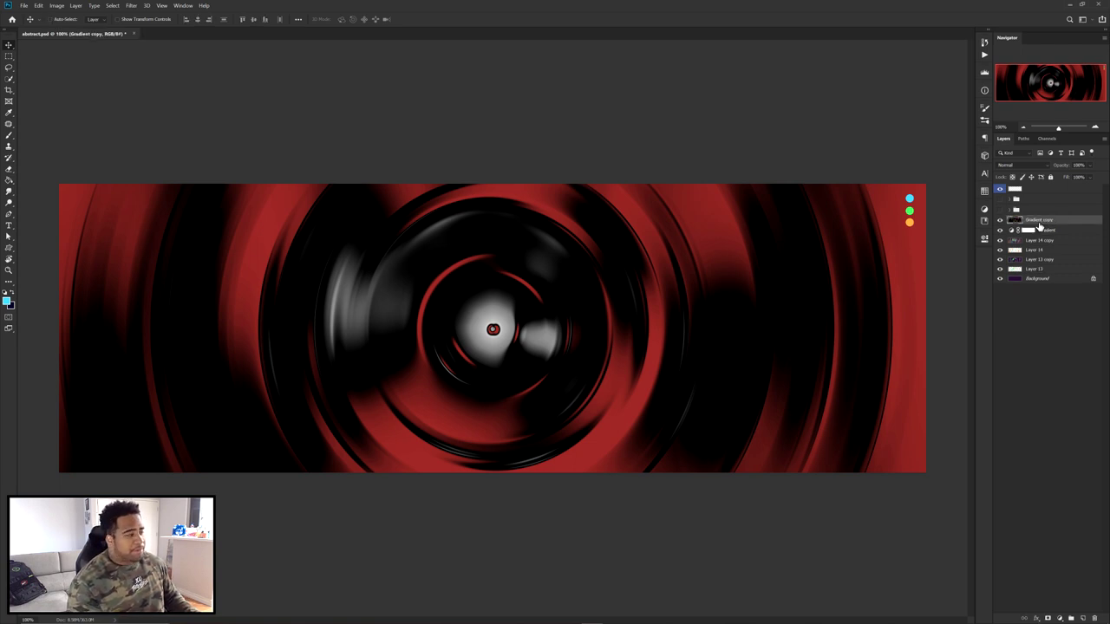
click(131, 5)
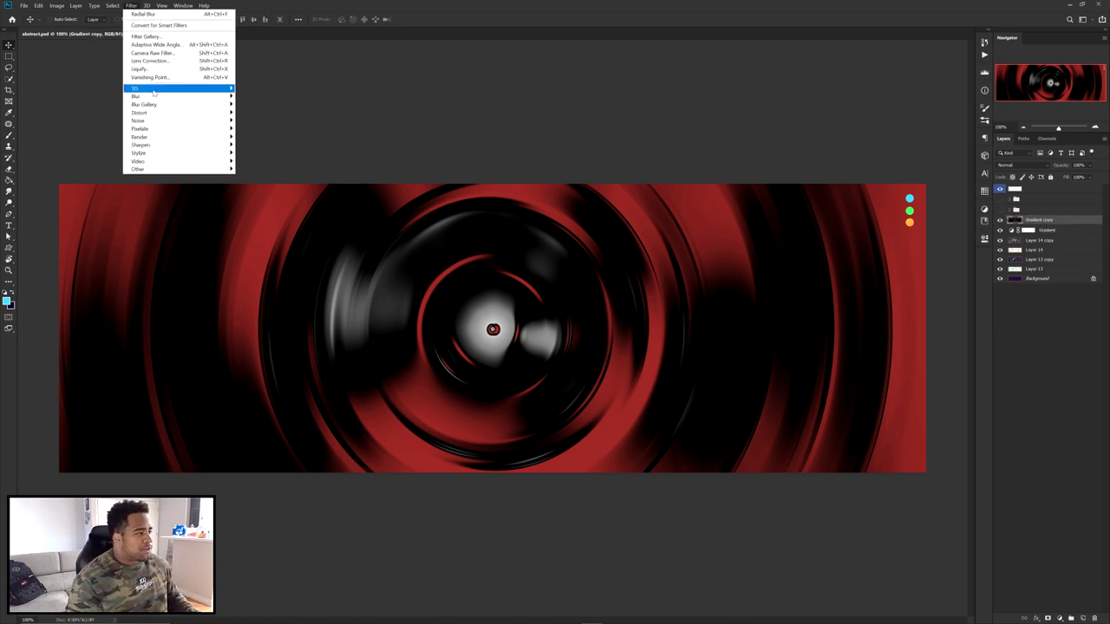
mouse_move(157, 98)
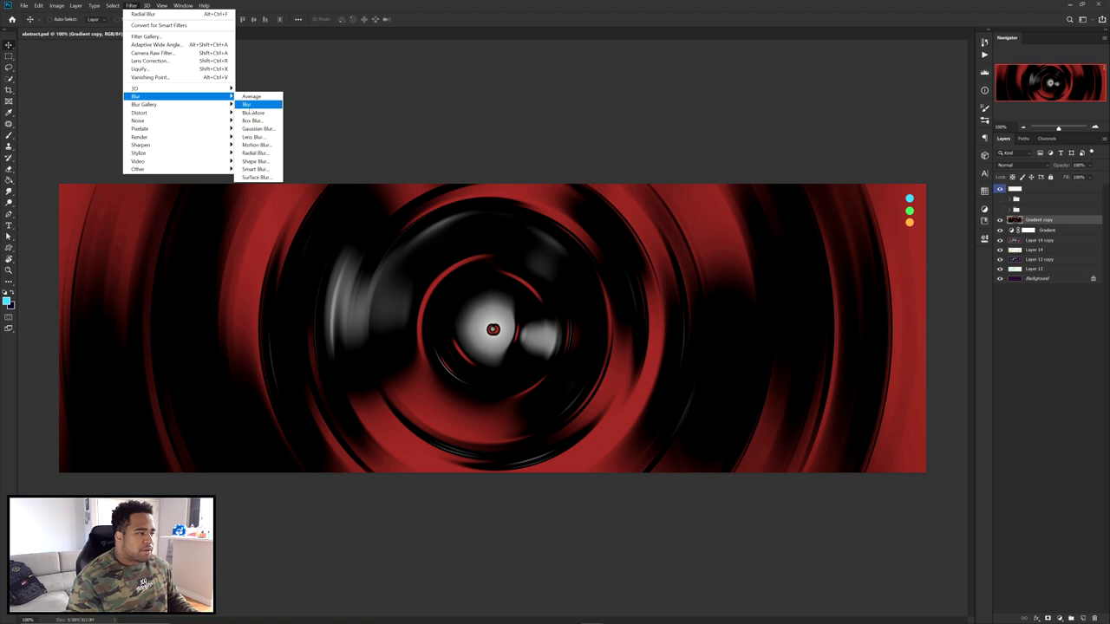
click(255, 152)
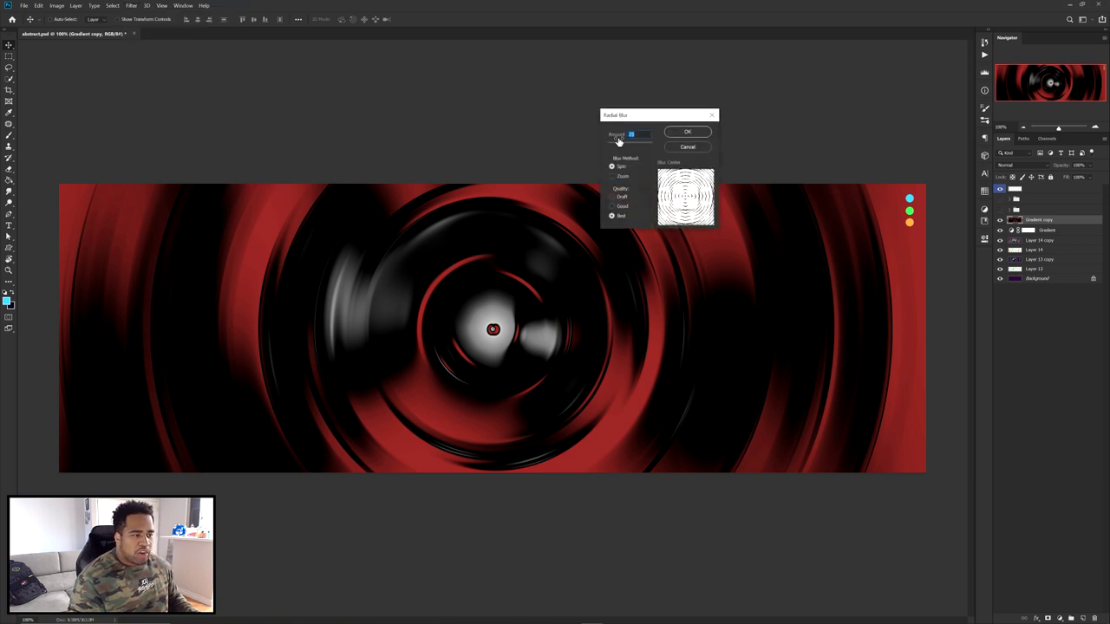
text(1)
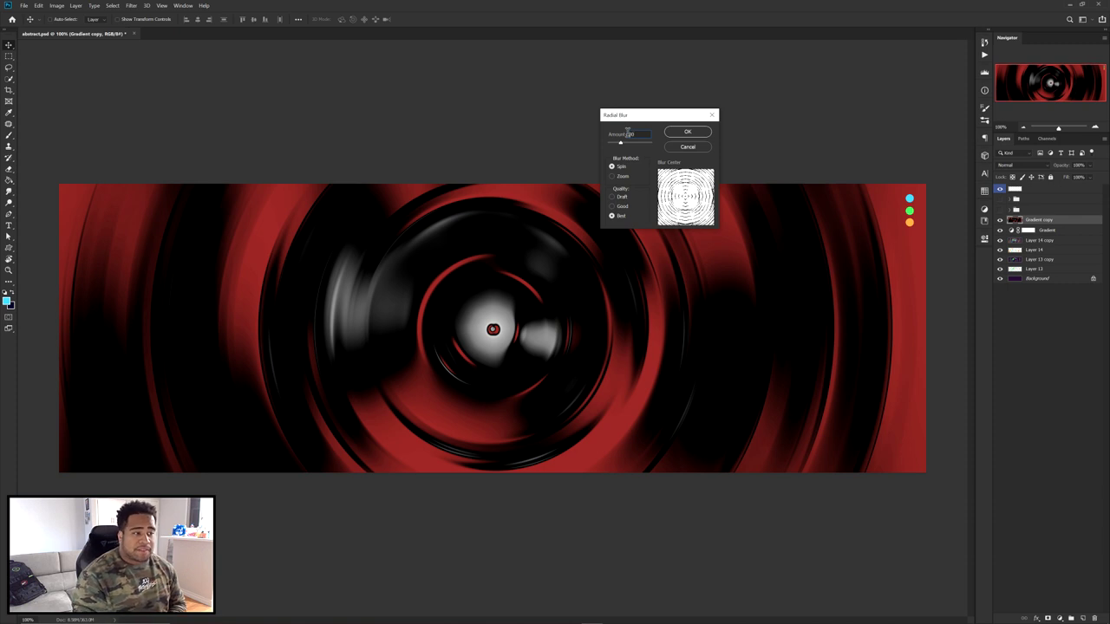
click(698, 131)
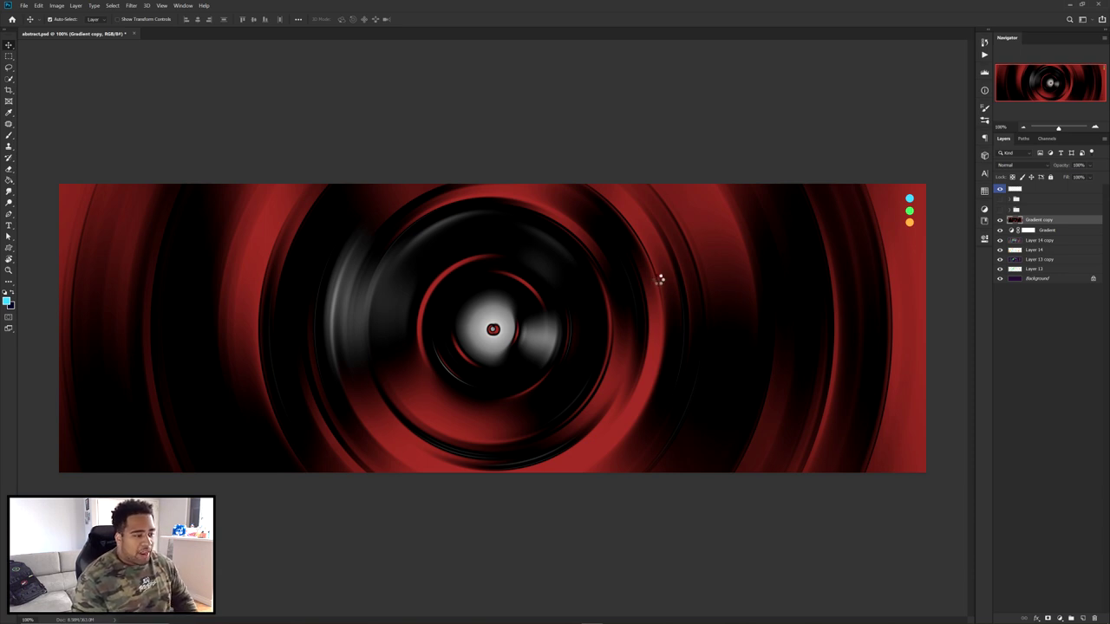
drag(659, 277, 663, 286)
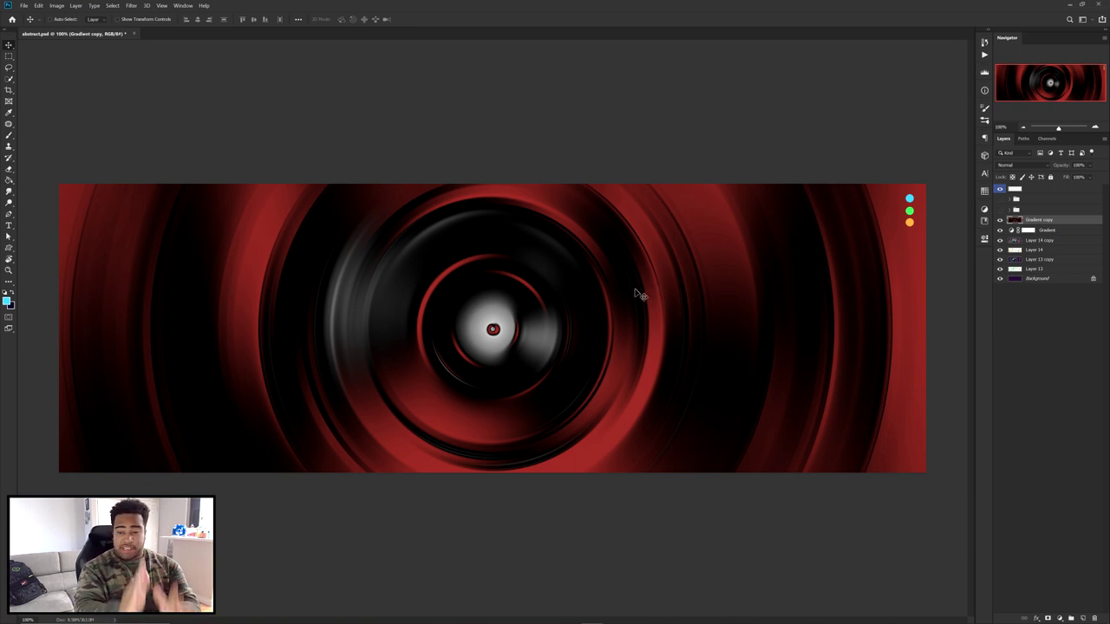
Convert the merged Gradient copy layer into a Smart Object
right_click(1058, 221)
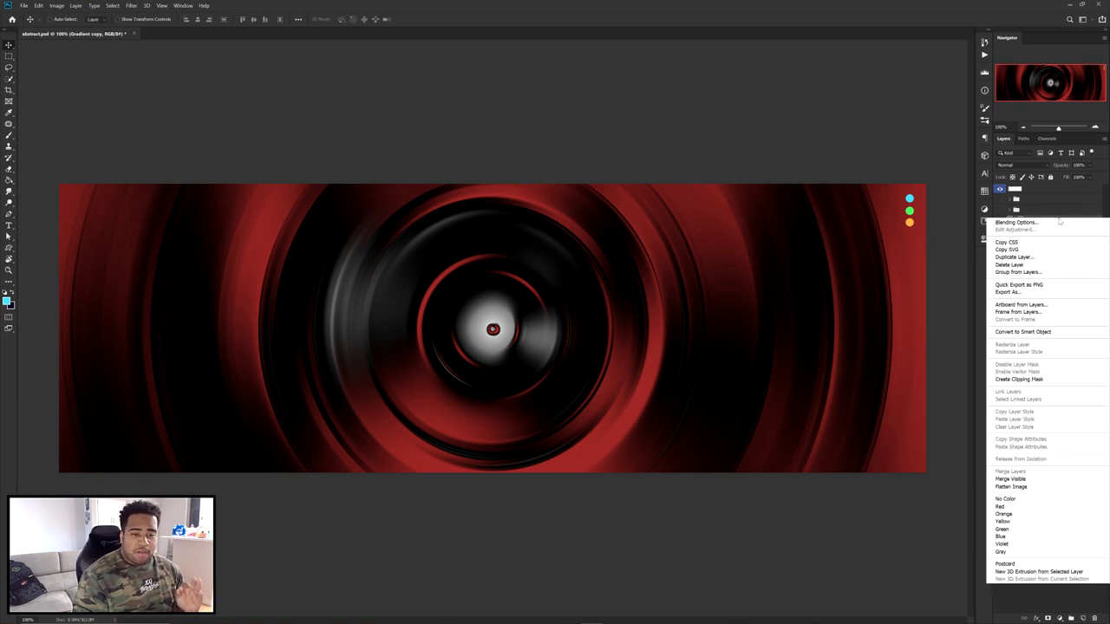
click(1036, 333)
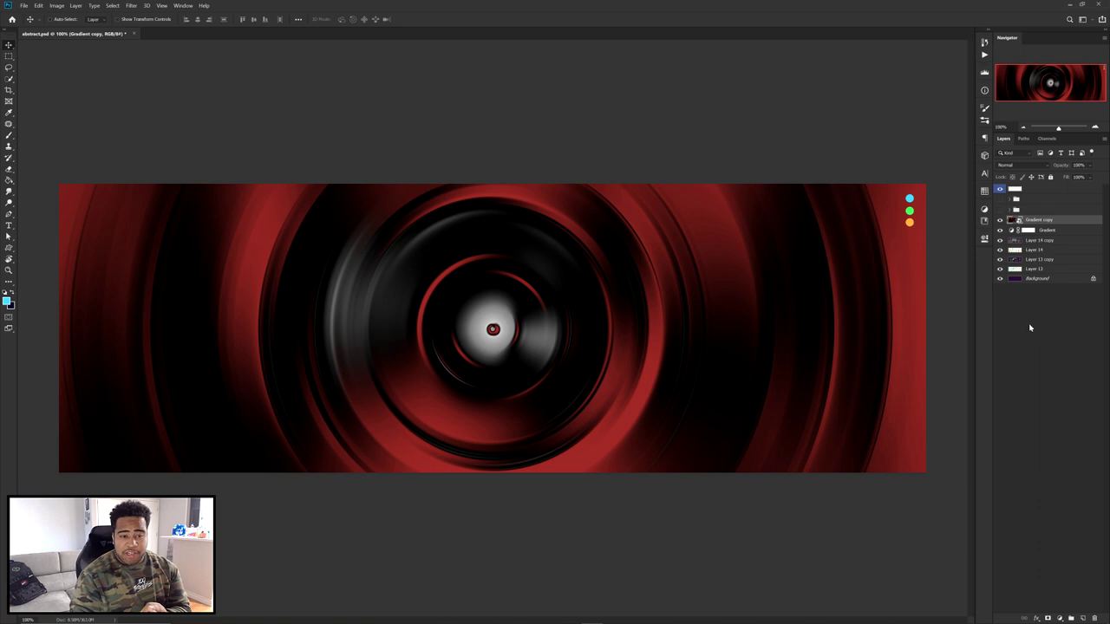
click(132, 7)
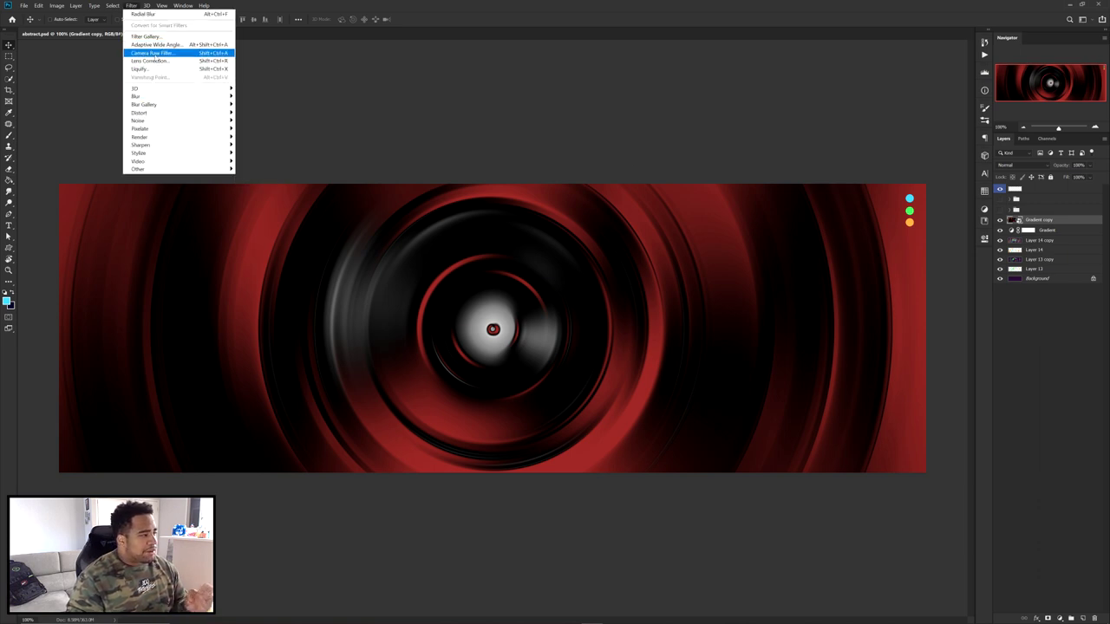
click(179, 60)
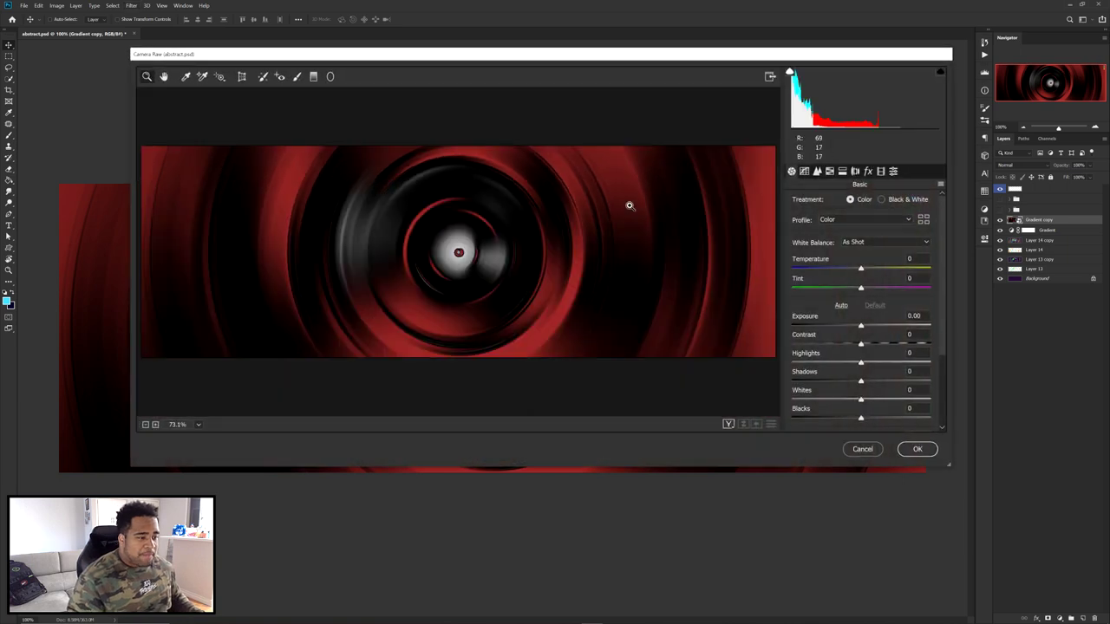
In Camera Raw, raise Clarity to +100 and Vibrance, then set Contrast +12, Shadows +61, Whites +15
click(728, 425)
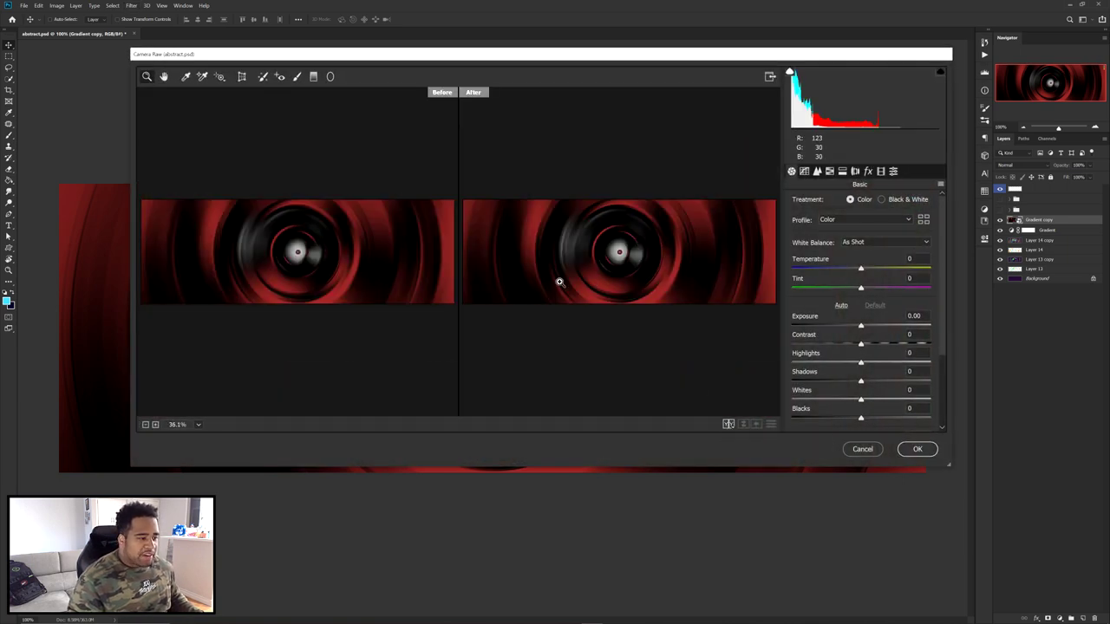
scroll(845, 335, down, 3)
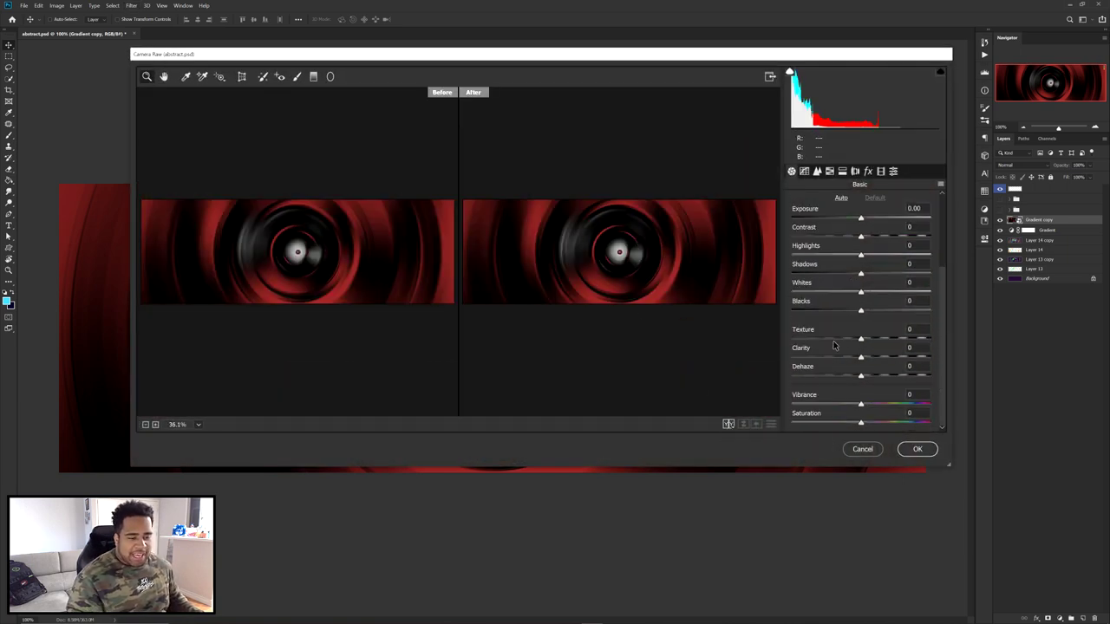
drag(863, 360, 950, 359)
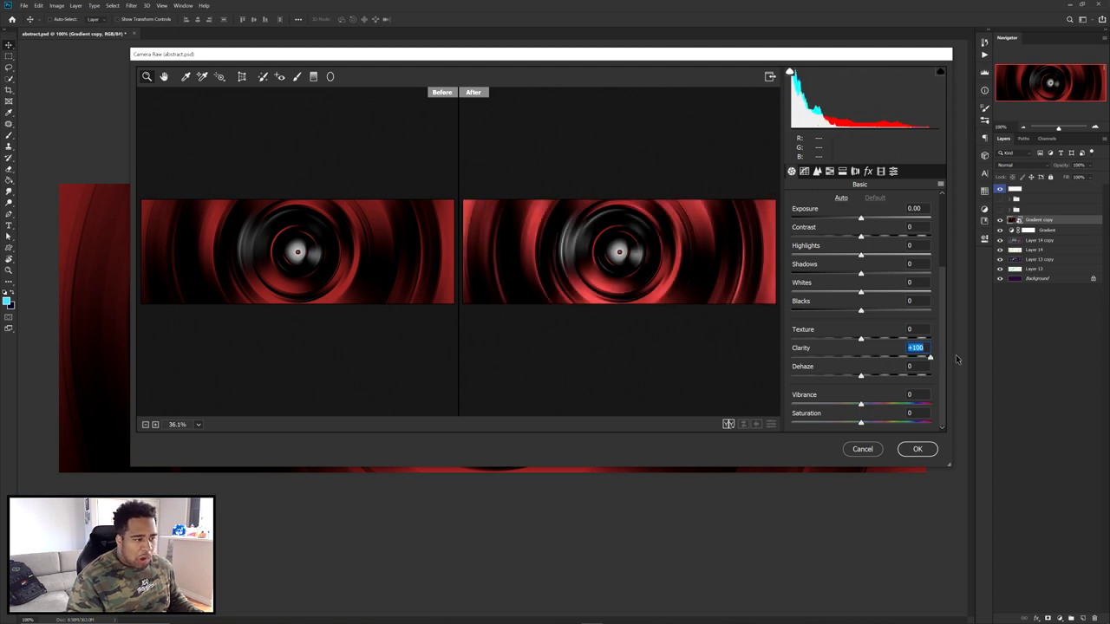
click(597, 240)
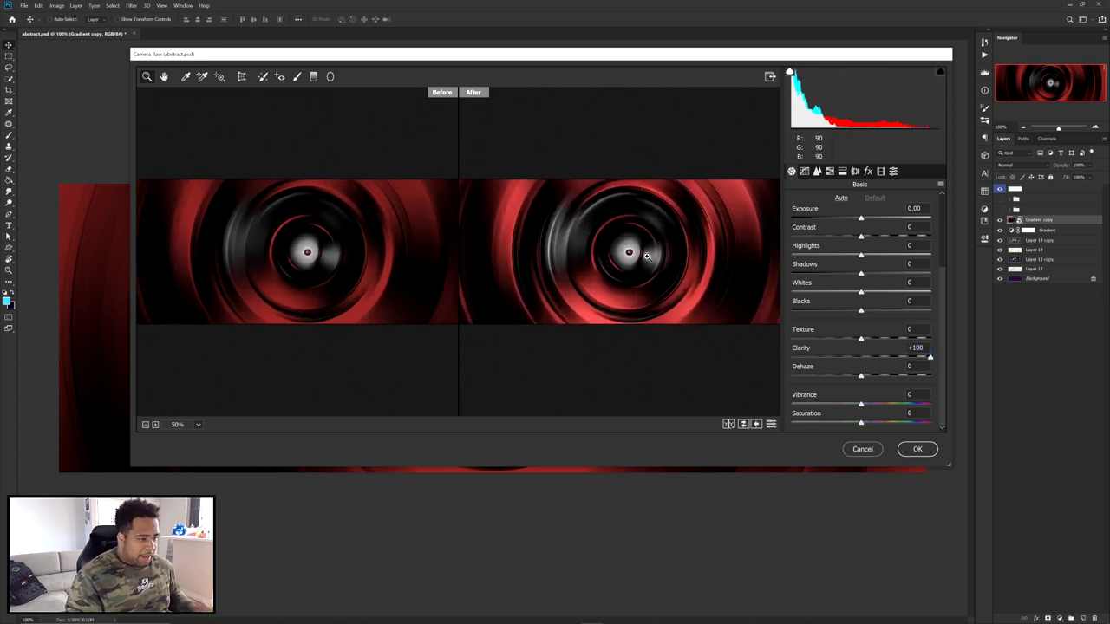
drag(861, 404, 903, 404)
drag(861, 236, 871, 237)
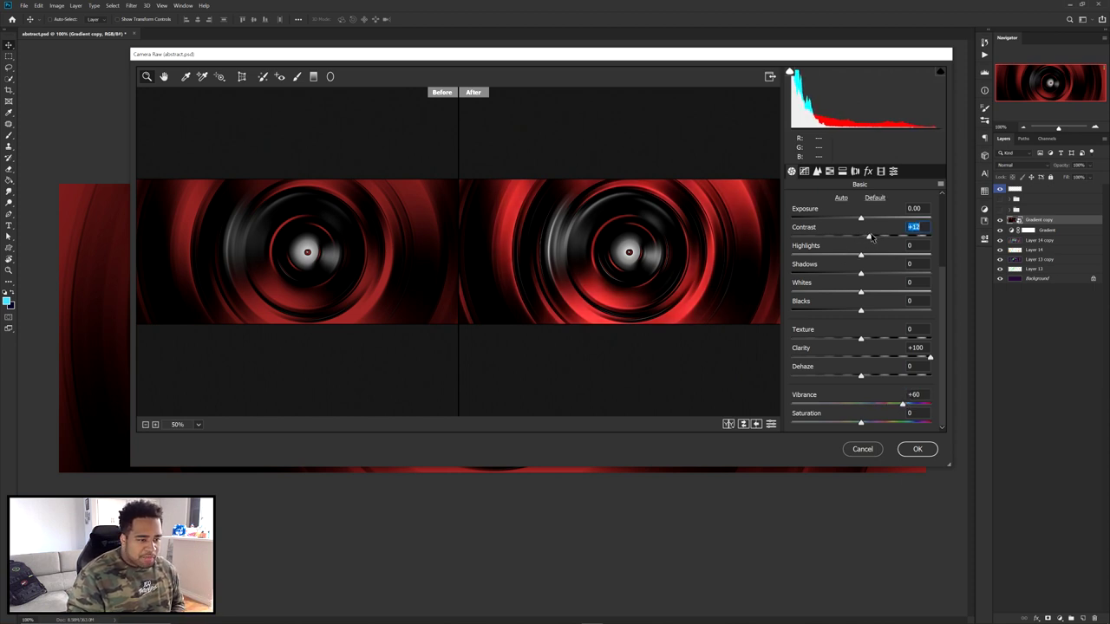
drag(863, 276, 905, 274)
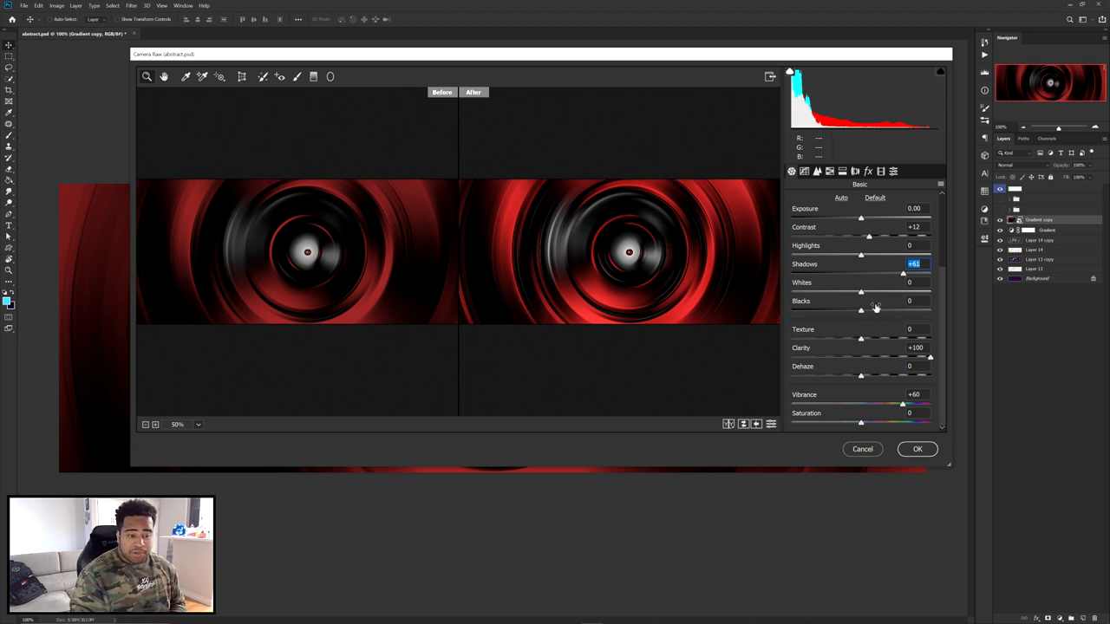
drag(861, 291, 869, 318)
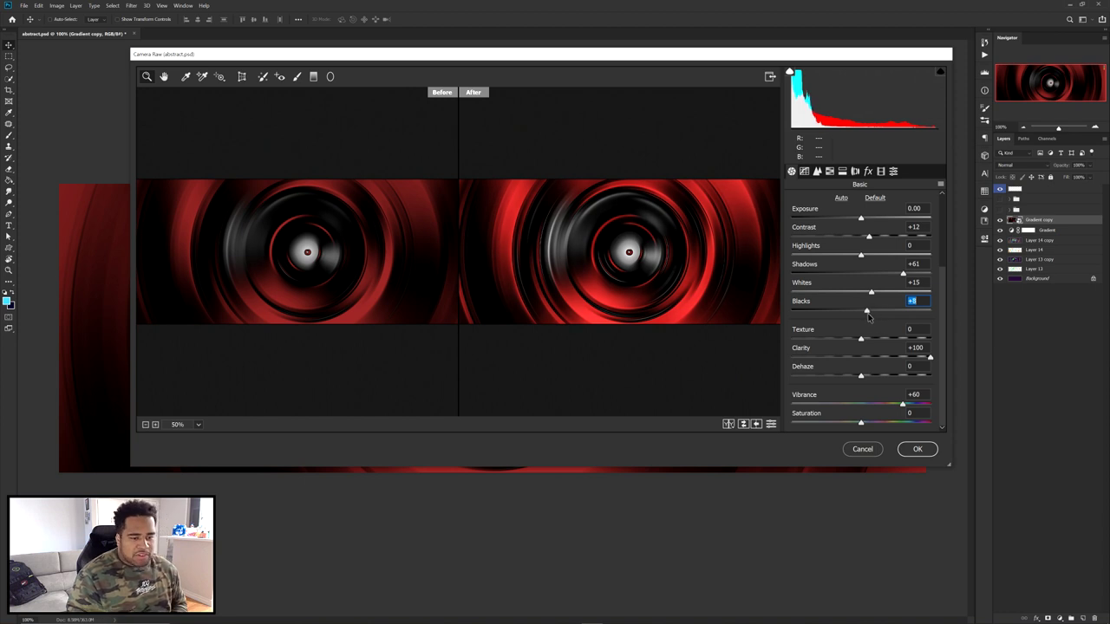
Set Camera Raw's Sharpening Amount to 97, judging it with the preview zoomed to 300%
click(817, 171)
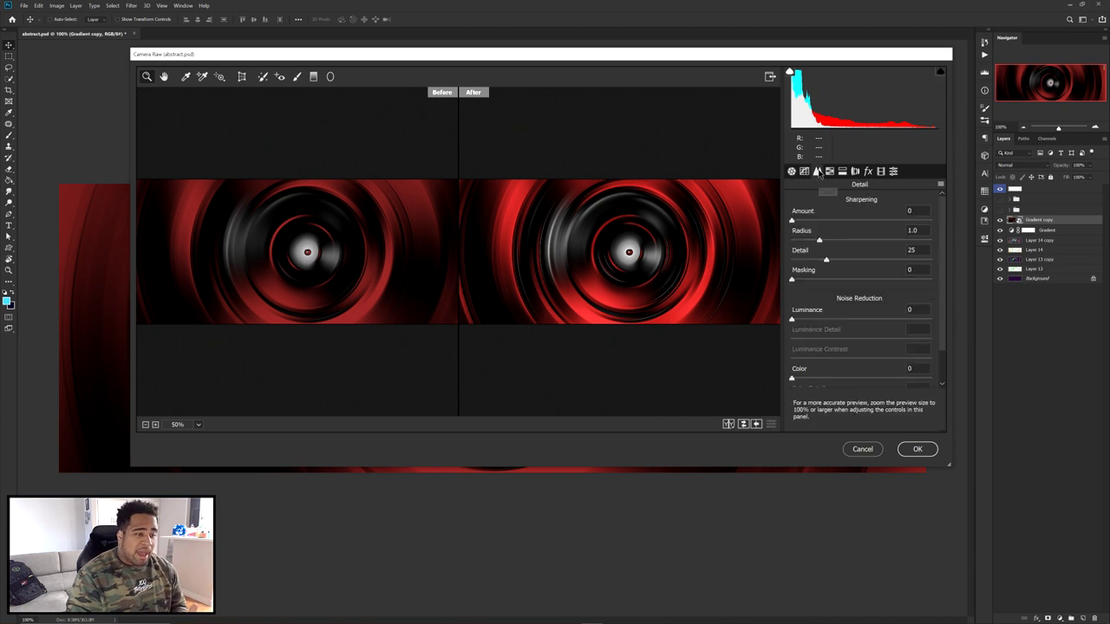
drag(791, 222, 848, 222)
click(613, 228)
click(628, 228)
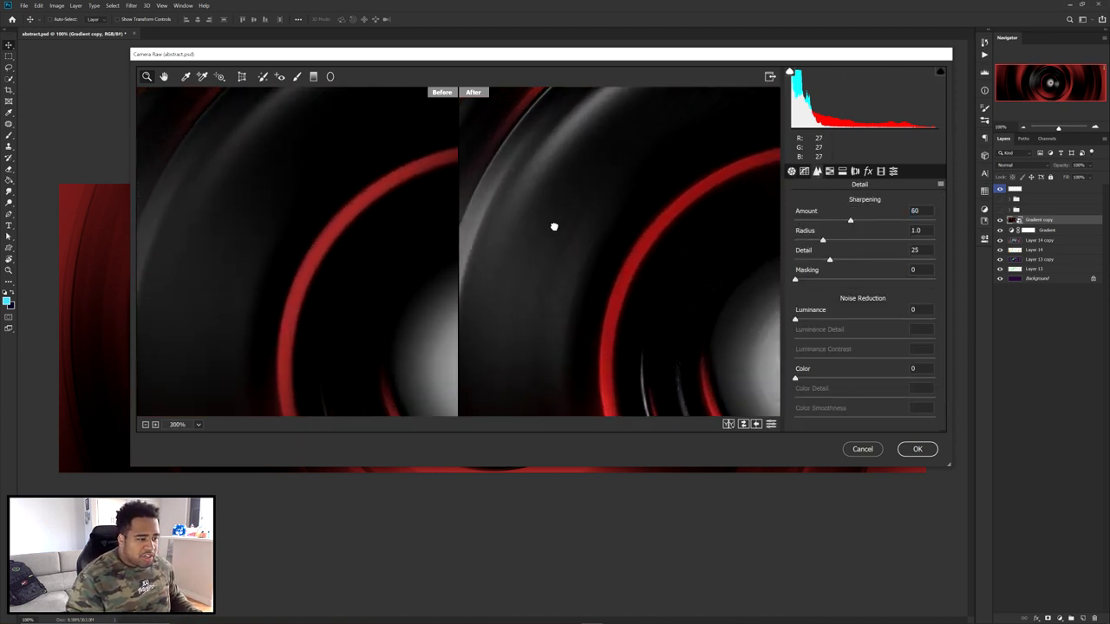
click(684, 241)
drag(851, 222, 886, 221)
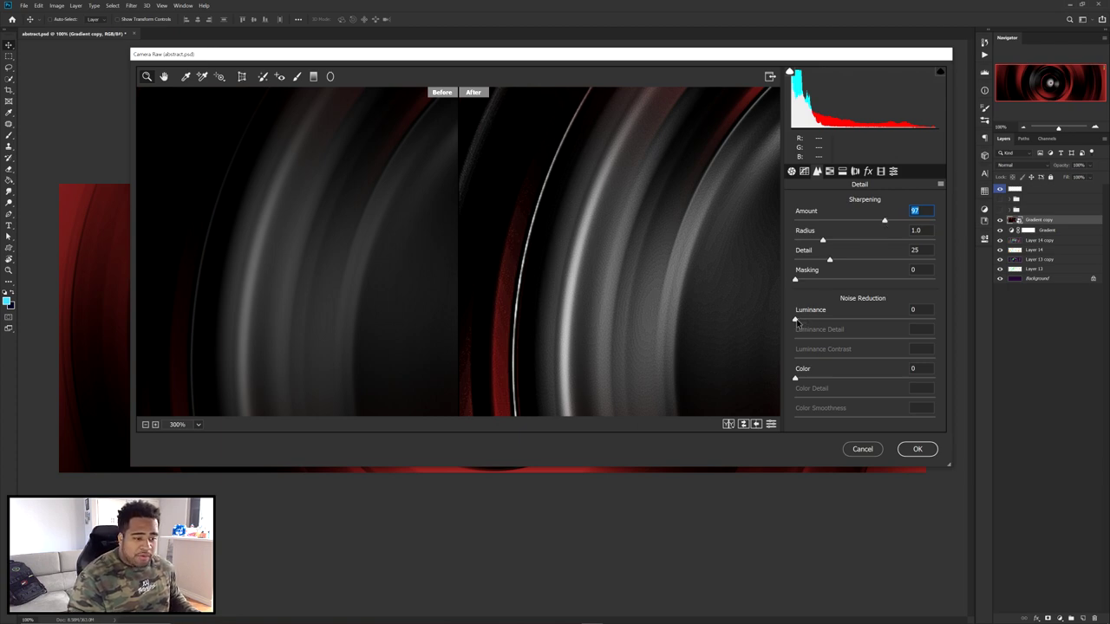
Apply Luminance noise reduction of 59 and bring up the HSL Adjustments panel
drag(795, 321, 929, 320)
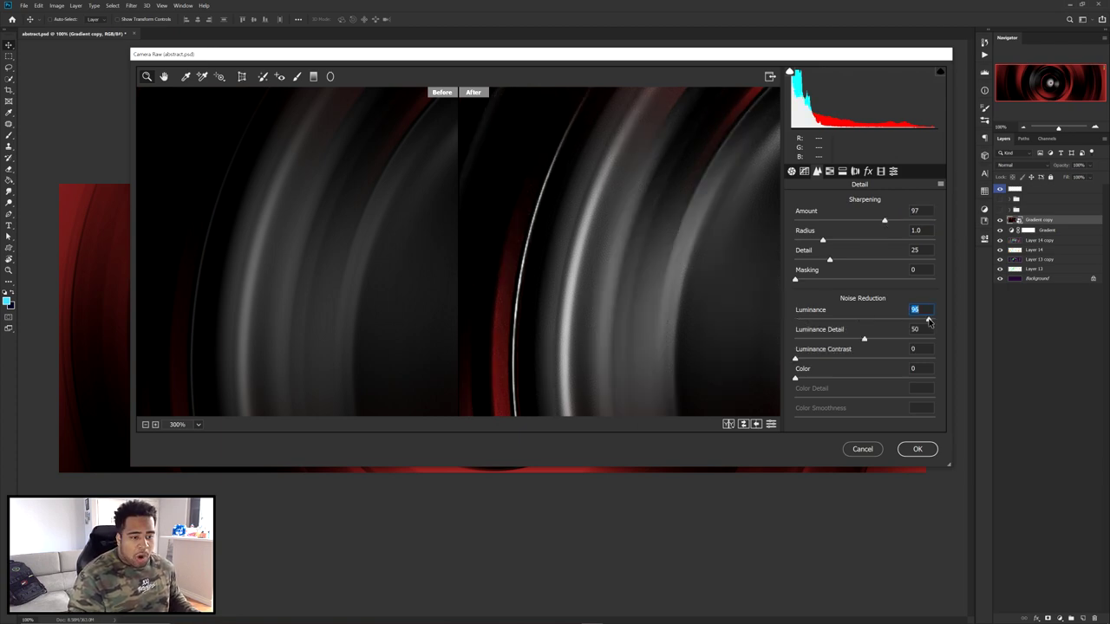
drag(928, 320, 852, 321)
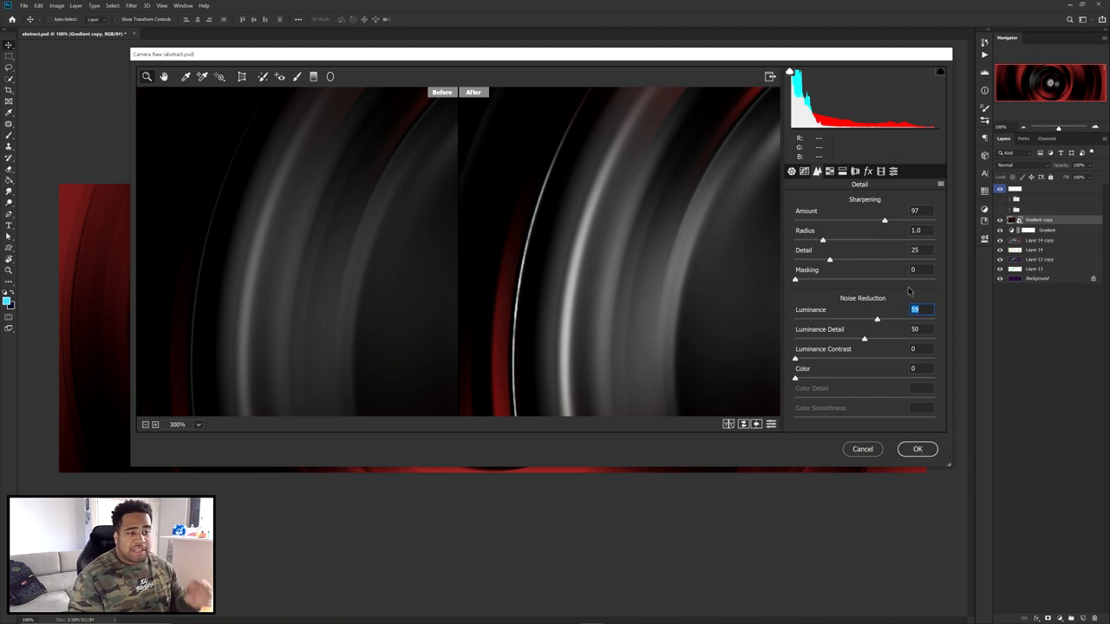
click(830, 171)
alt+click(686, 233)
alt+click(686, 233)
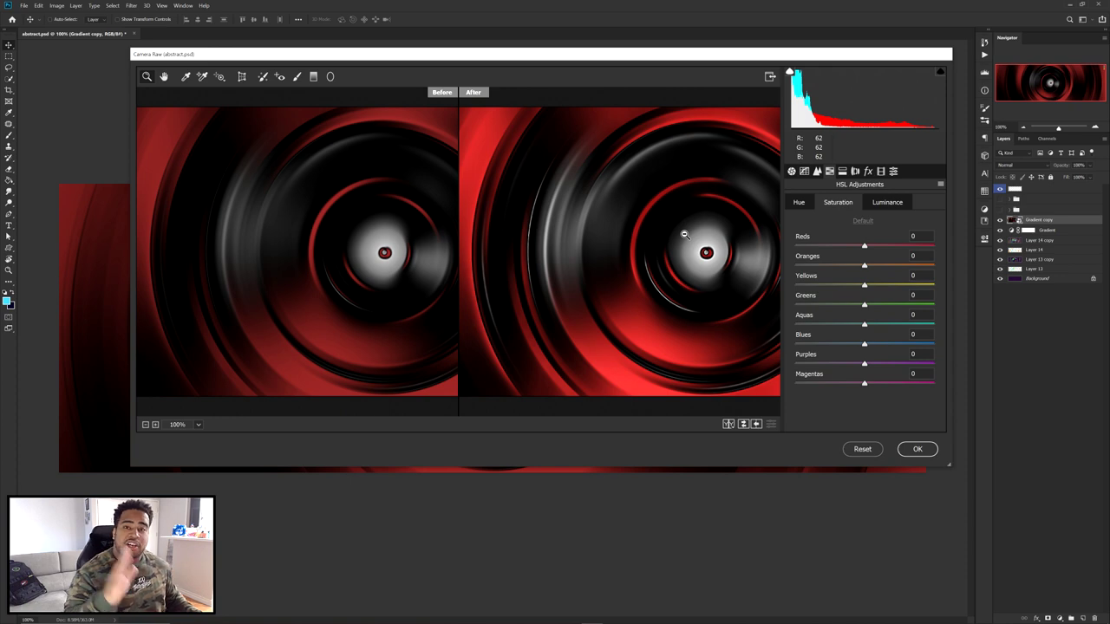
Shift the Oranges hue to +17, ease it back toward red, and apply Camera Raw
alt+click(684, 234)
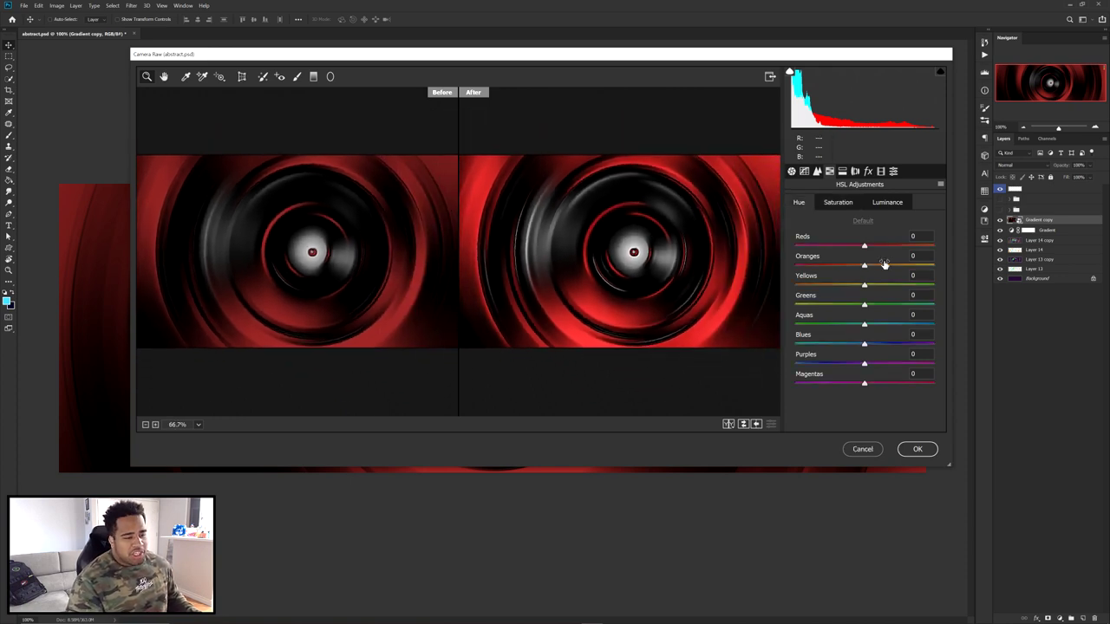
drag(864, 266, 875, 262)
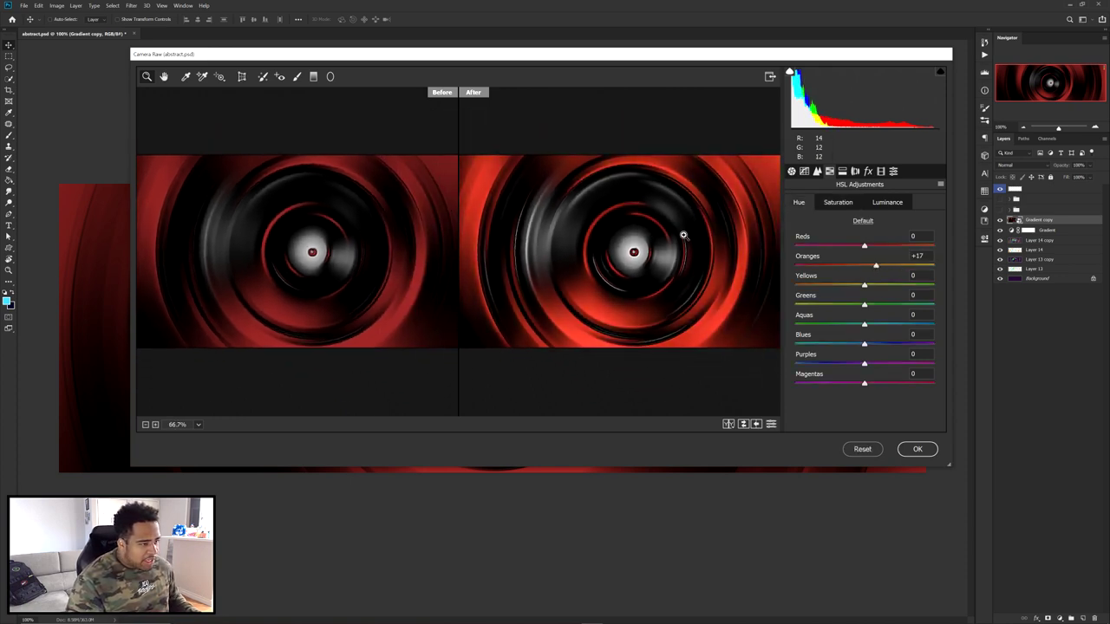
alt+click(663, 251)
mouse_move(875, 264)
mouse_down()
mouse_move(839, 266)
mouse_move(877, 265)
mouse_move(869, 247)
mouse_up()
click(917, 449)
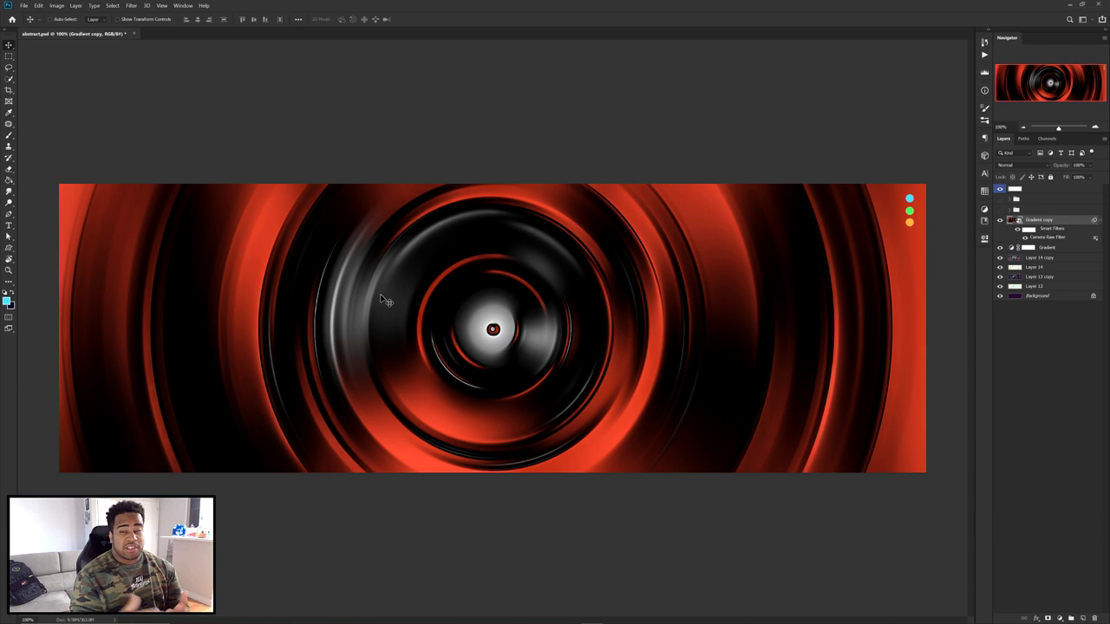
drag(587, 315, 711, 273)
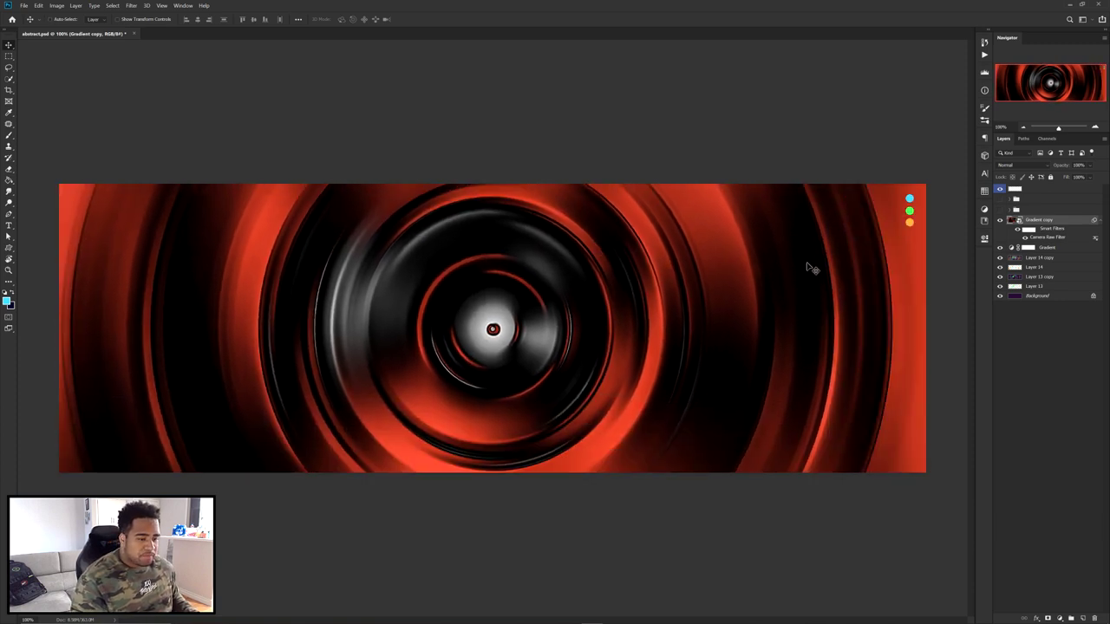
click(131, 8)
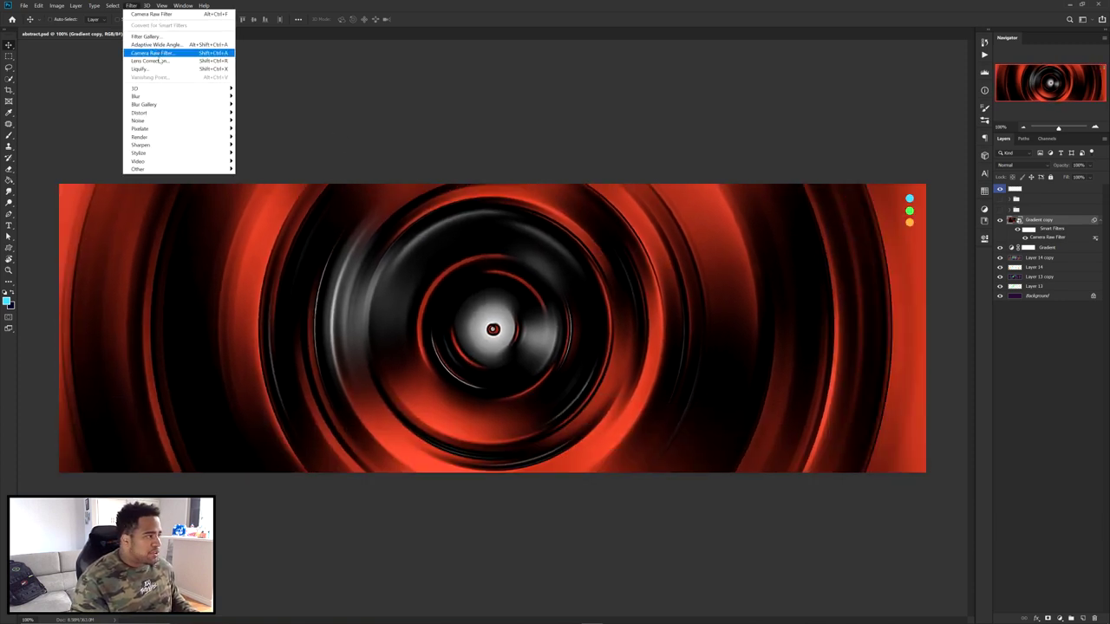
click(152, 38)
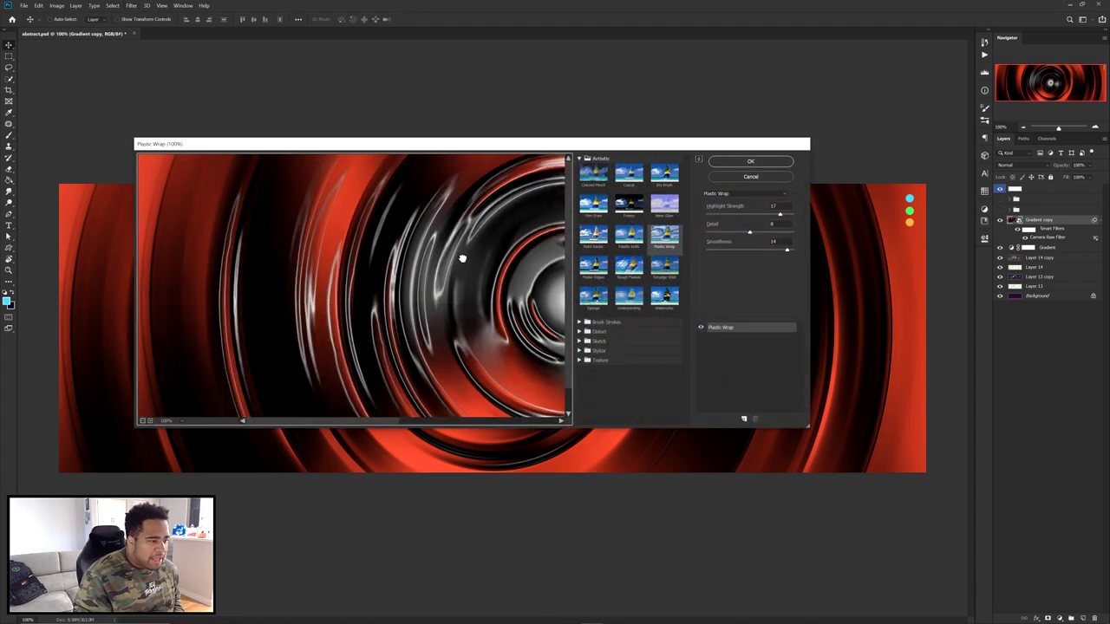
drag(745, 227, 712, 234)
click(739, 215)
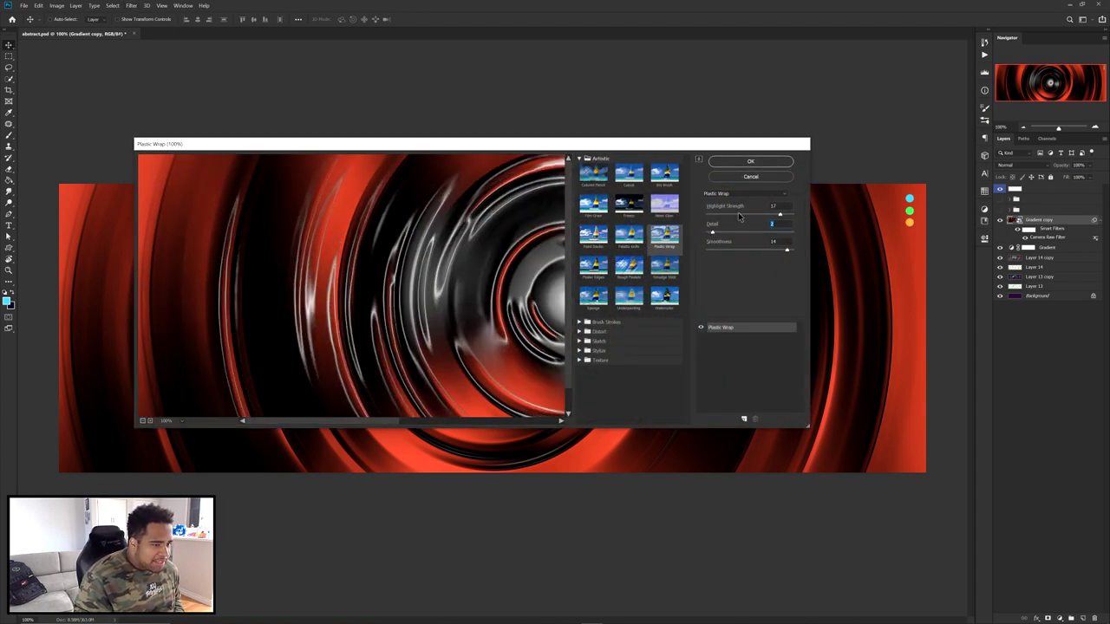
click(762, 162)
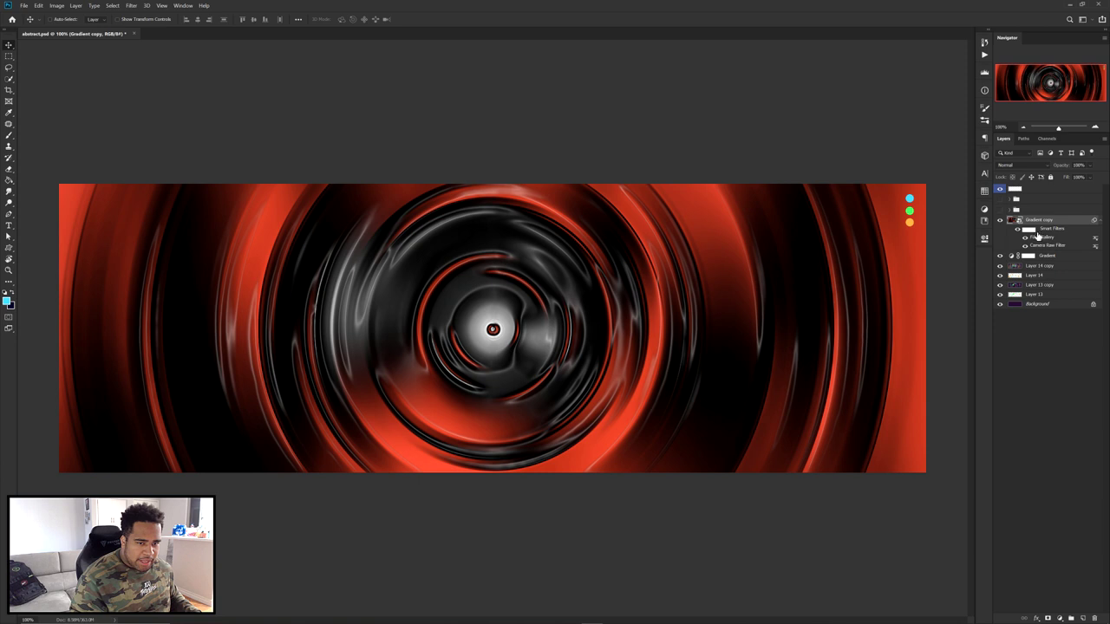
key(ctrl+z)
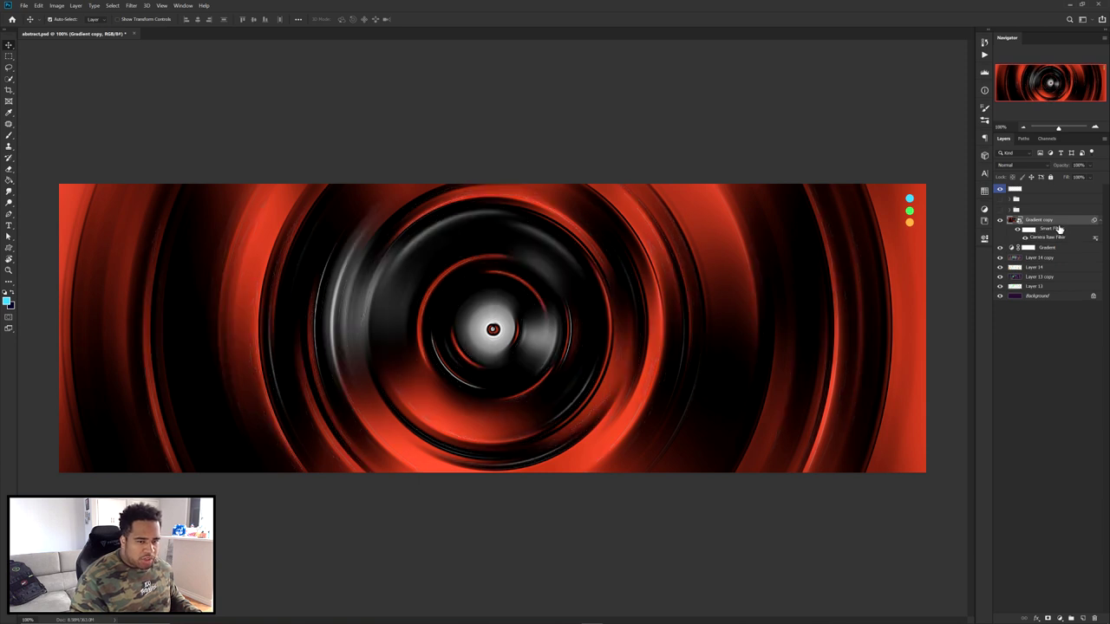
Duplicate Gradient copy and apply Plastic Wrap to it from the Filter Gallery
key(ctrl+j)
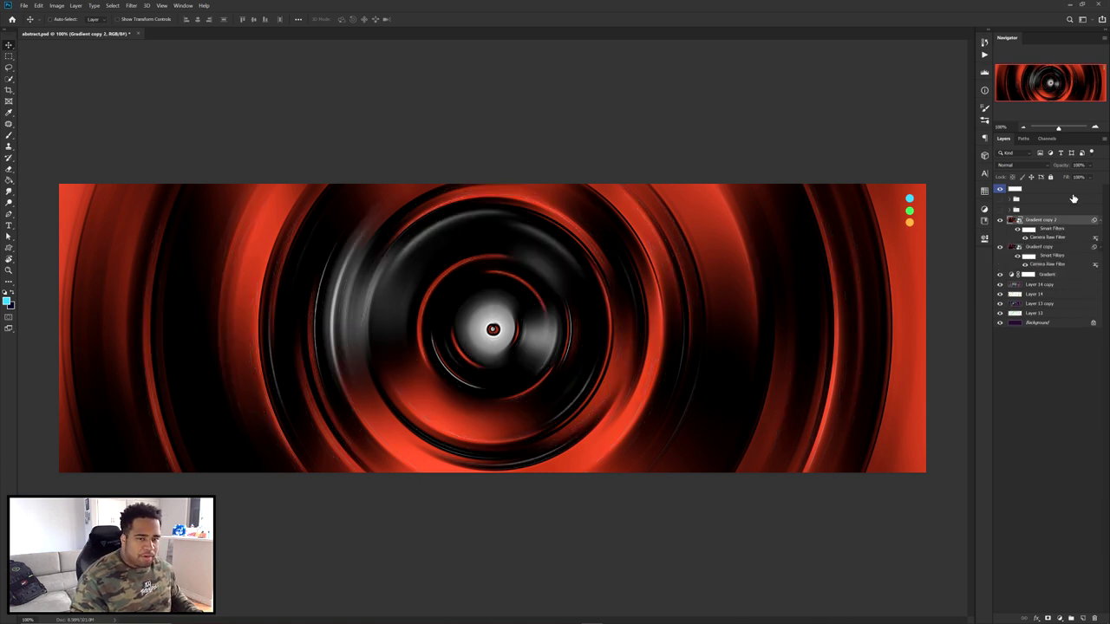
click(132, 6)
click(149, 19)
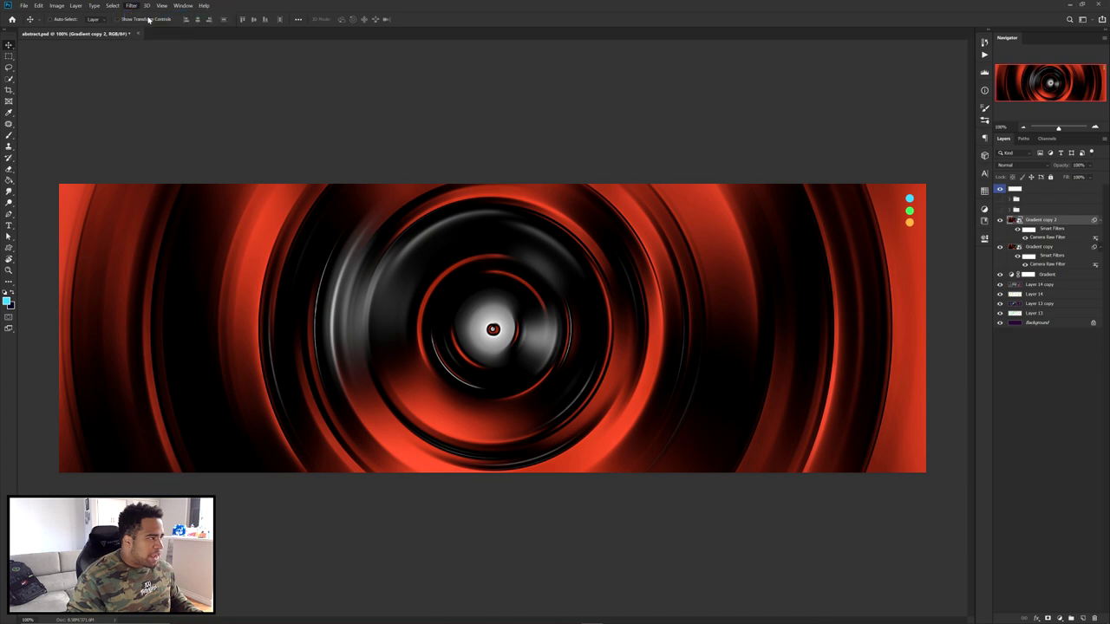
click(747, 181)
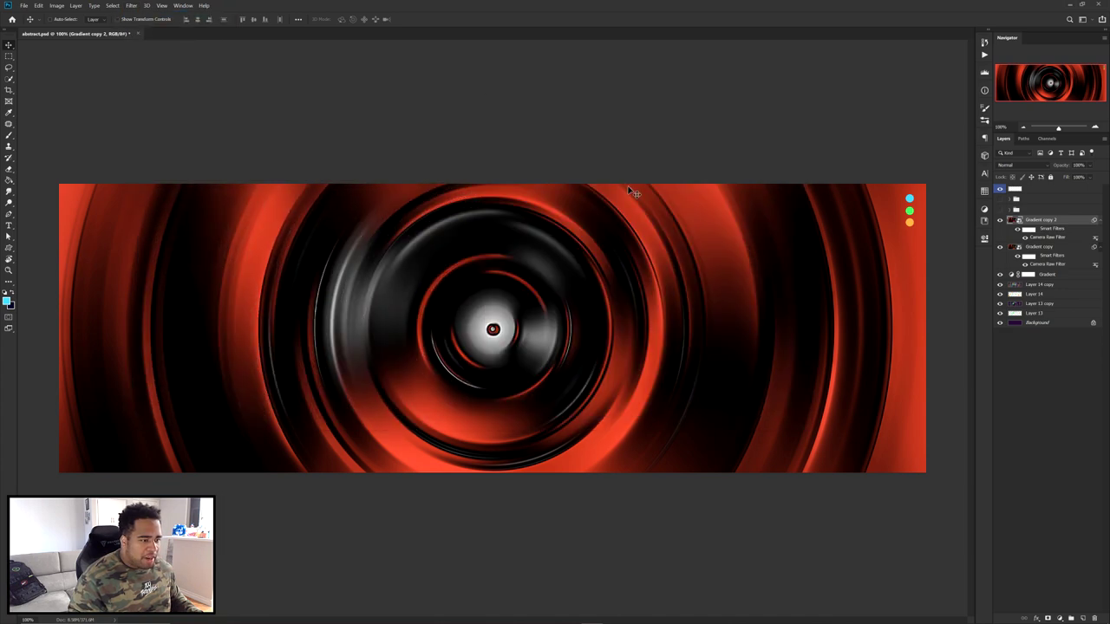
click(132, 6)
click(149, 19)
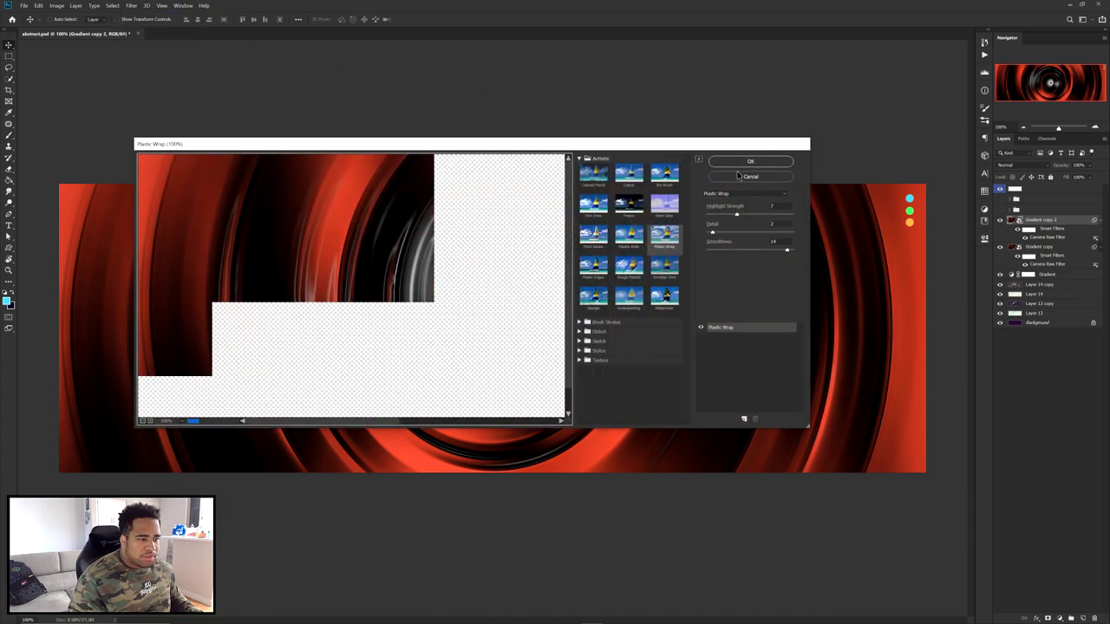
click(736, 161)
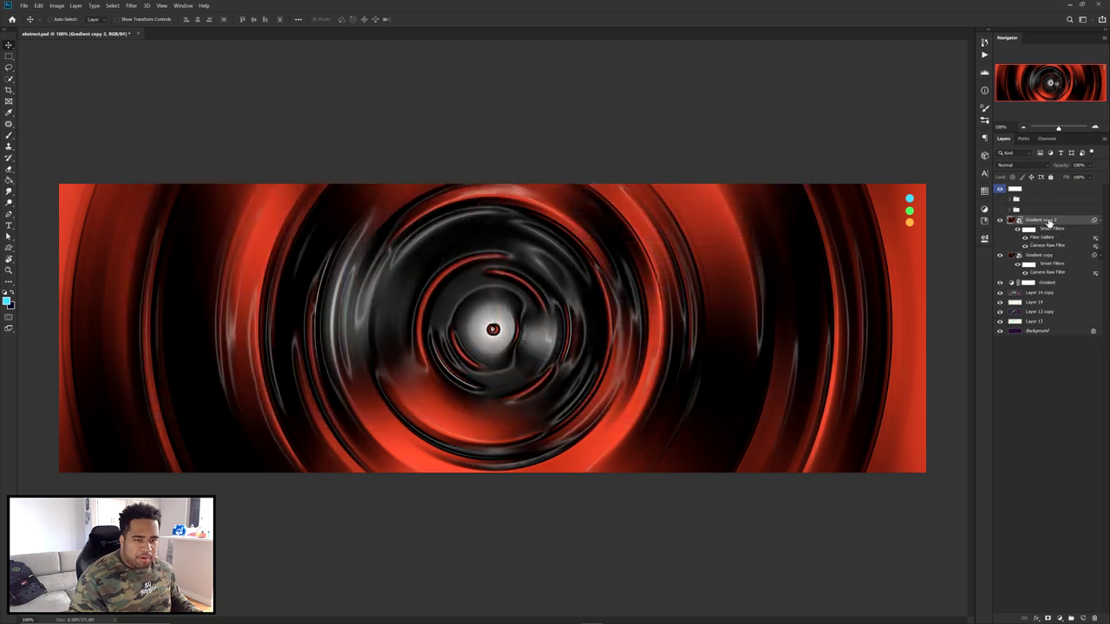
Add a layer mask to Gradient copy 2 and paint out the sheen around the centre
click(1048, 617)
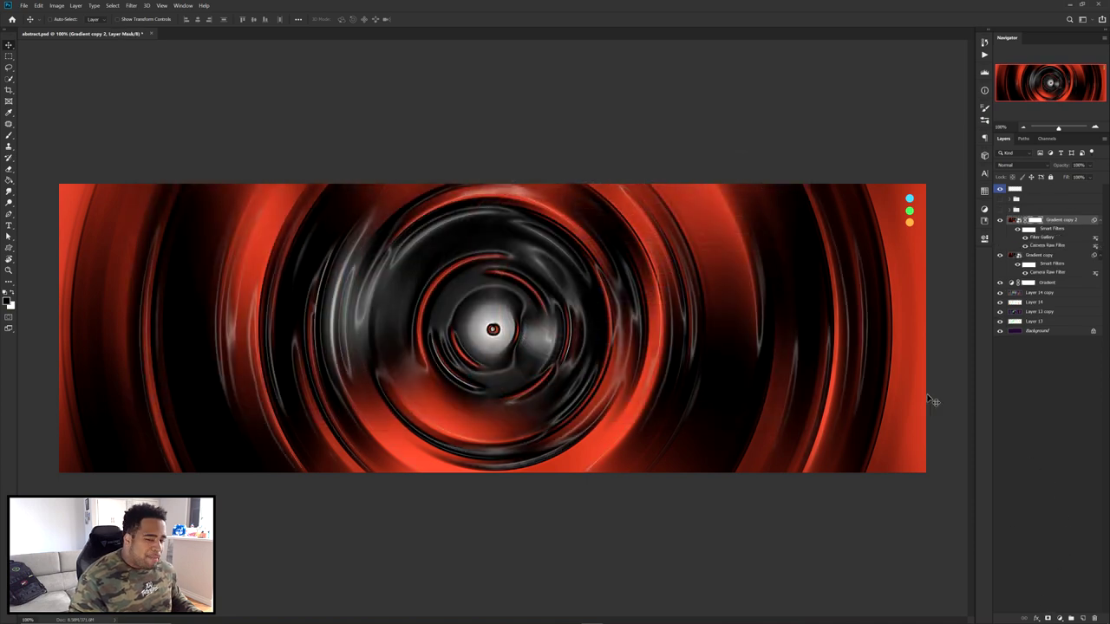
key(b)
mouse_move(480, 284)
mouse_down()
mouse_move(444, 300)
mouse_move(433, 347)
mouse_up()
key(ctrl+z)
mouse_move(451, 265)
mouse_down()
mouse_move(412, 320)
mouse_move(543, 306)
mouse_move(521, 370)
mouse_move(471, 334)
mouse_move(544, 273)
mouse_move(407, 259)
mouse_move(367, 346)
mouse_move(368, 217)
mouse_move(366, 280)
mouse_move(335, 287)
mouse_move(316, 330)
mouse_move(341, 324)
mouse_move(336, 341)
mouse_move(234, 257)
mouse_up()
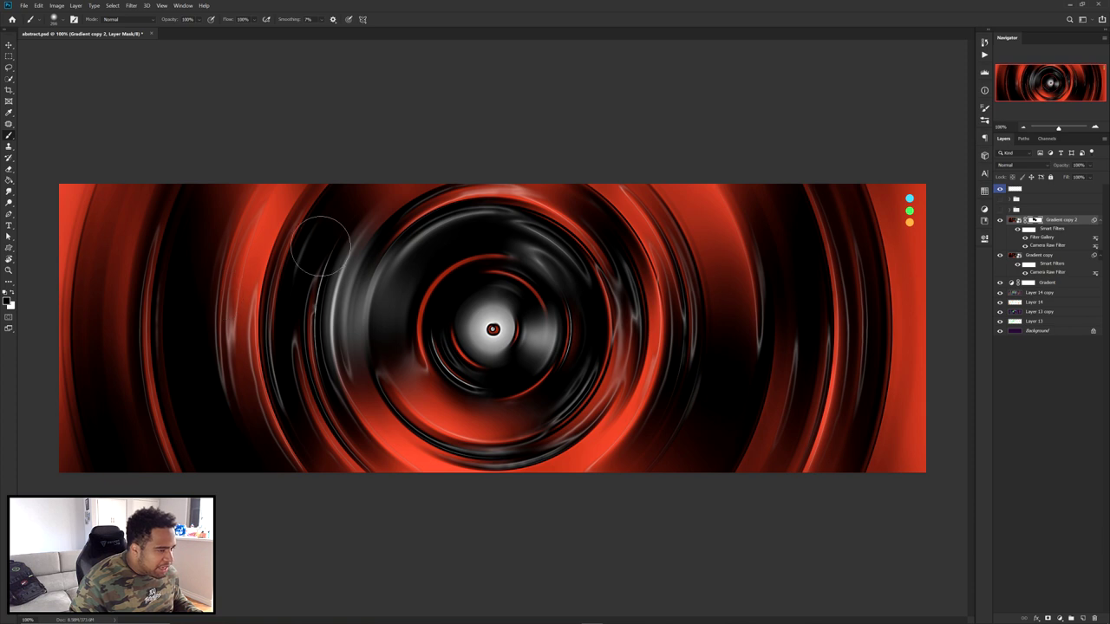
key(v)
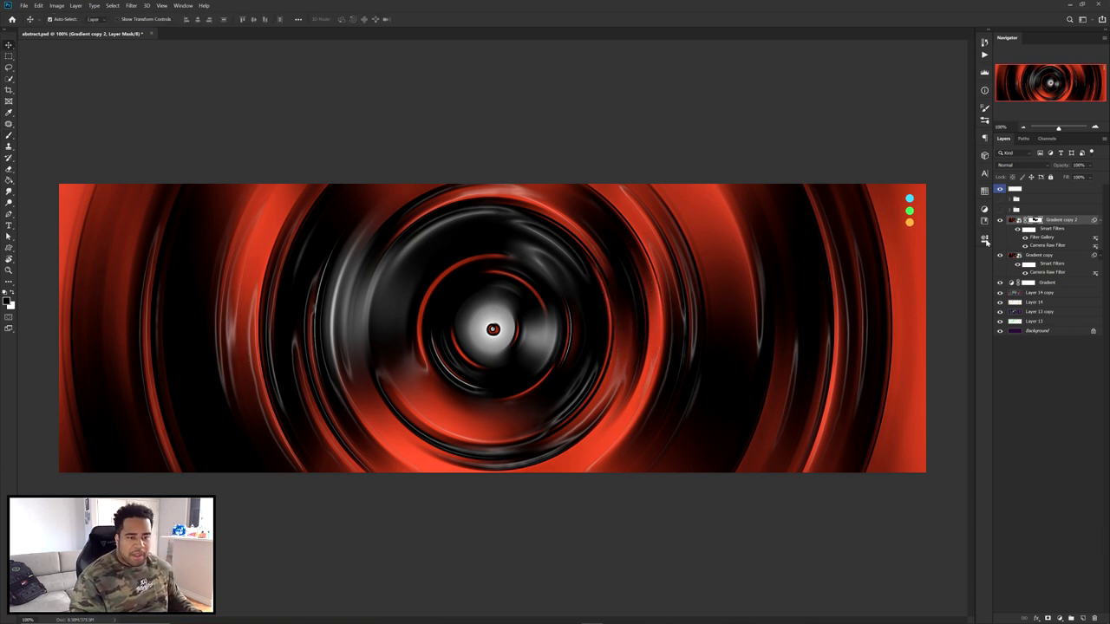
click(1036, 257)
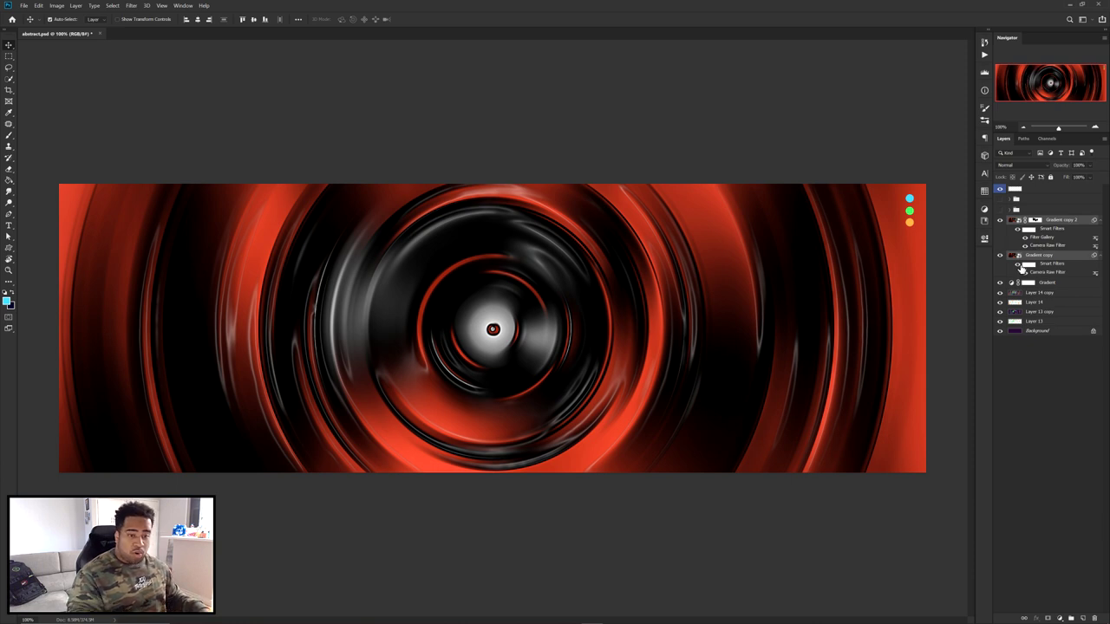
Duplicate and merge the Gradient copy layers into Gradient copy 4, then apply a Spin Radial Blur
key(ctrl+j)
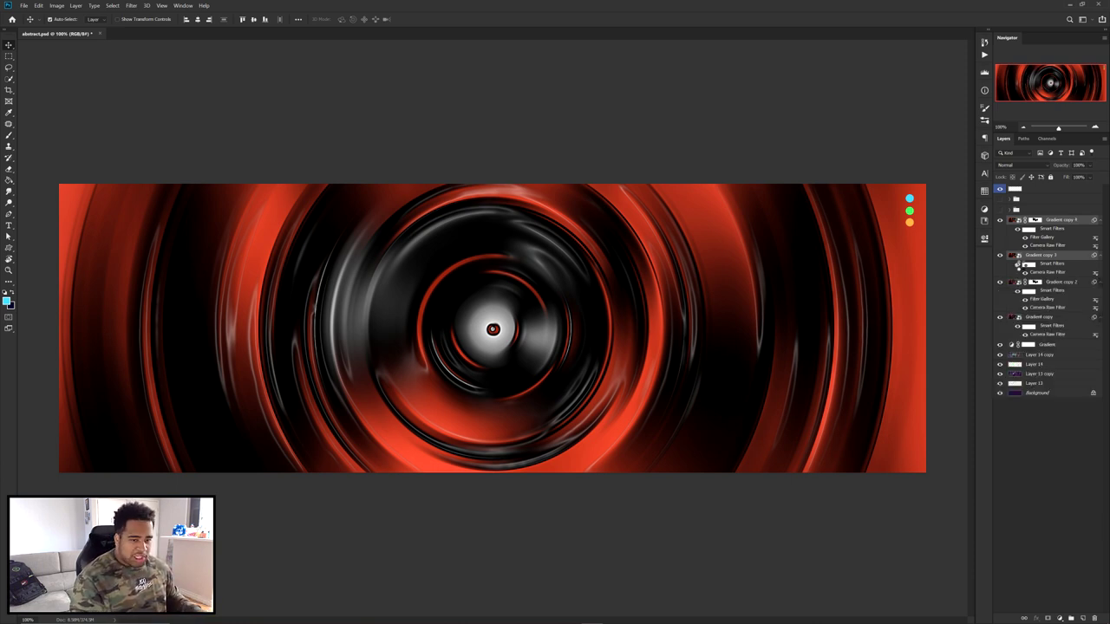
shift+click(1040, 222)
key(ctrl+e)
click(136, 6)
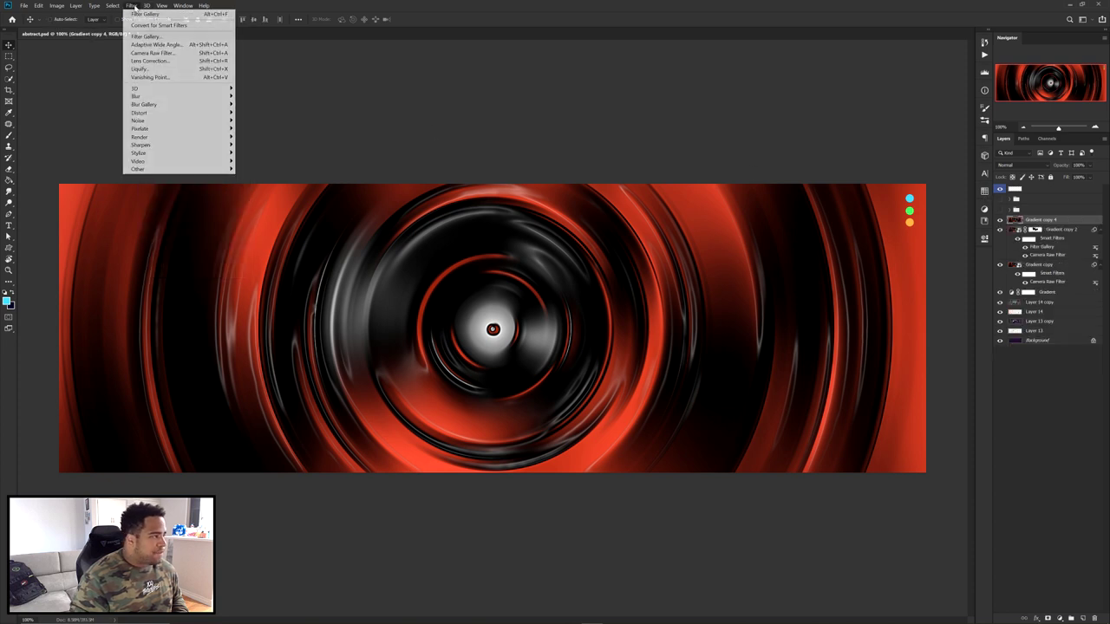
mouse_move(165, 96)
click(257, 151)
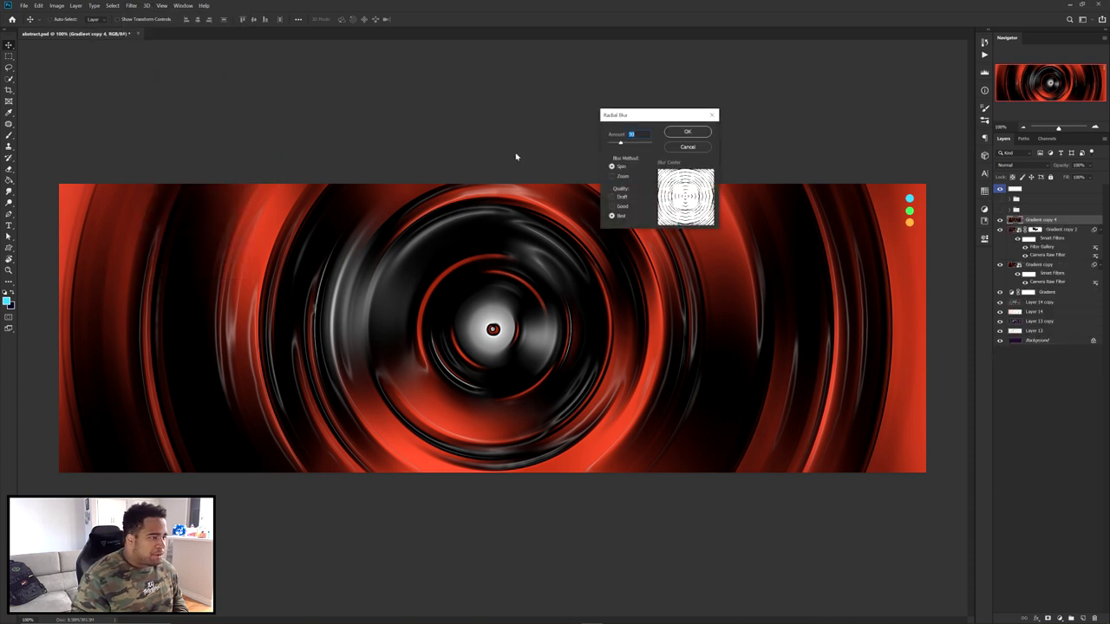
key(Return)
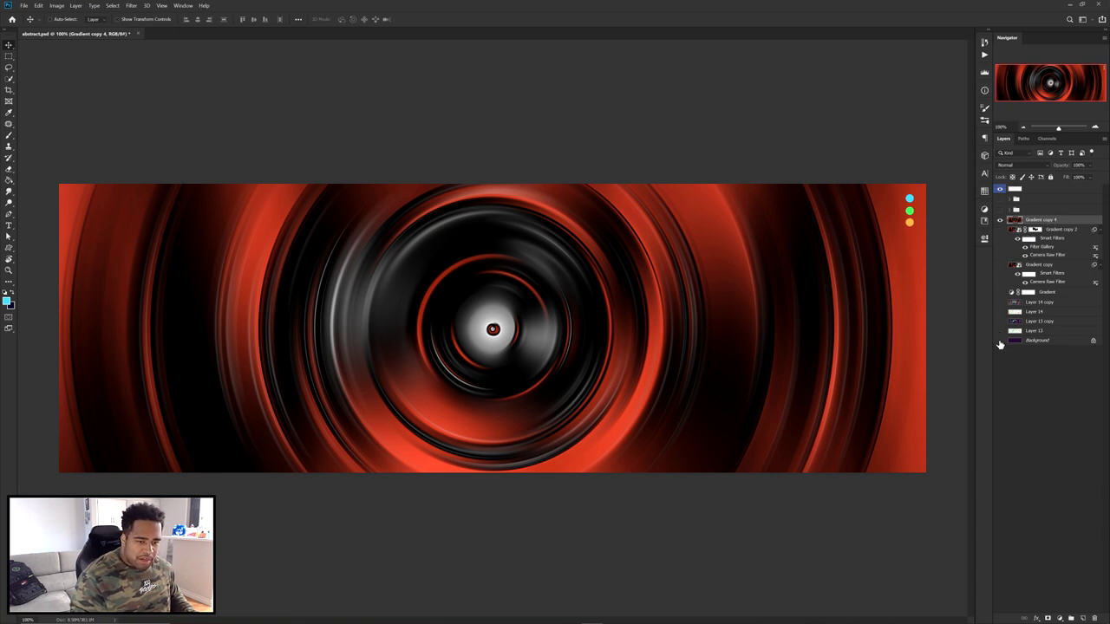
click(8, 55)
Add guides through the canvas centre, placing a vertical guide exactly at the middle
click(53, 64)
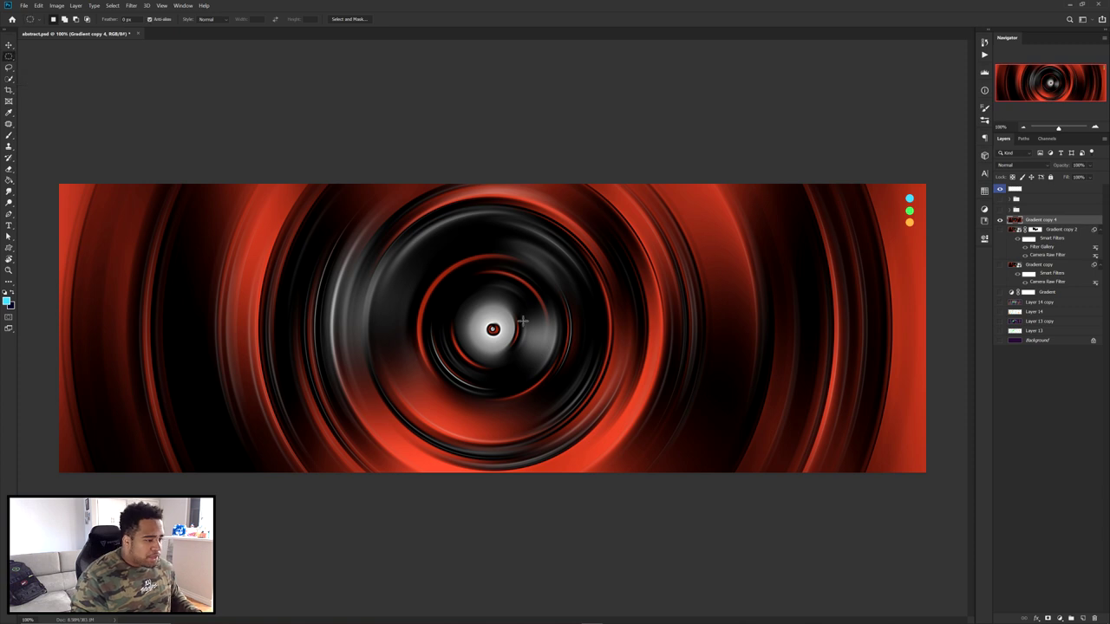
key(ctrl+semicolon)
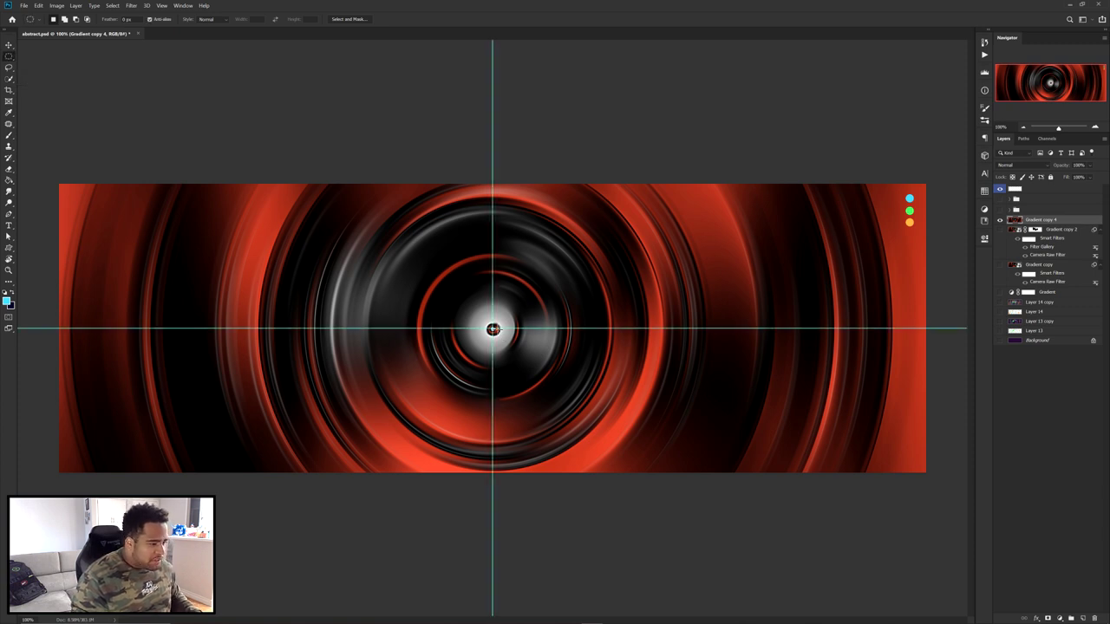
key(ctrl+plus)
key(ctrl+plus)
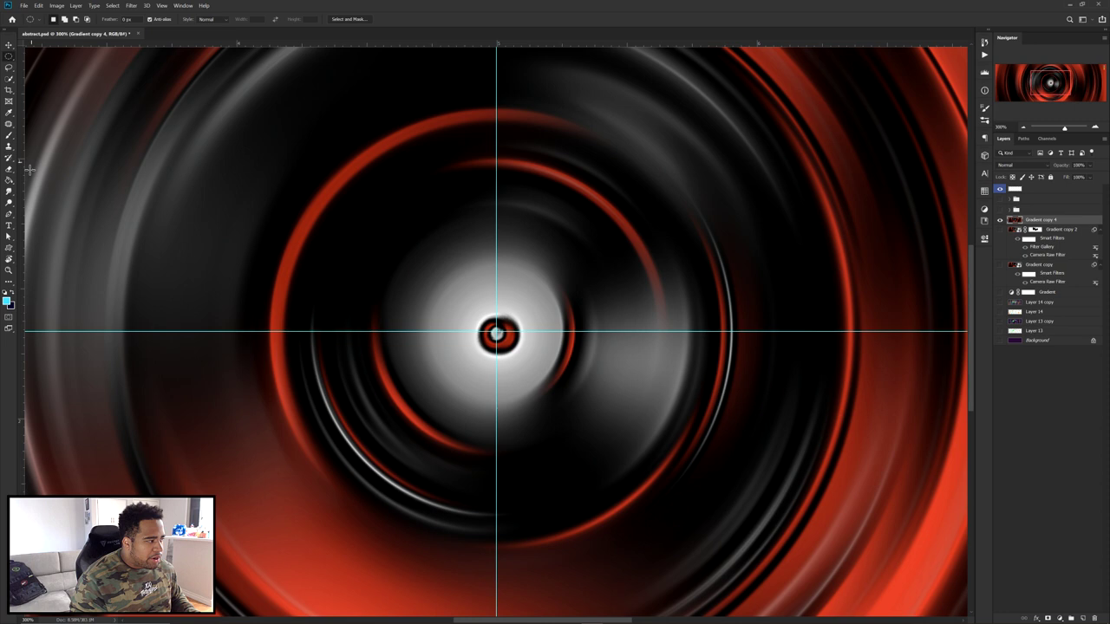
drag(20, 171, 496, 195)
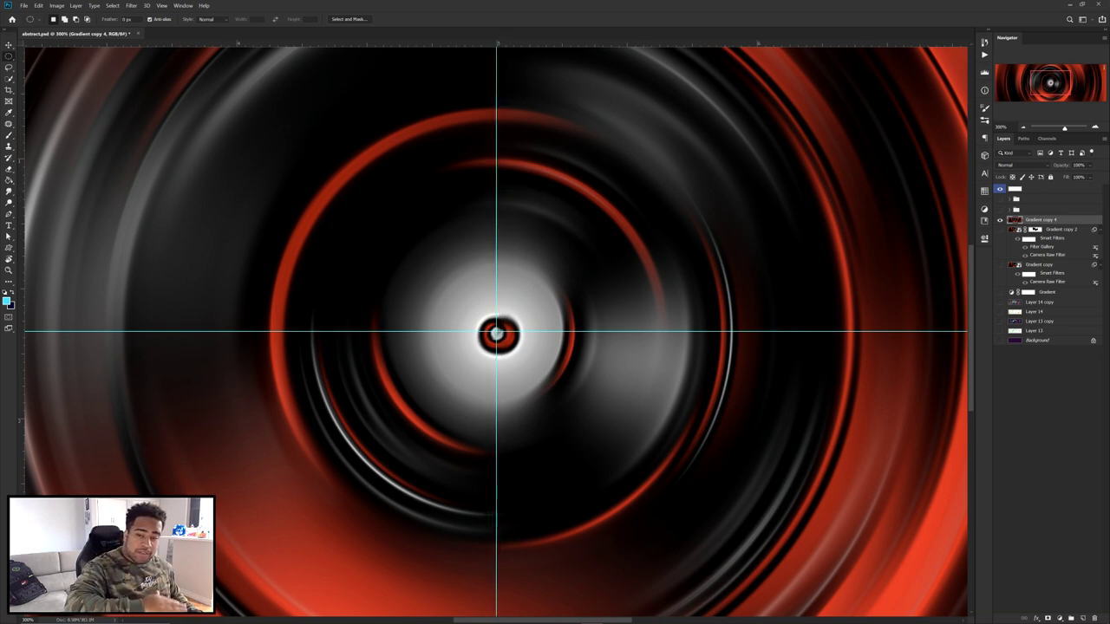
scroll(317, 297, down, 1)
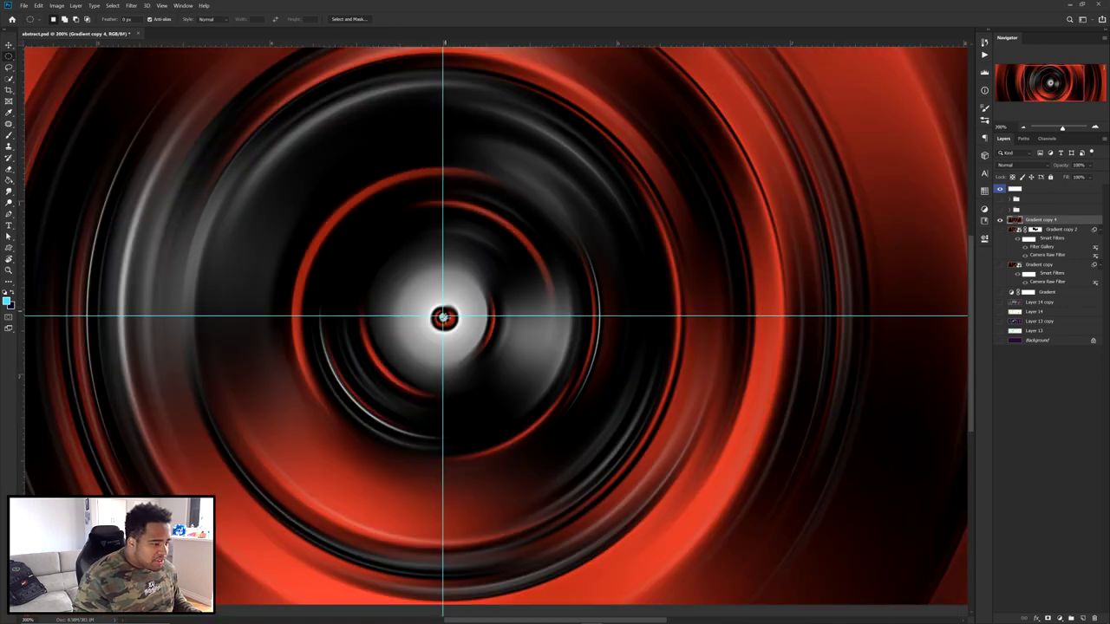
scroll(443, 318, down, 3)
Draw a circular selection outward from the centre of the rings
drag(495, 332, 582, 432)
click(589, 363)
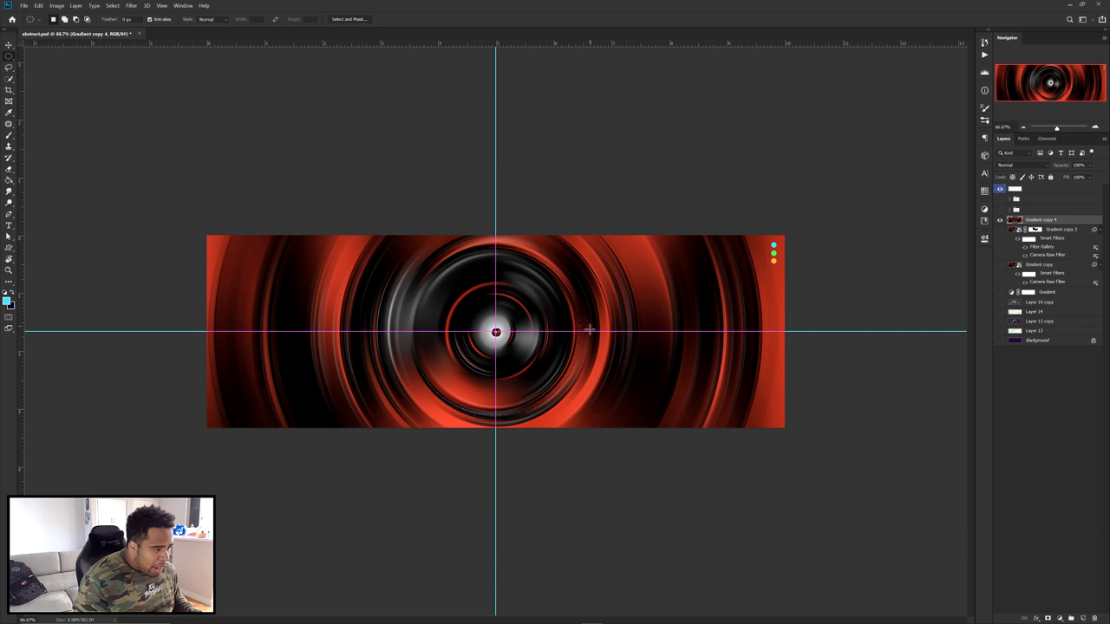
key(ctrl+z)
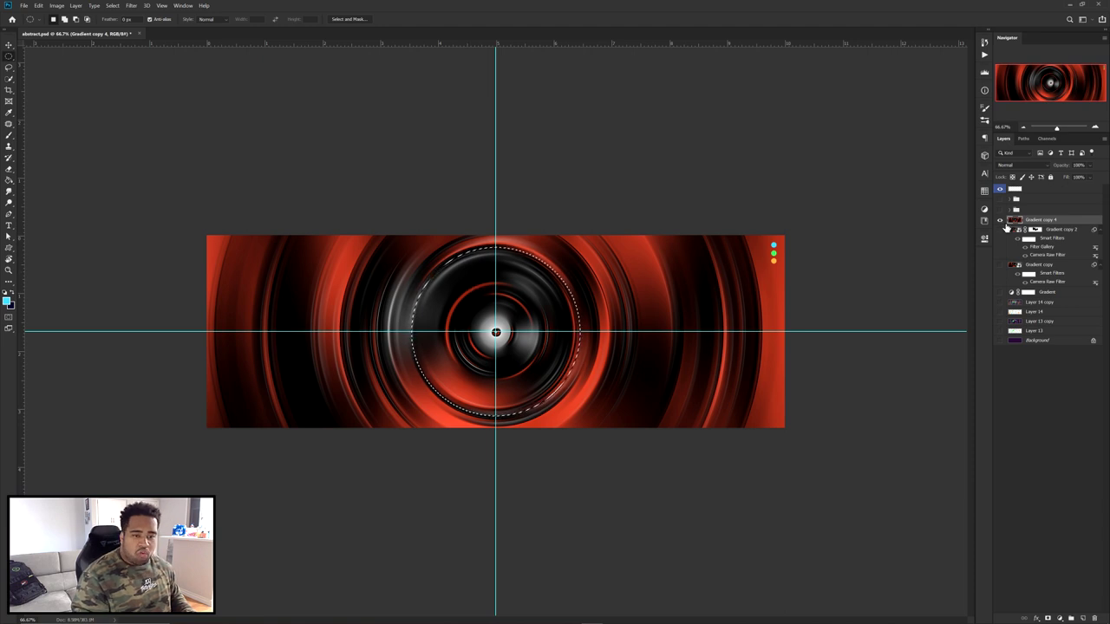
Delete the circle from Gradient copy 4 to leave a transparent hole, and hide the guides
key(Delete)
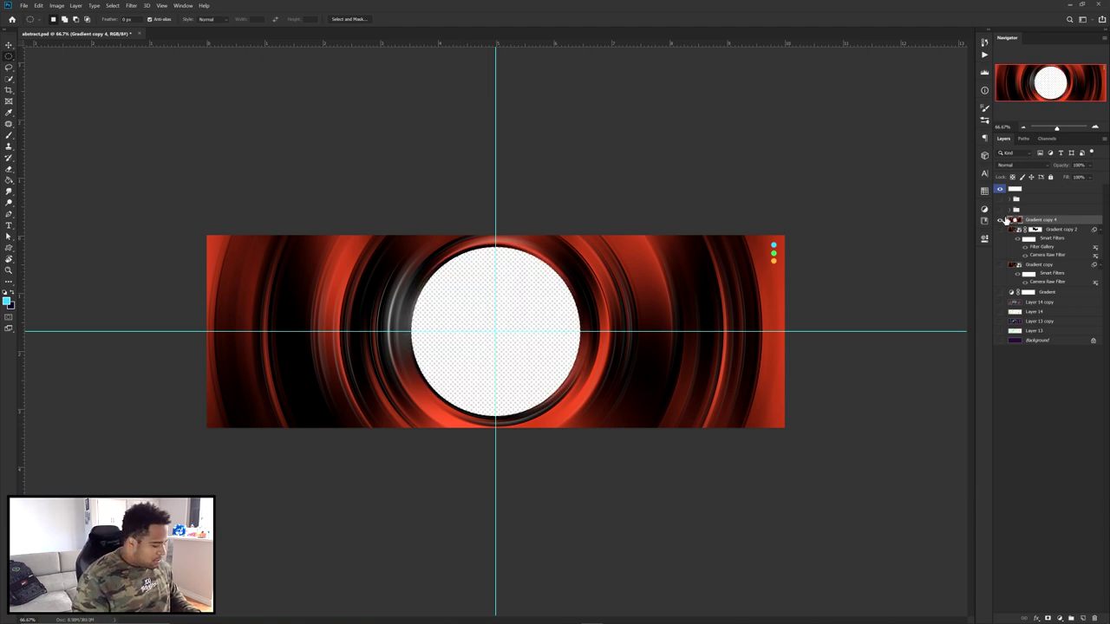
key(ctrl+semicolon)
key(v)
key(ctrl+plus)
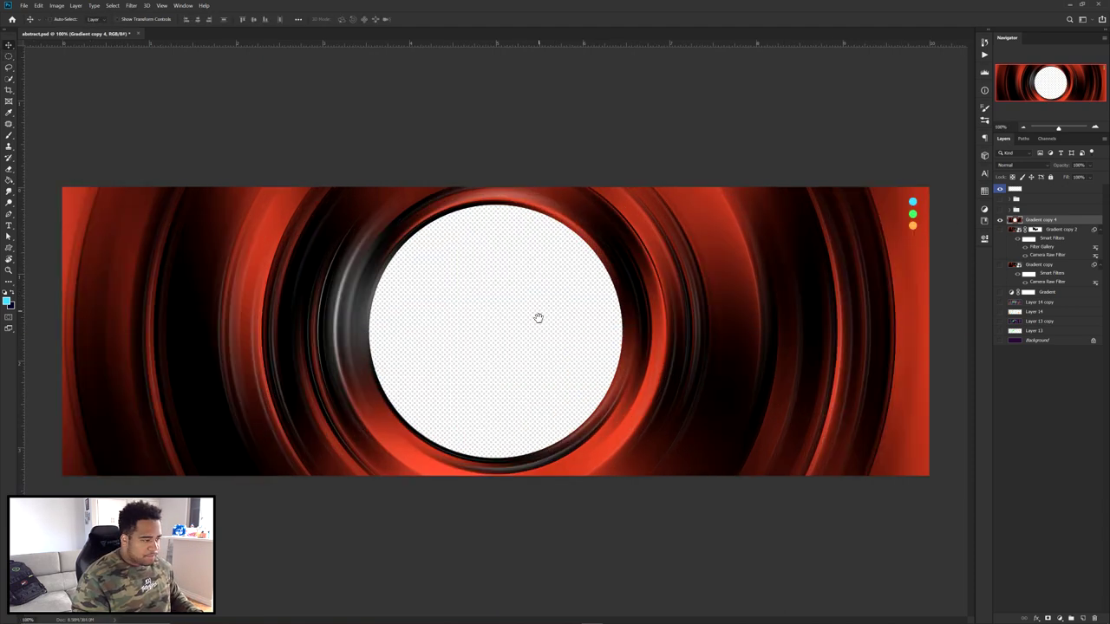
double_click(1047, 219)
key(Return)
Duplicate the ring layer into Gradient copy 5 and 6, each scaled slightly smaller about the centre
key(ctrl+j)
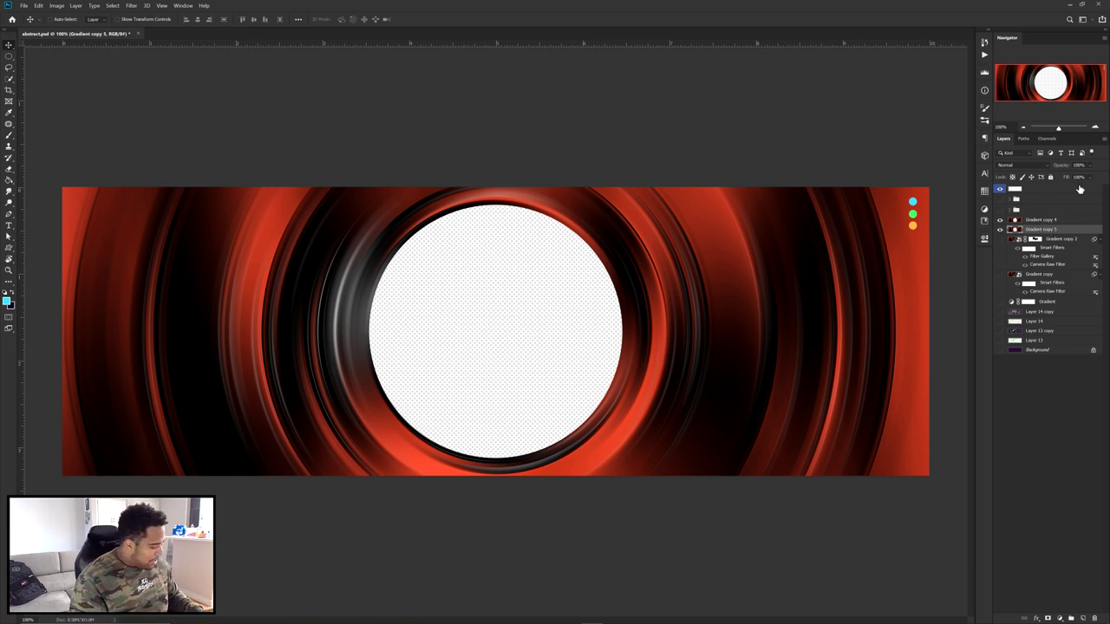
key(ctrl+t)
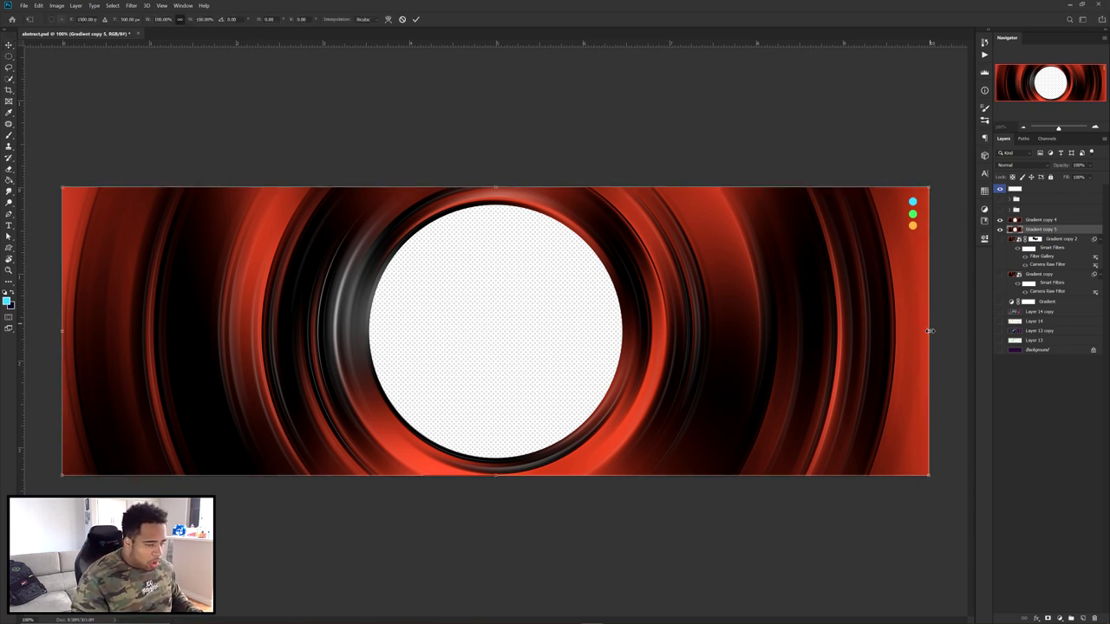
drag(928, 331, 879, 327)
key(Return)
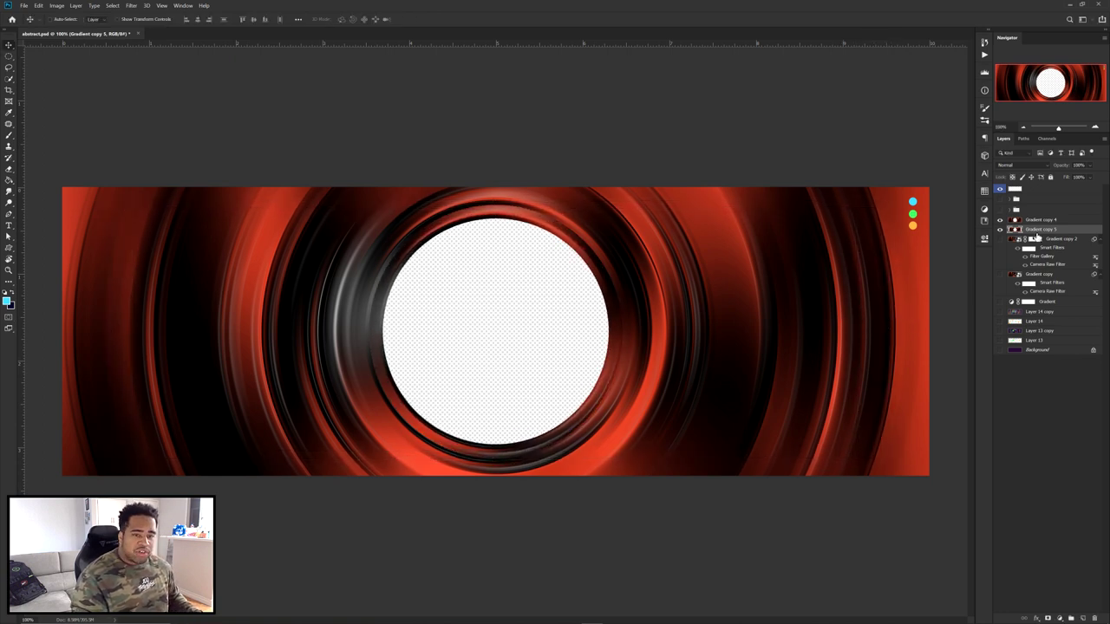
drag(1044, 231, 1047, 238)
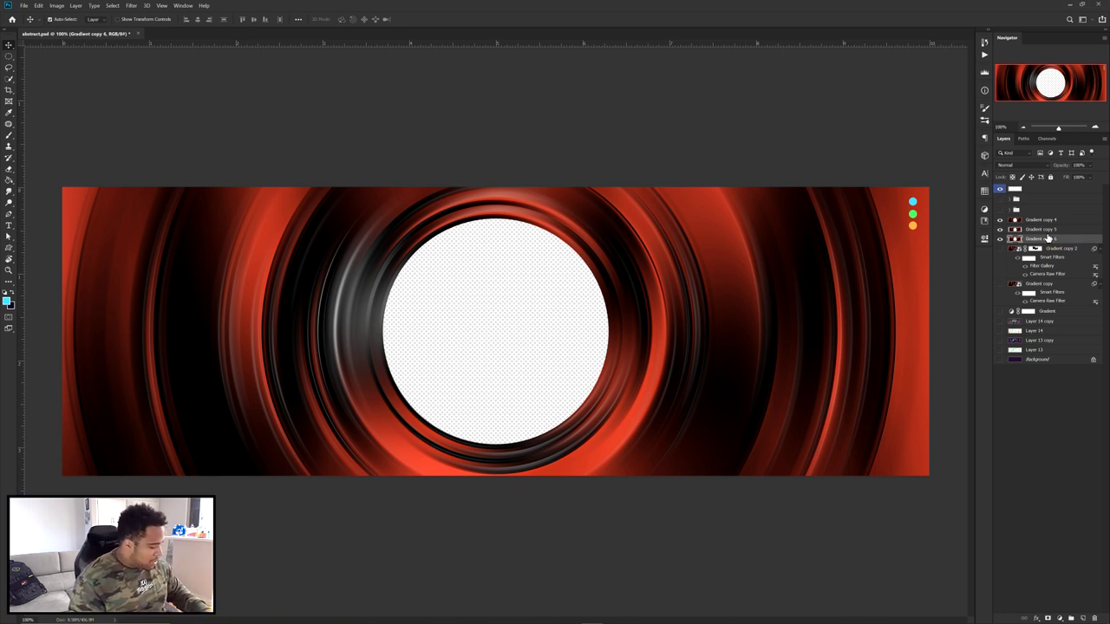
key(ctrl+shift+t)
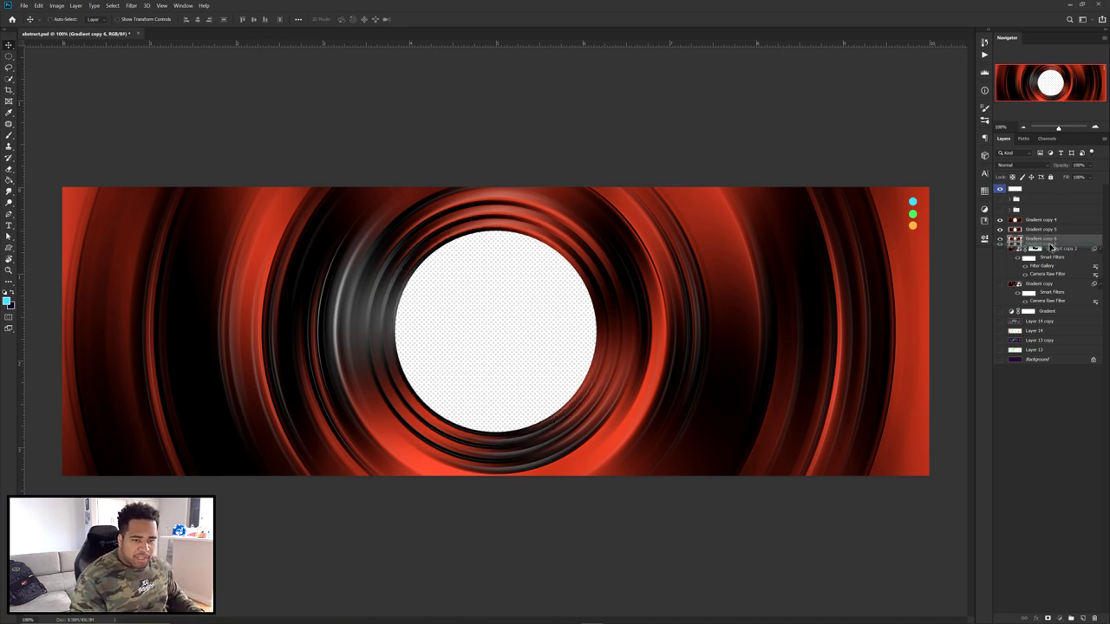
Duplicate and re-shrink the ring repeatedly, creating Gradient copies 7 through 12
key(ctrl+j)
key(ctrl+shift+t)
key(ctrl+j)
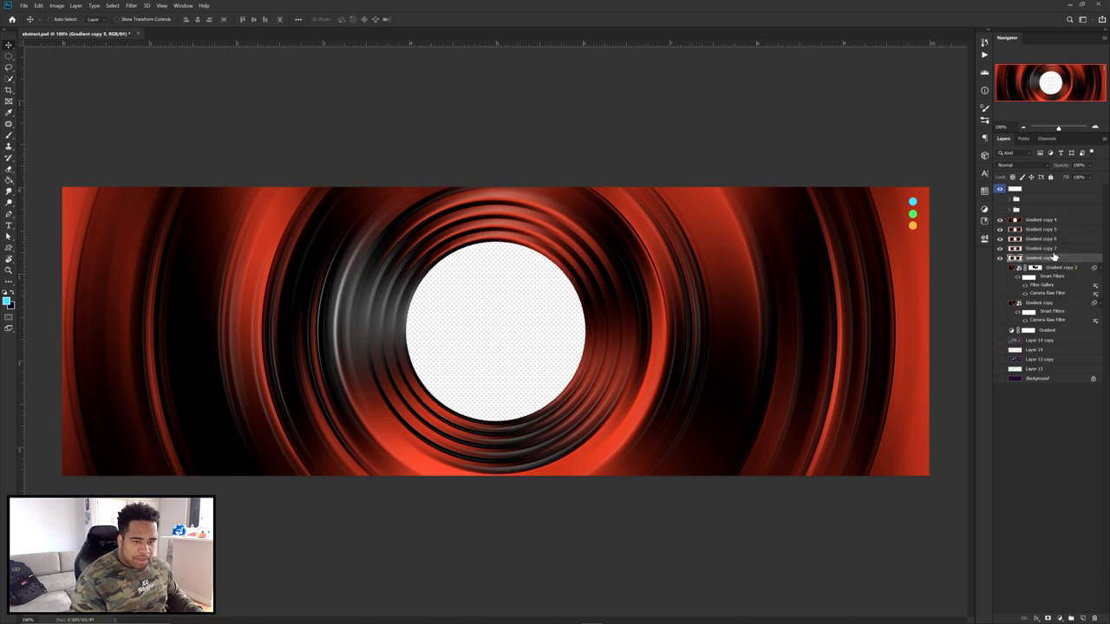
key(ctrl+shift+t)
key(ctrl+j)
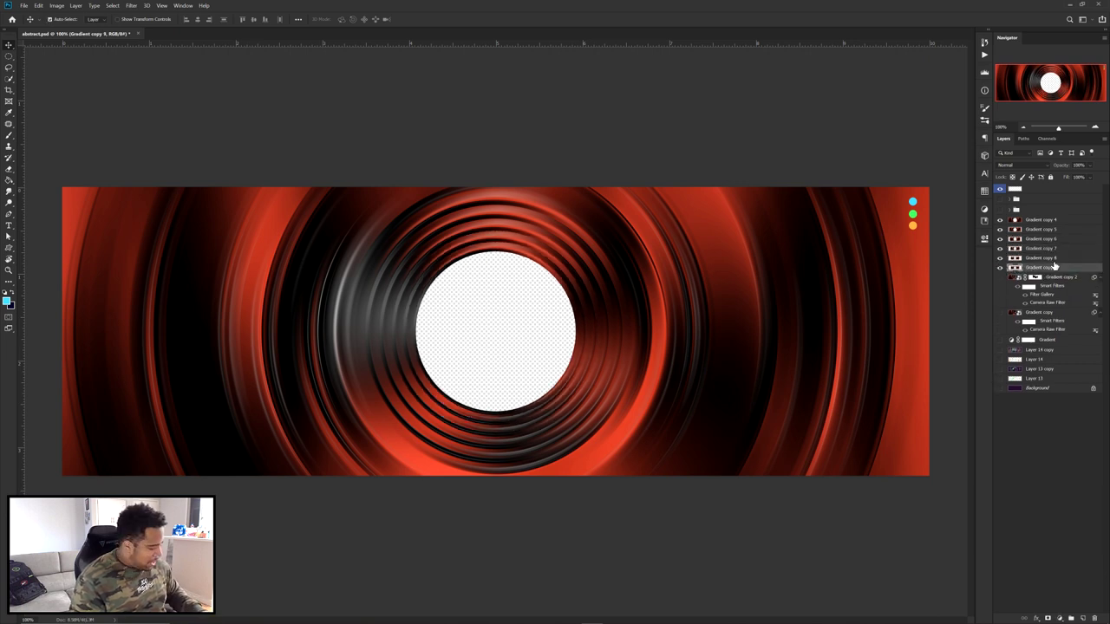
key(ctrl+shift+t)
key(ctrl+j)
key(ctrl+shift+t)
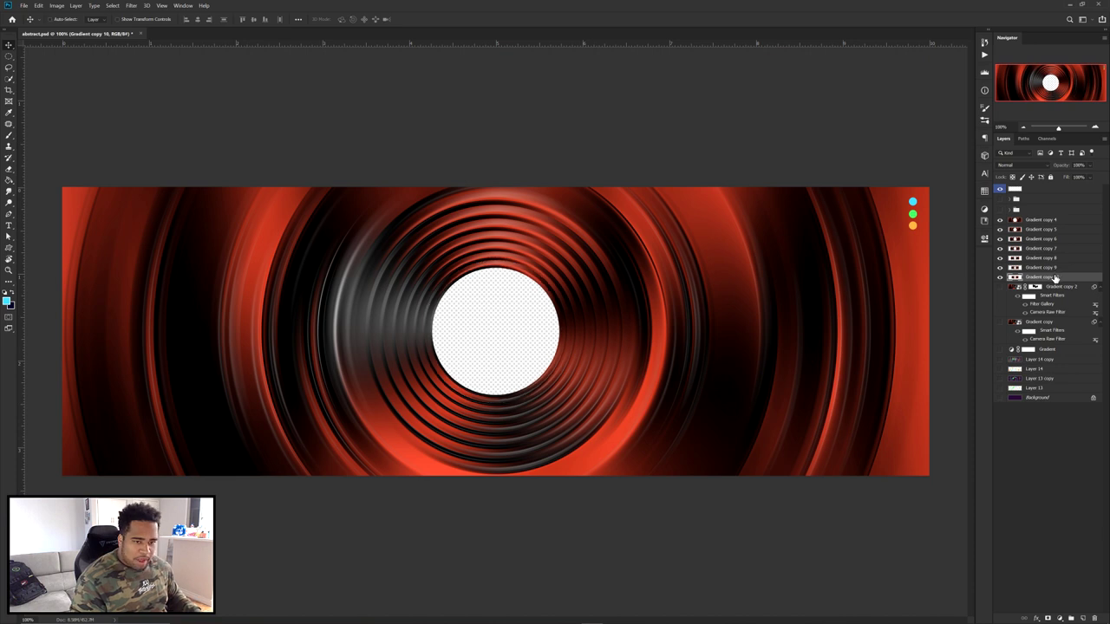
key(ctrl+j)
key(ctrl+shift+t)
key(ctrl+j)
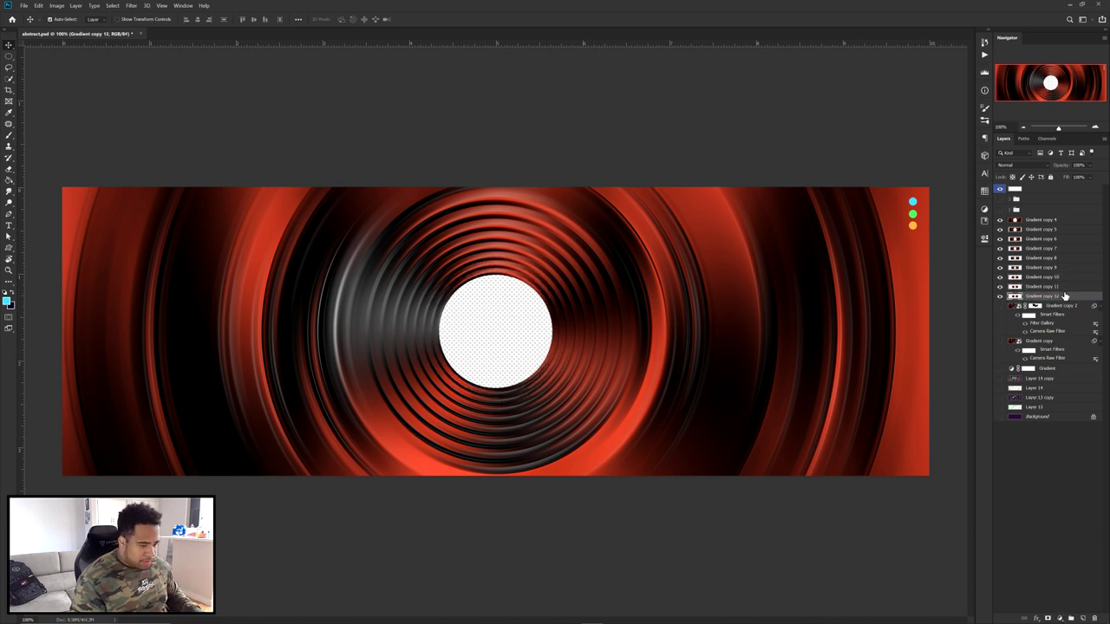
key(ctrl+shift+t)
Continue duplicating and shrinking rings up to Gradient copy 20, then select Gradient copy 2
key(ctrl+j)
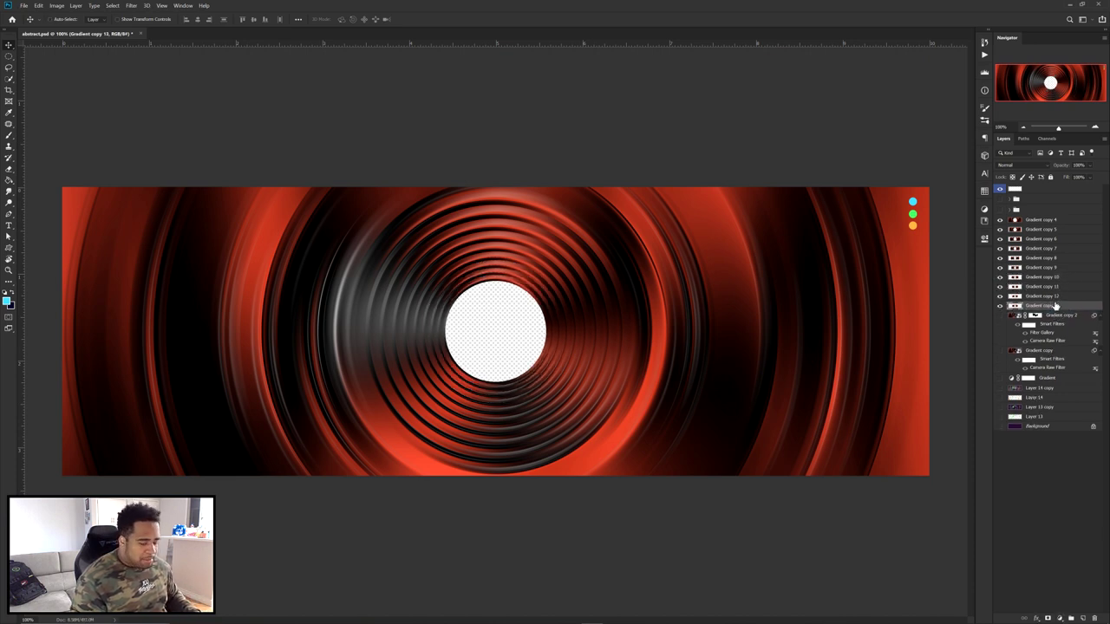
key(ctrl+shift+t)
key(ctrl+j)
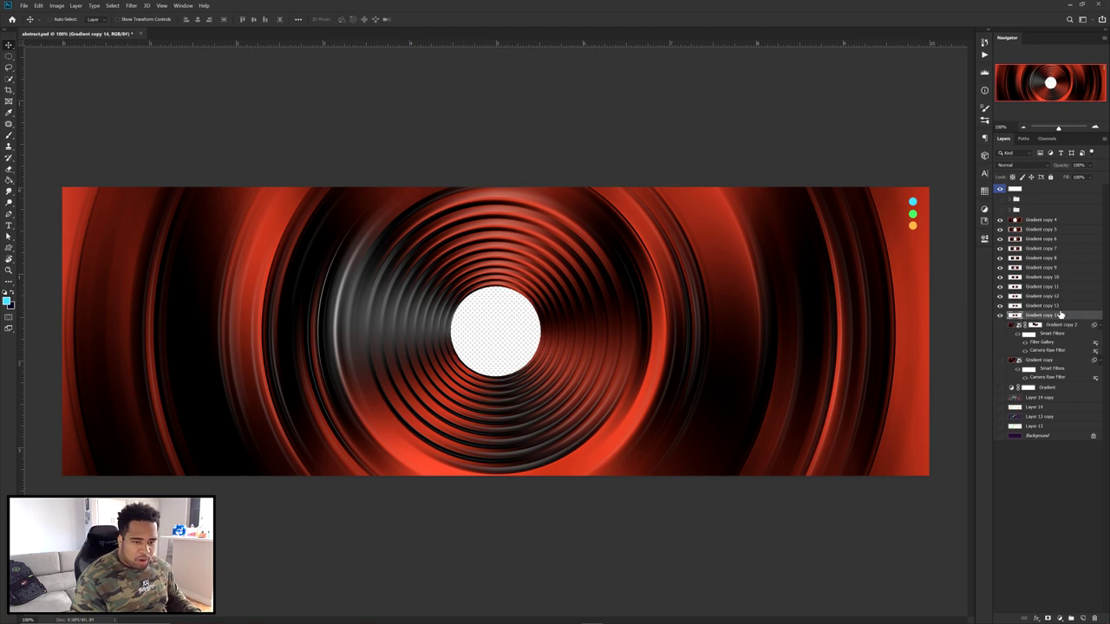
key(ctrl+shift+t)
key(ctrl+j)
key(ctrl+shift+t)
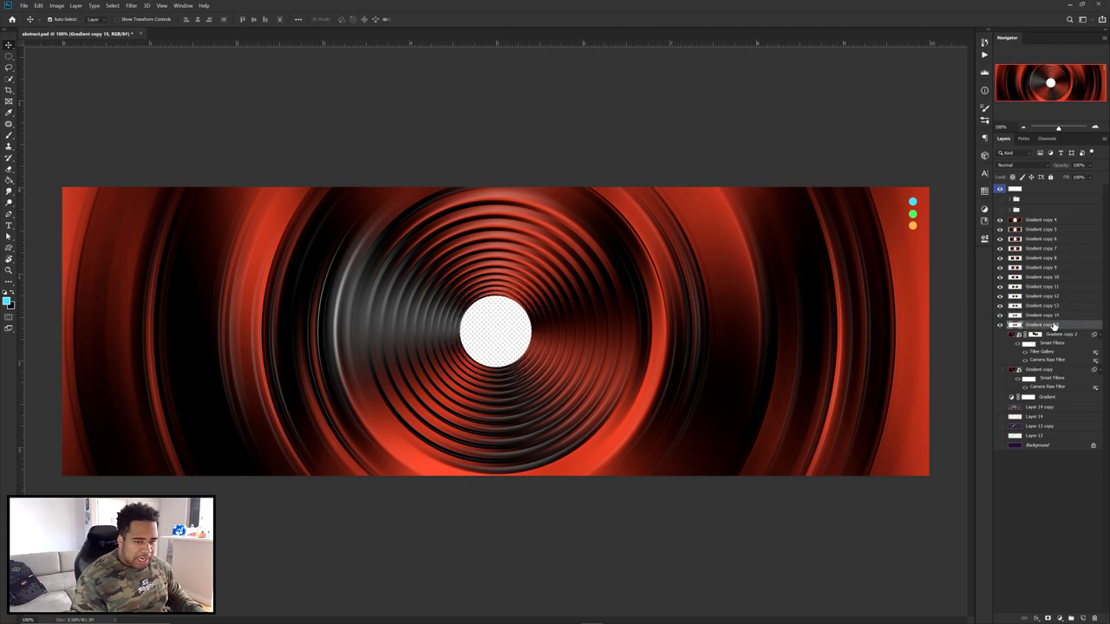
key(ctrl+j)
key(ctrl+shift+t)
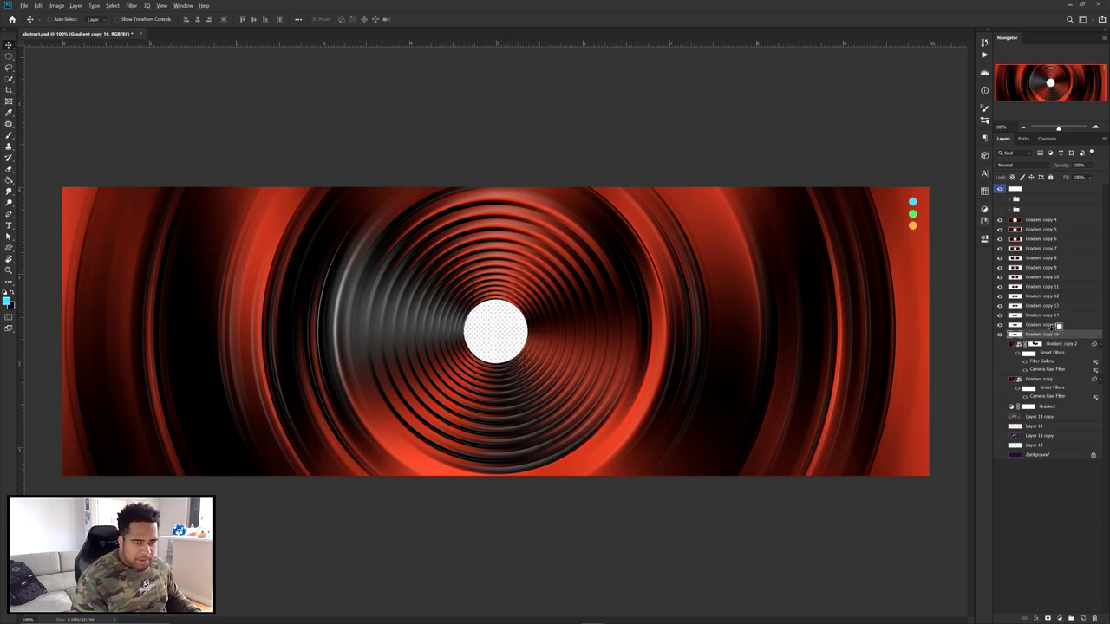
key(ctrl+j)
key(ctrl+shift+t)
key(ctrl+j)
key(ctrl+shift+t)
key(ctrl+j)
key(ctrl+shift+t)
key(ctrl+j)
key(ctrl+shift+t)
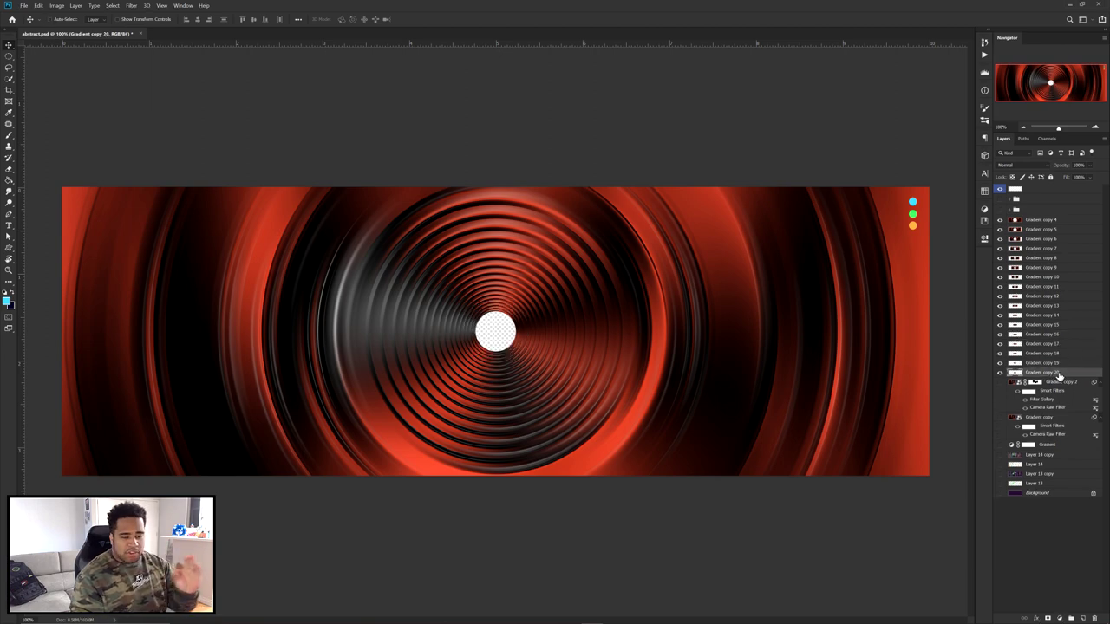
click(1058, 384)
Add a new layer and draw an elliptical selection around the white centre
click(1083, 618)
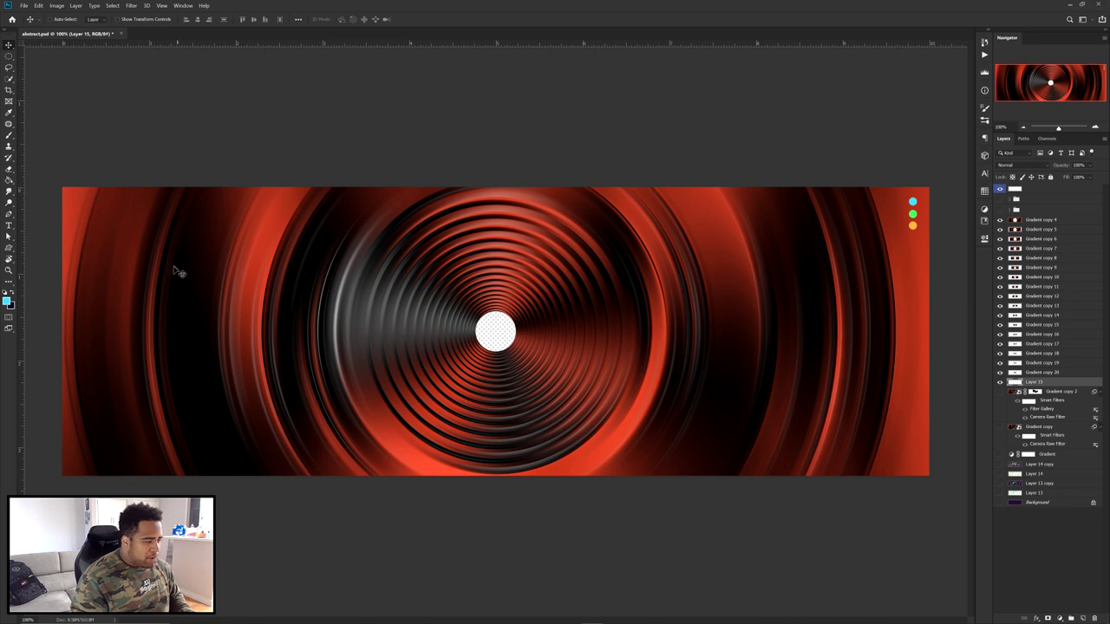
right_click(9, 55)
click(48, 67)
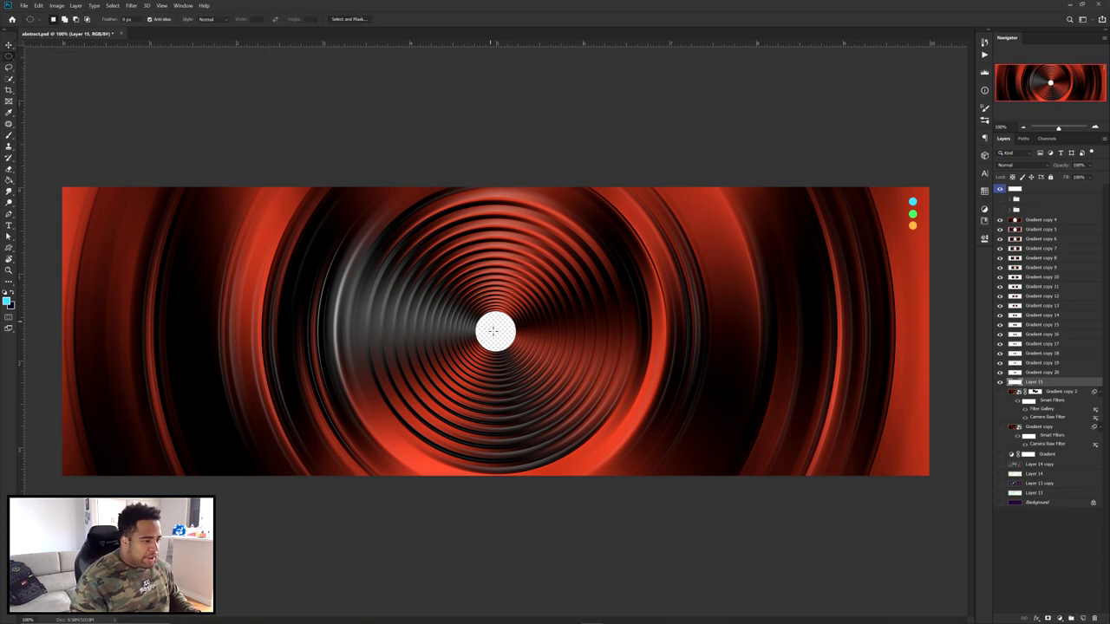
mouse_move(456, 293)
mouse_down()
mouse_move(486, 359)
mouse_move(525, 364)
mouse_up()
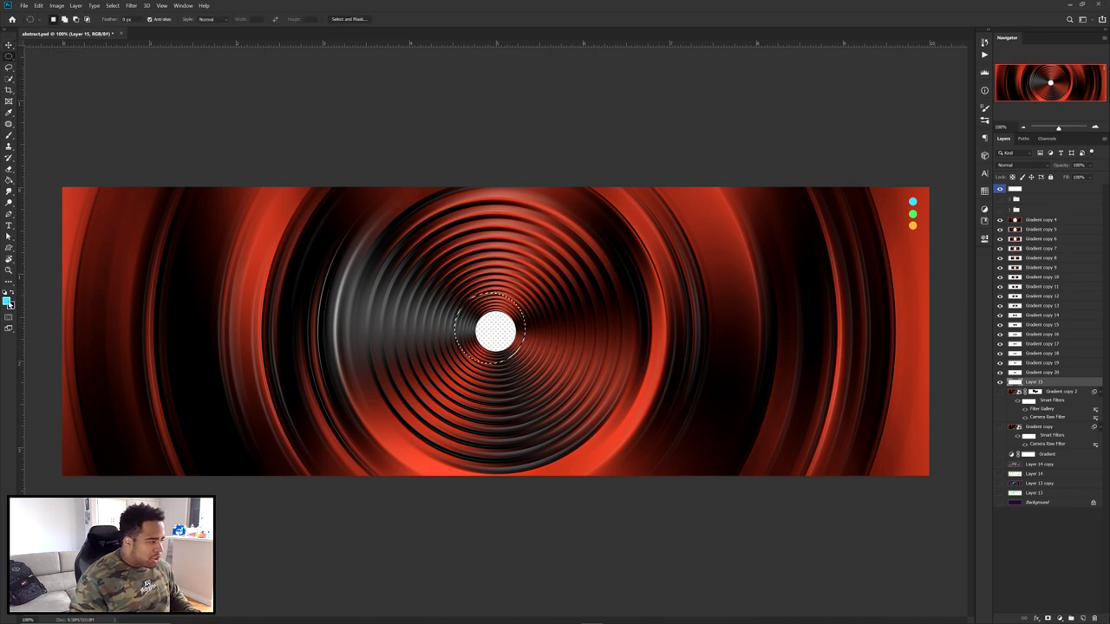
Sample near-black from the banner as foreground and fill the centre circle with it
click(9, 301)
click(299, 271)
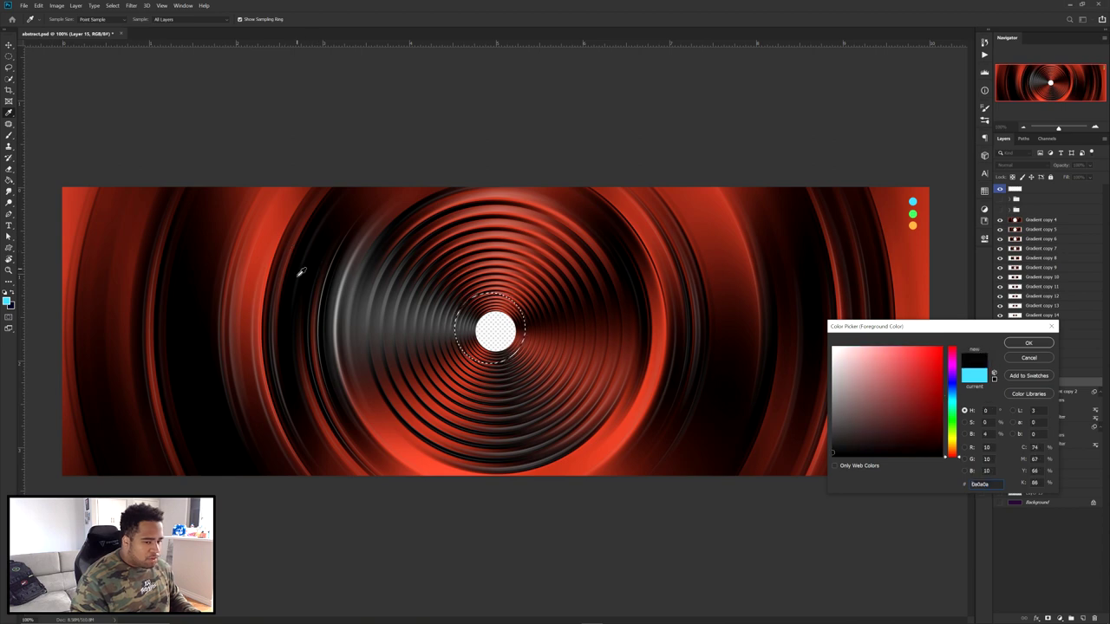
key(Return)
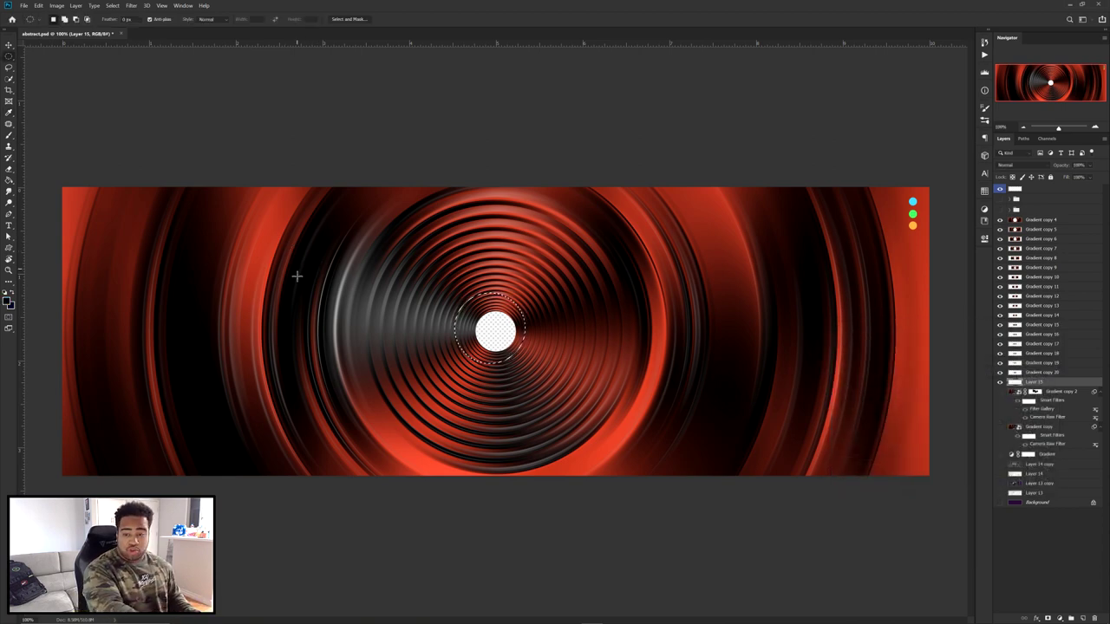
key(alt+BackSpace)
key(ctrl+d)
key(v)
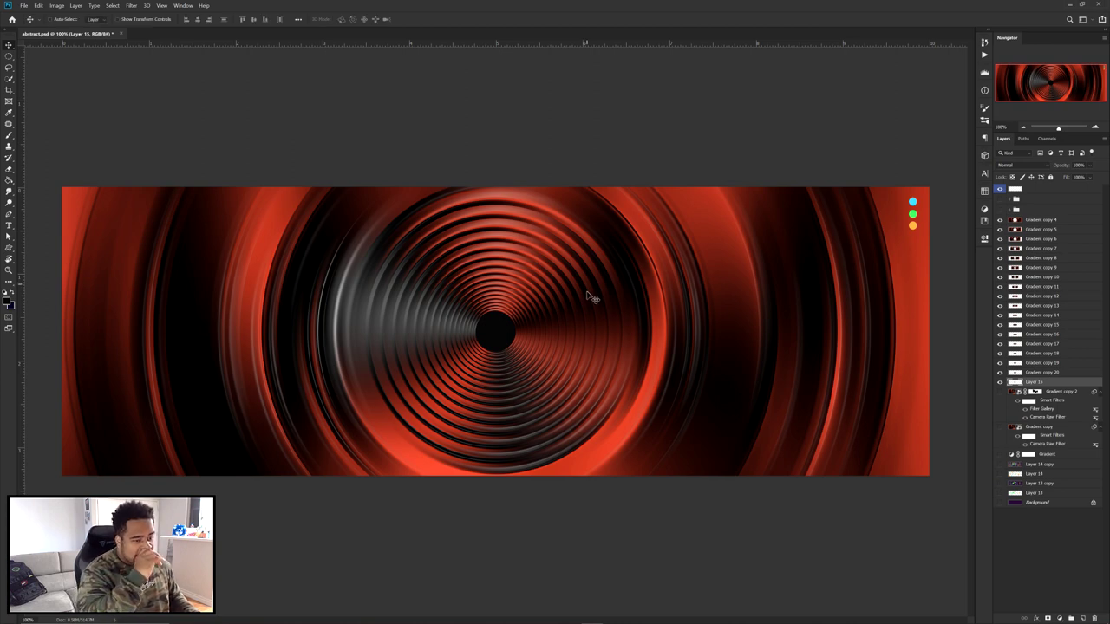
Add a new layer above Gradient copy 4 and select a circle around the inner rings
click(1037, 222)
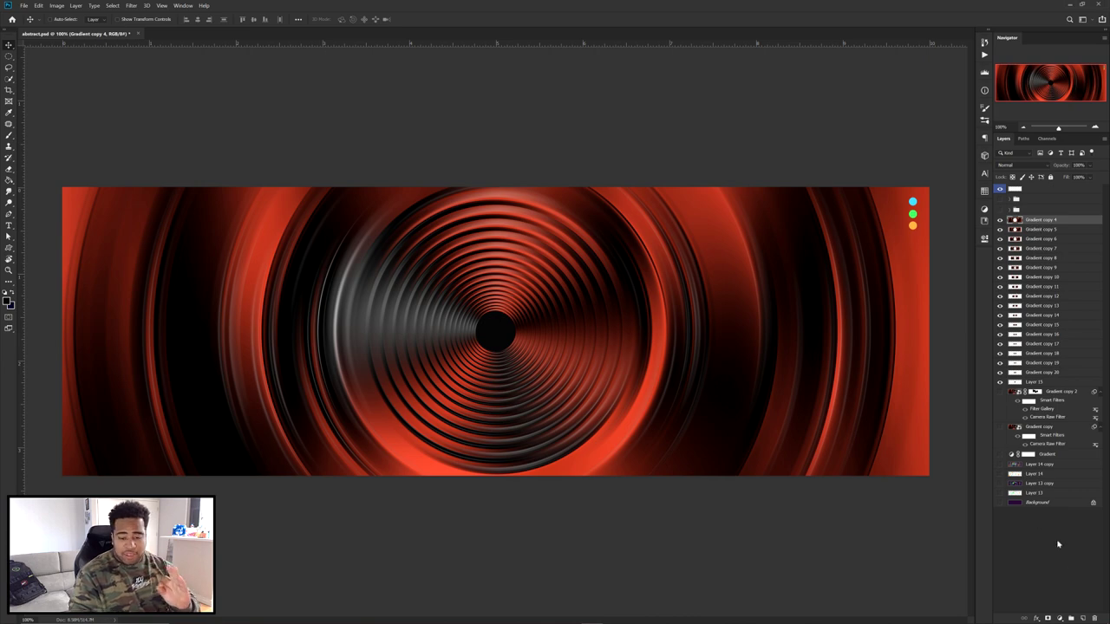
click(1083, 619)
key(m)
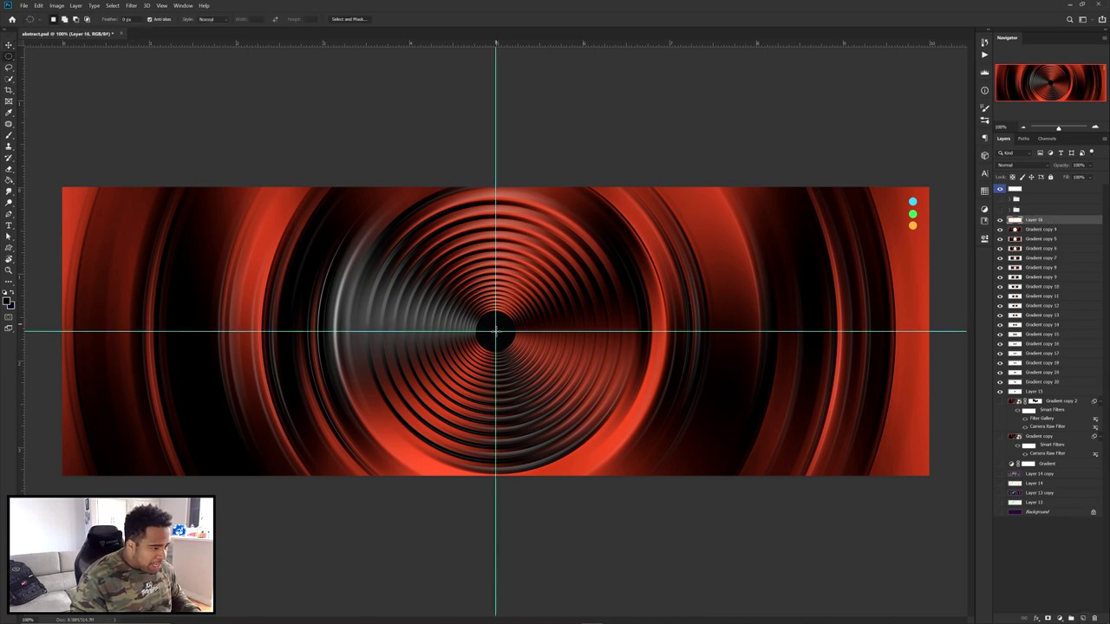
key(ctrl+semicolon)
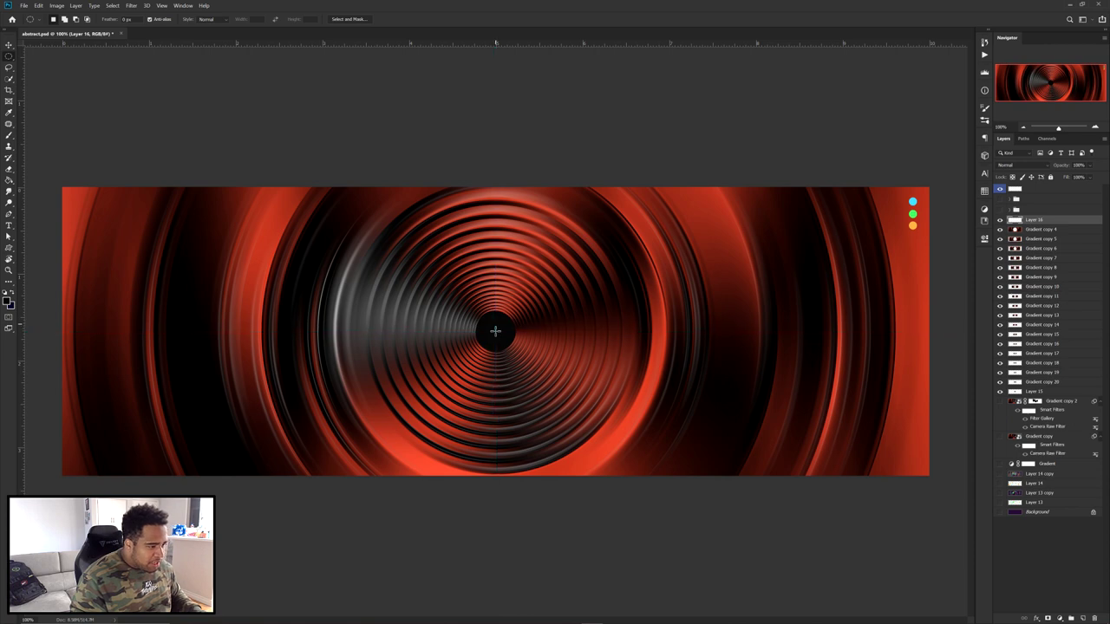
drag(494, 330, 641, 494)
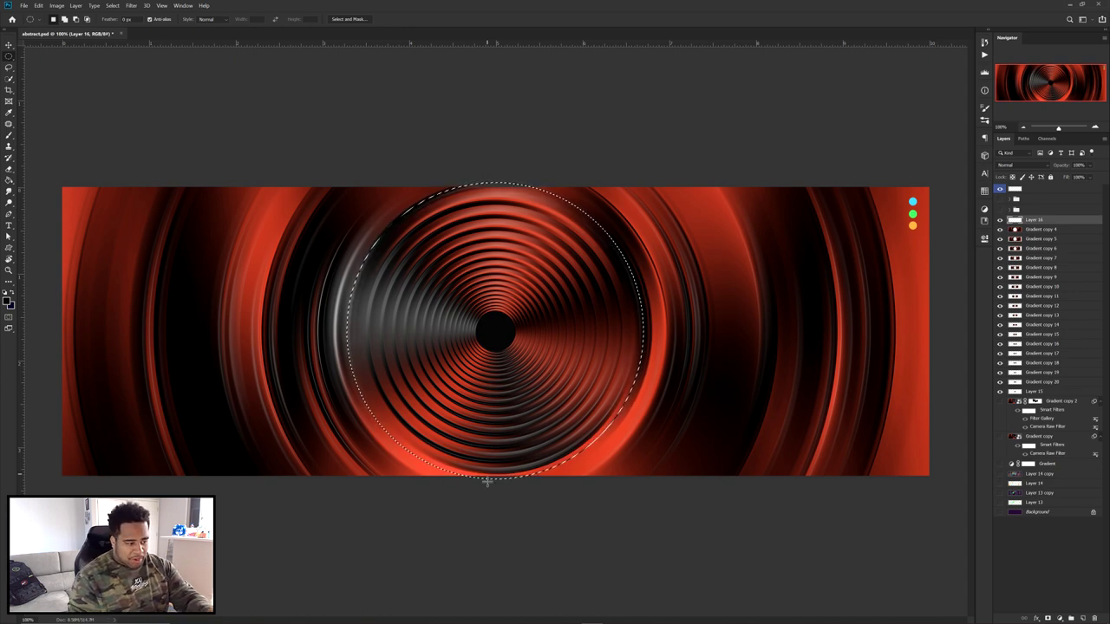
Paint black with an enlarged brush over the grey metallic left part of the disc
key(b)
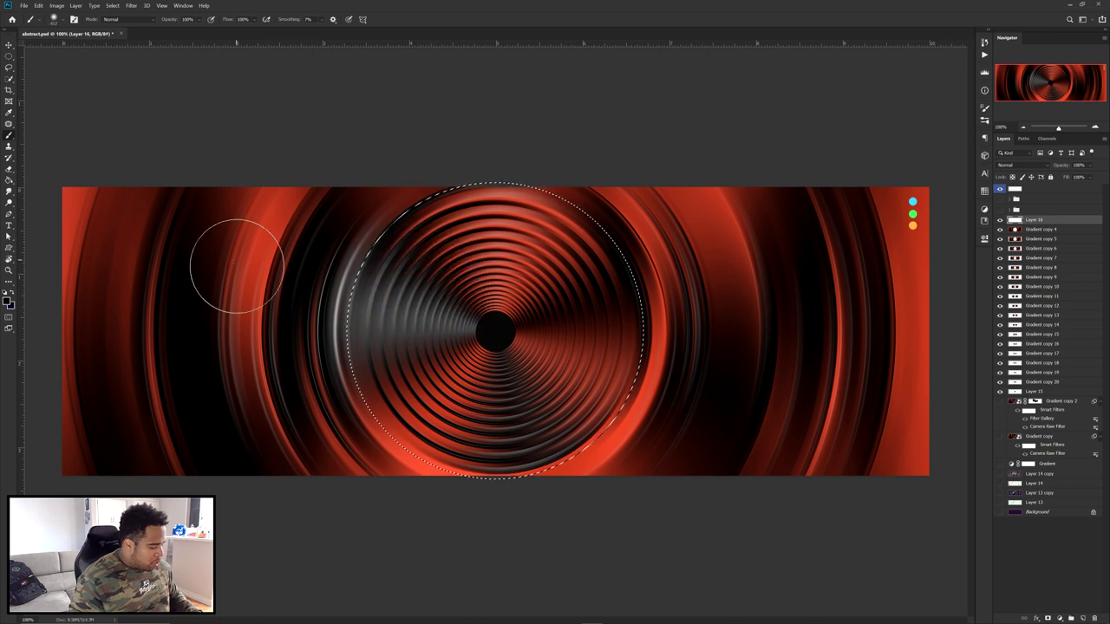
alt+right_click(281, 295)
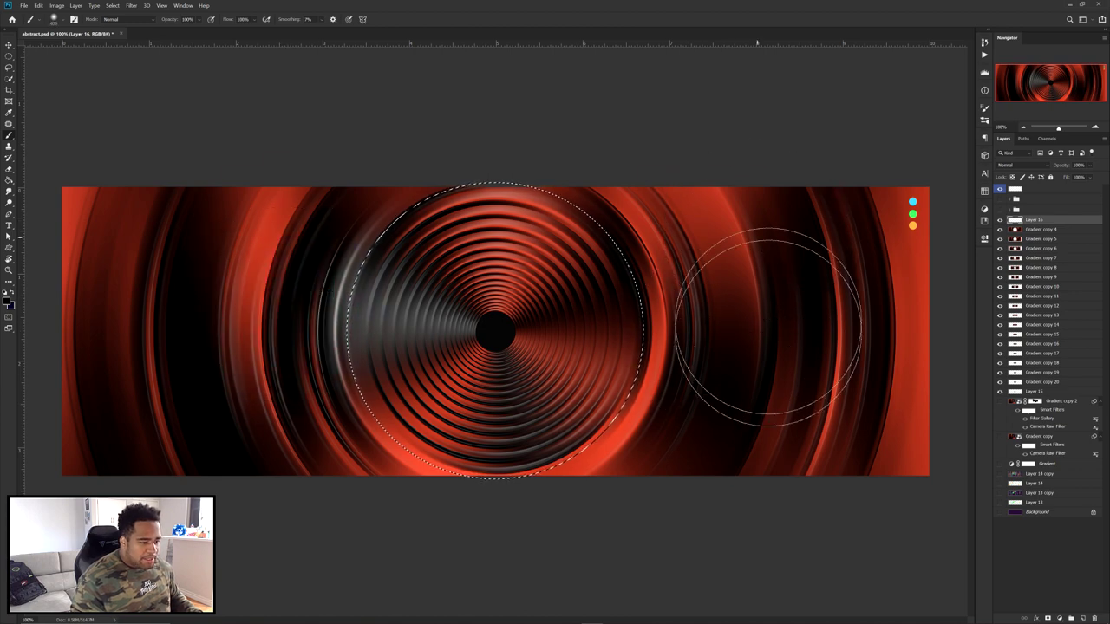
alt+right_click(658, 347)
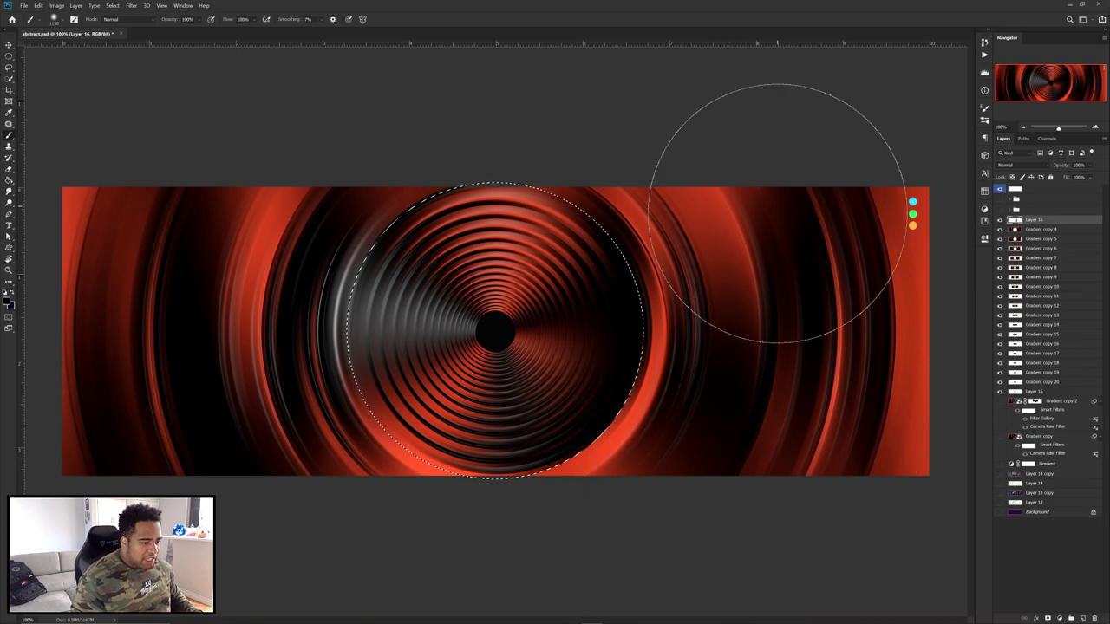
alt+right_click(777, 309)
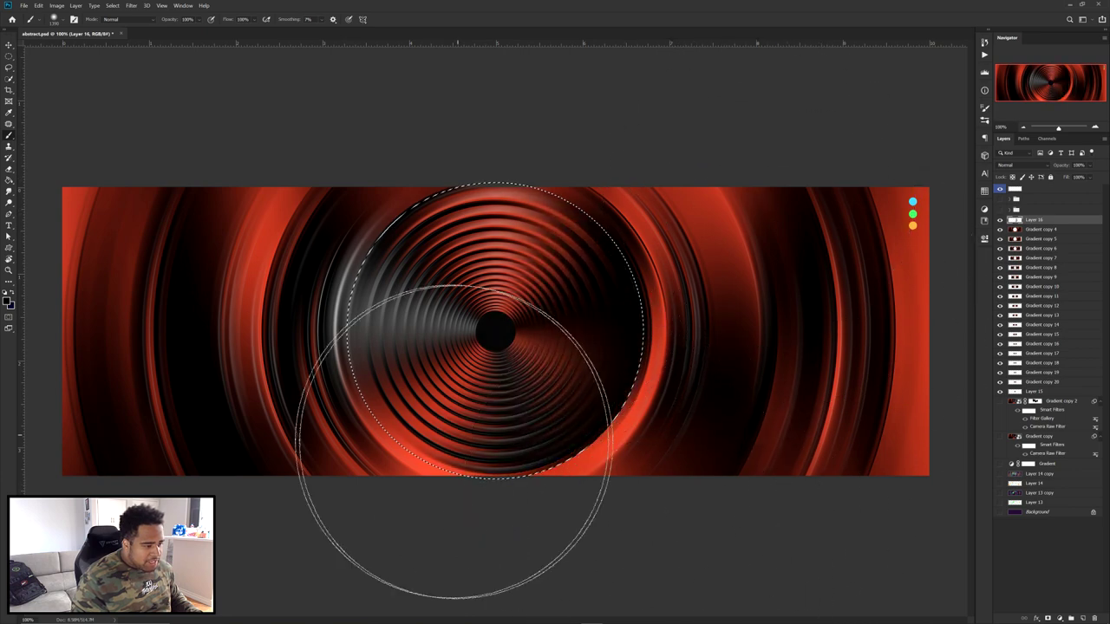
drag(454, 372, 317, 166)
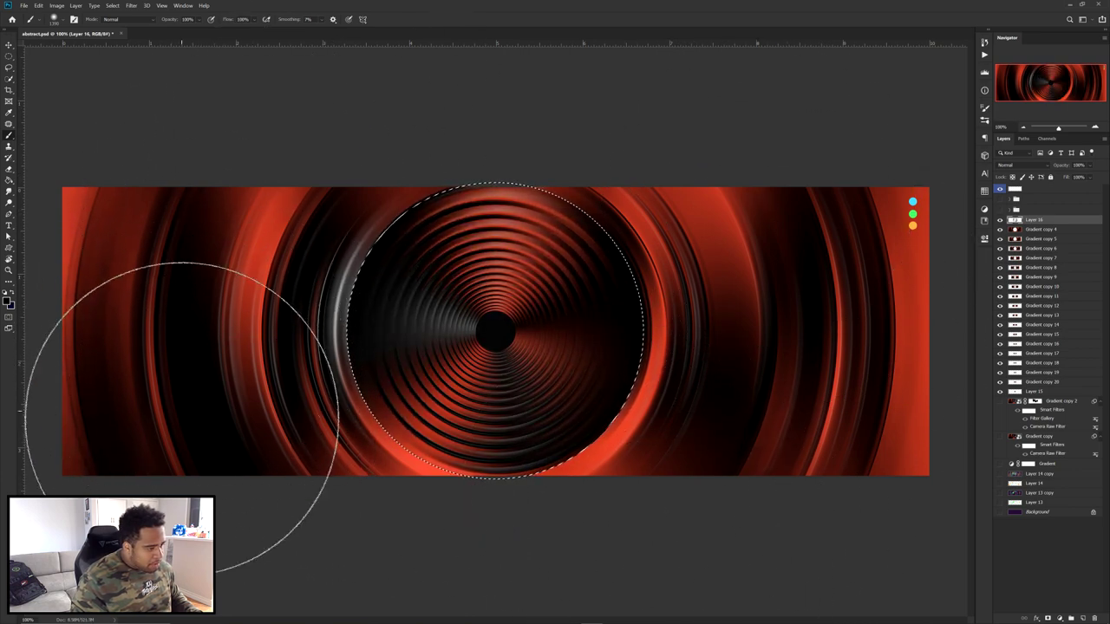
key(ctrl+d)
Draw a large circular selection around the tunnel centre
key(v)
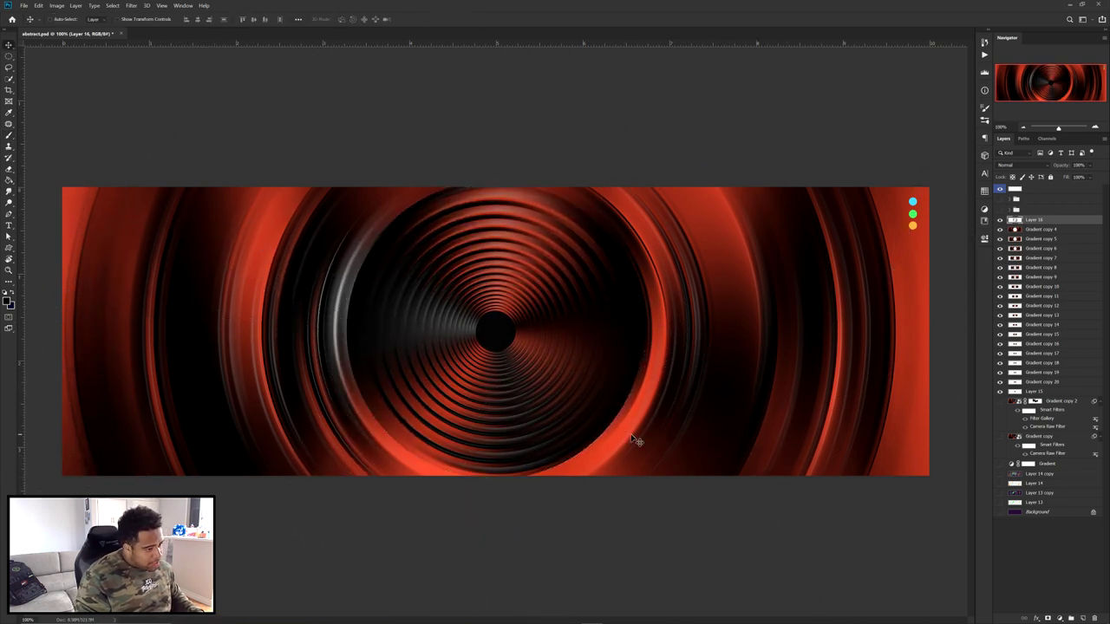
key(ctrl+minus)
key(ctrl+minus)
key(ctrl+plus)
key(ctrl+plus)
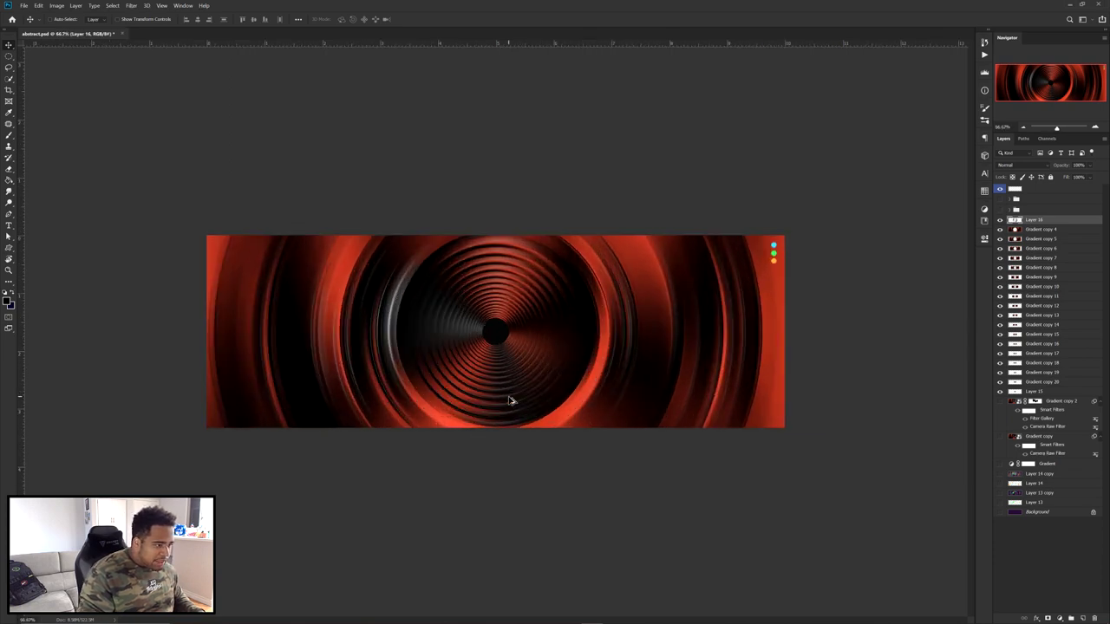
key(m)
key(ctrl+semicolon)
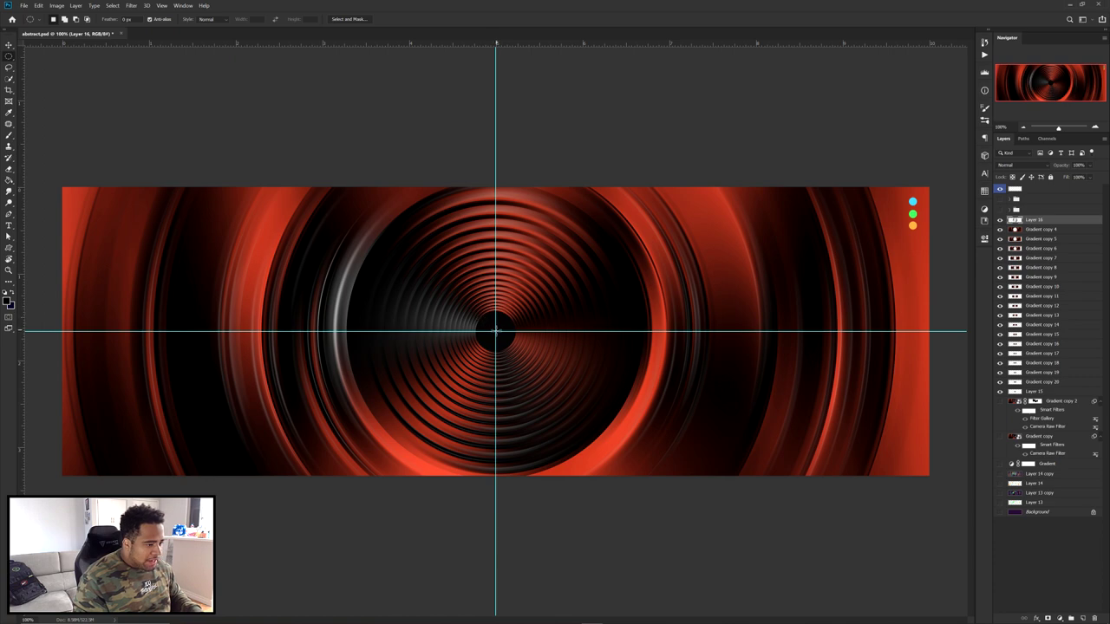
key(ctrl+semicolon)
drag(495, 331, 724, 573)
key(Escape)
key(ctrl+shift+d)
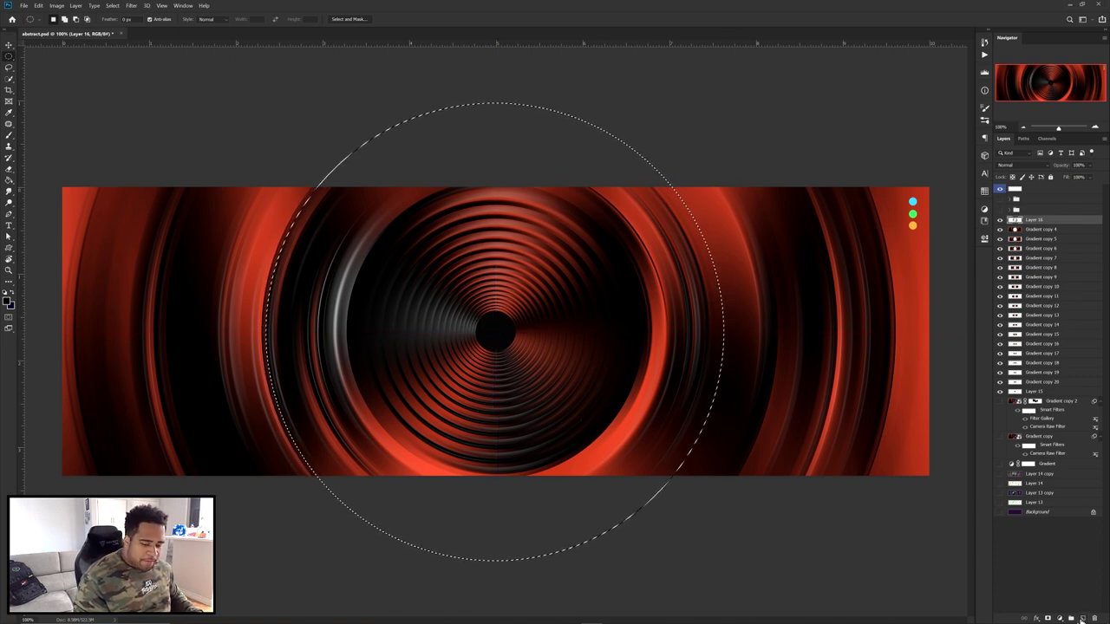
Add Layer 17 above Layer 16 and preview the banner in full-screen mode
click(1082, 617)
key(b)
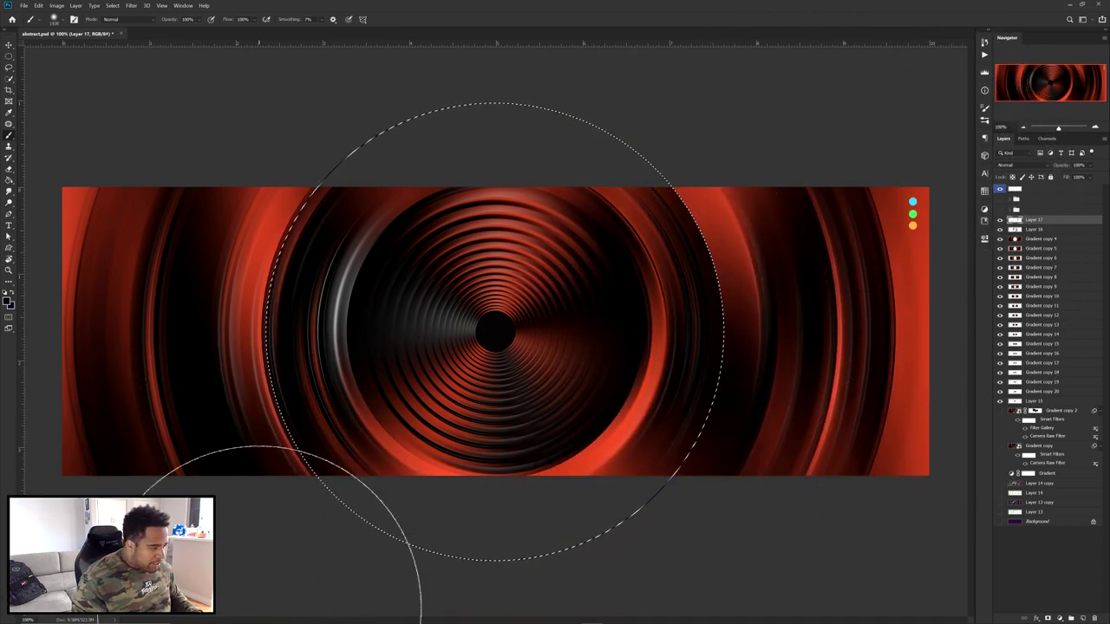
key(ctrl+d)
key(v)
key(ctrl+minus)
key(f)
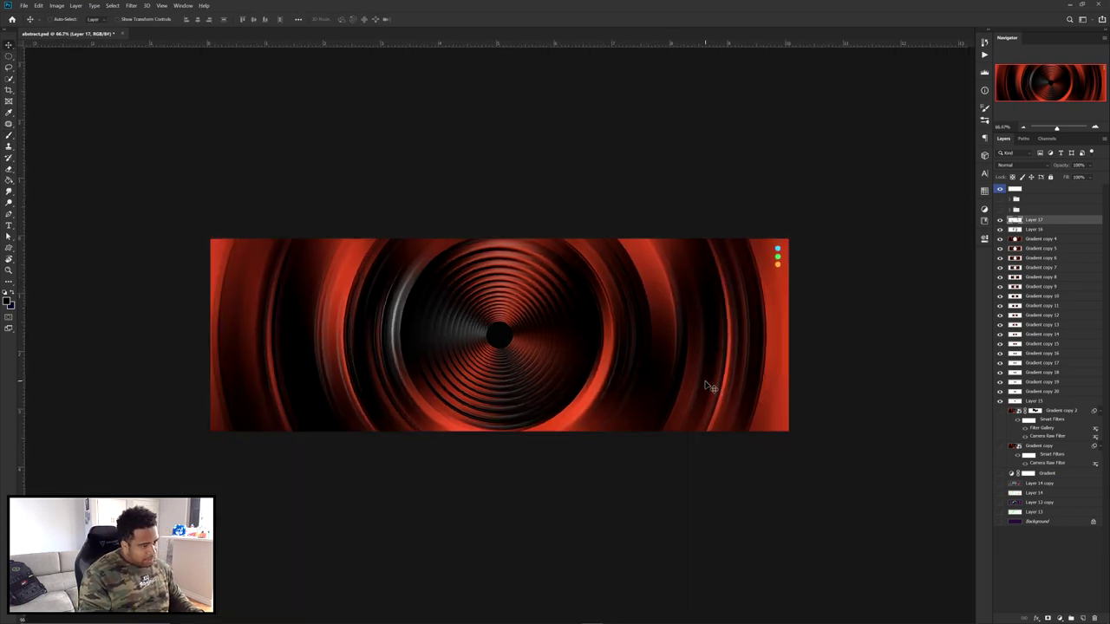
key(f)
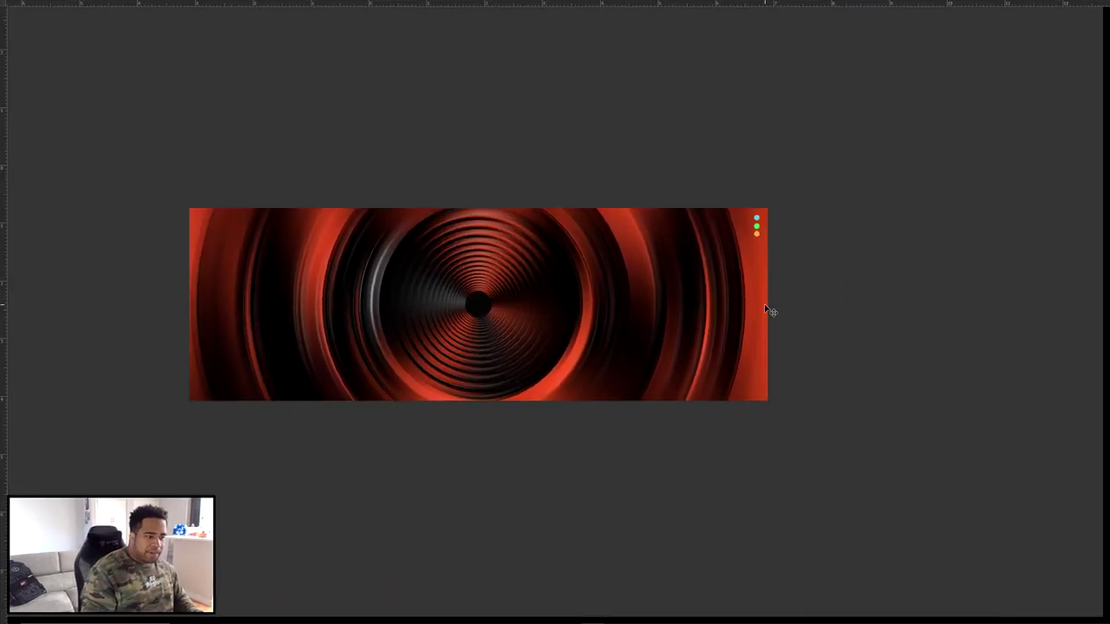
Add a text layer on the canvas in the Infinite Justice font, stretched taller
key(f)
key(t)
click(491, 326)
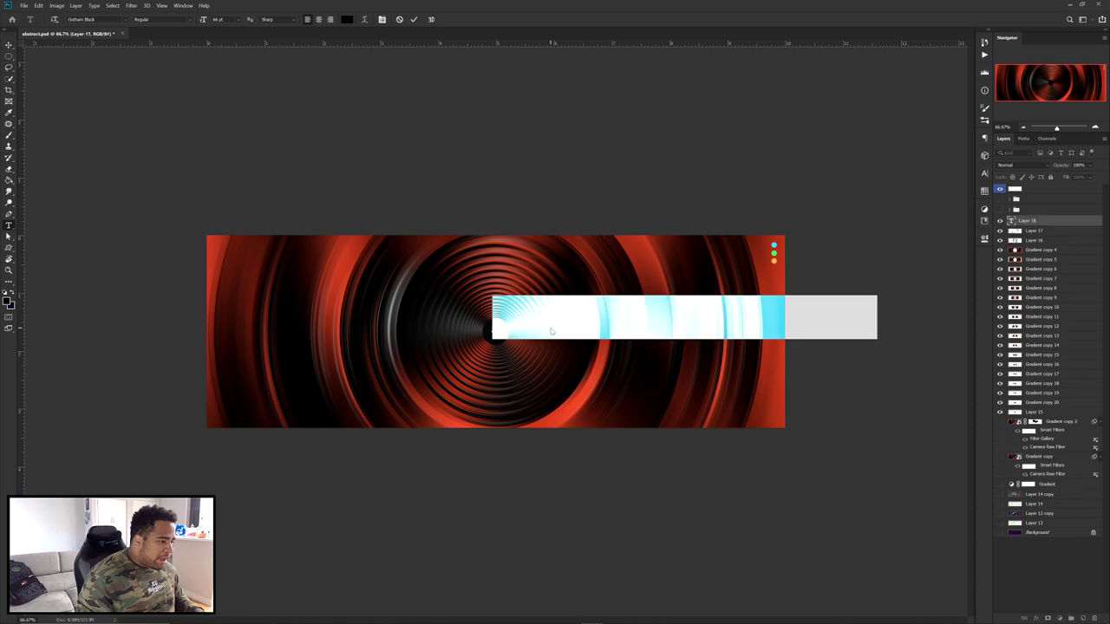
text(THE GIRL)
key(ctrl+a)
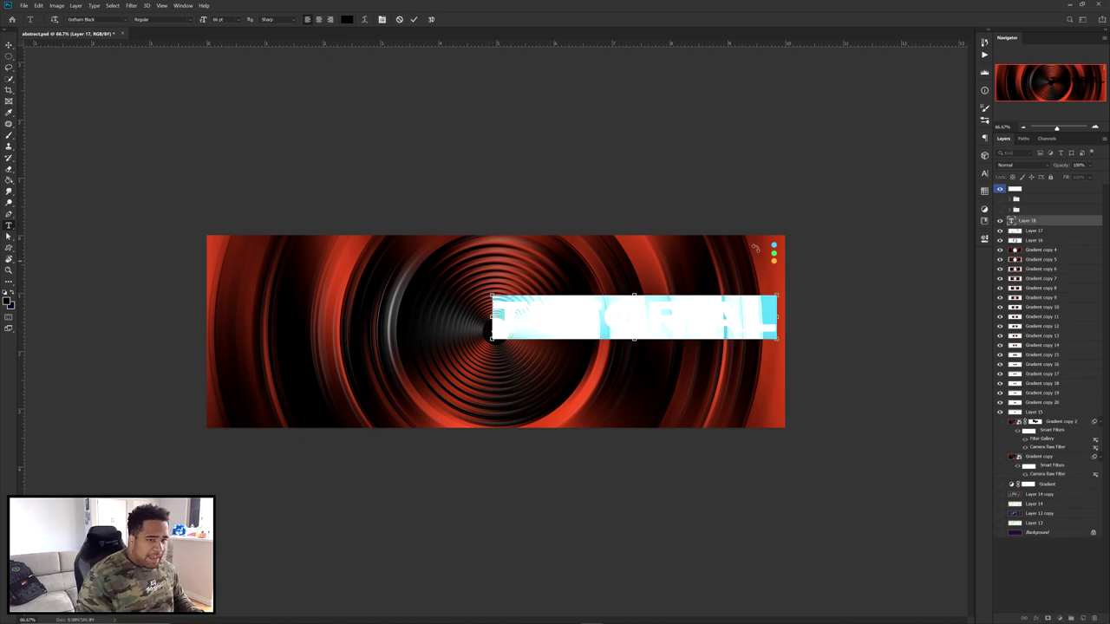
click(984, 174)
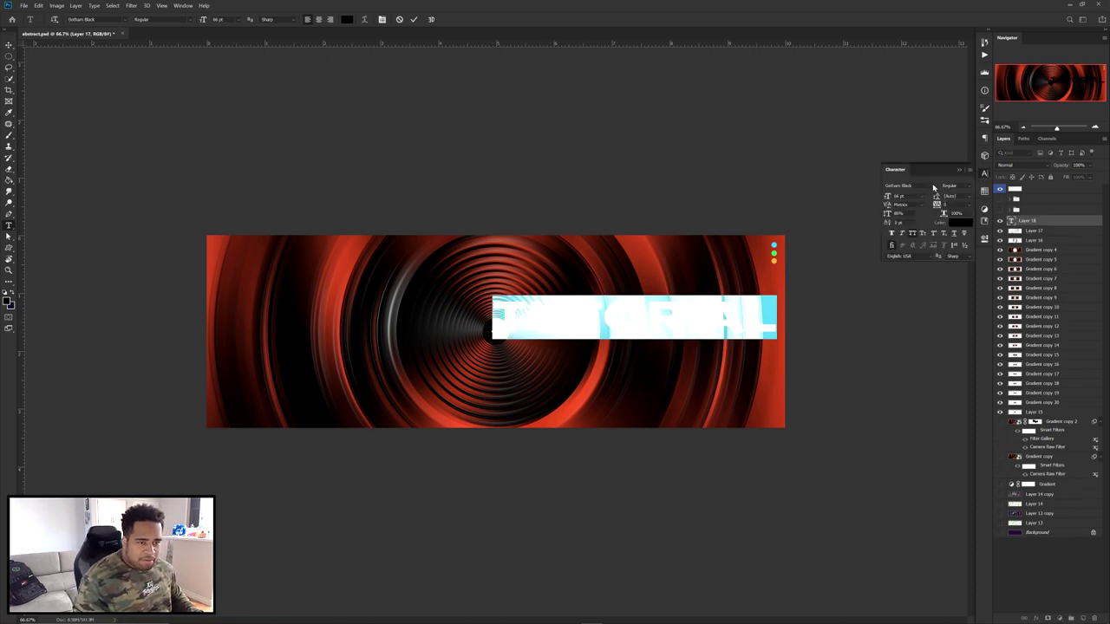
click(934, 188)
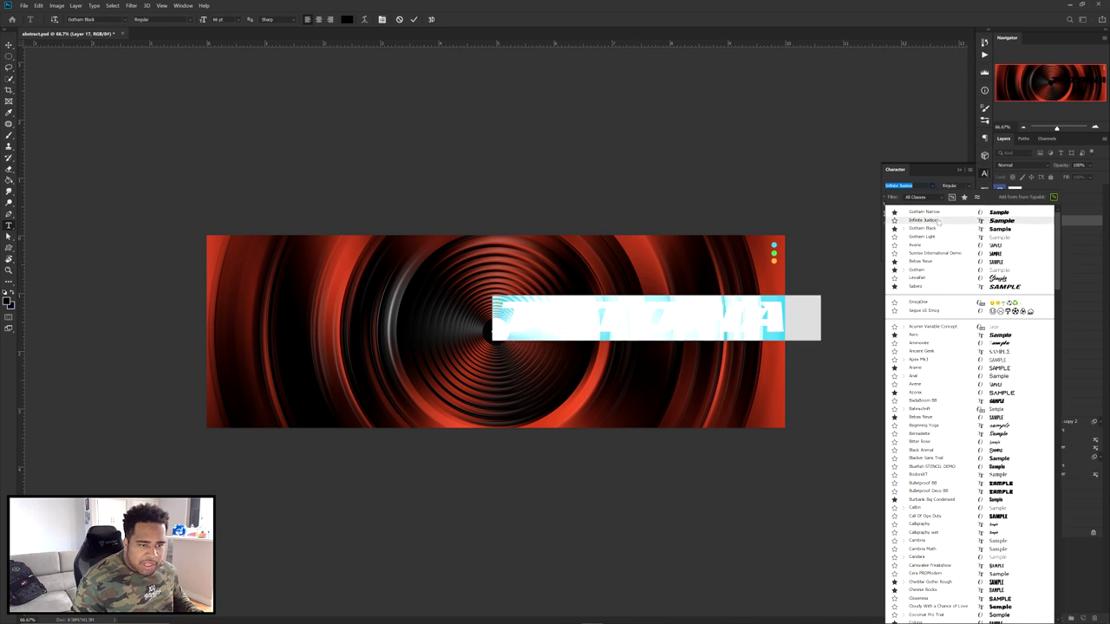
click(938, 220)
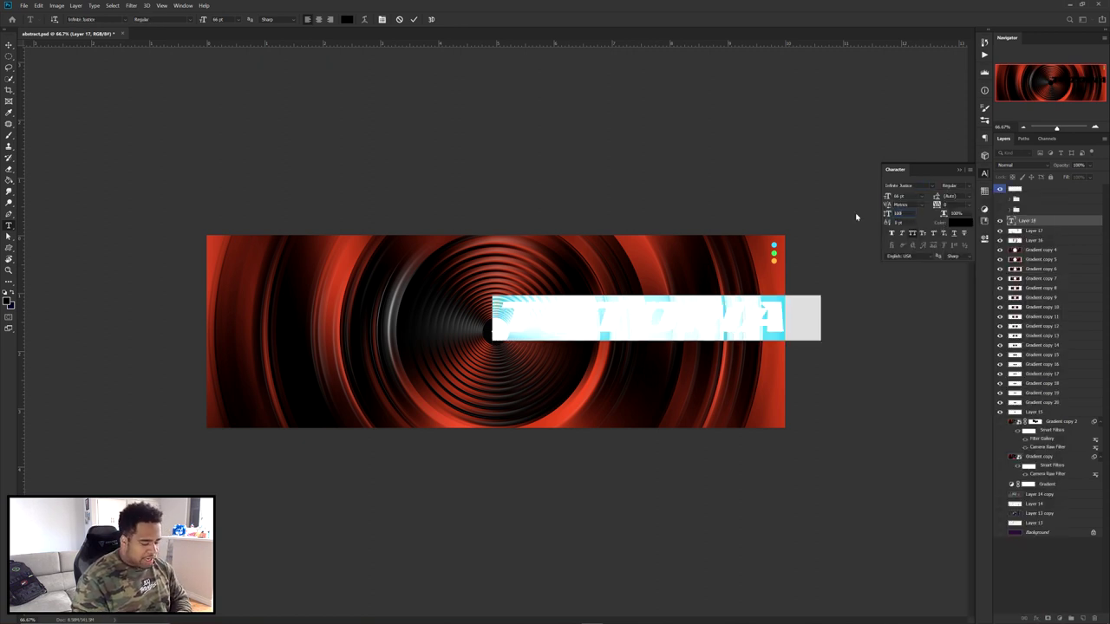
key(Return)
click(414, 20)
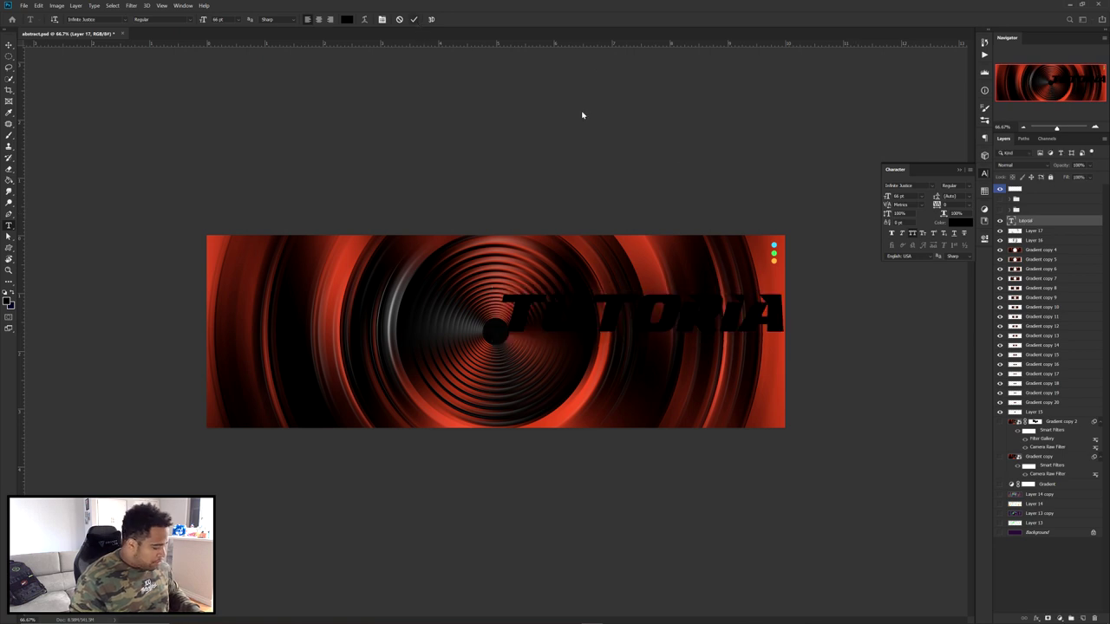
Make the TUTORIAL text white and centre it over the ring tunnel
click(960, 223)
click(833, 352)
click(1027, 345)
key(ctrl+t)
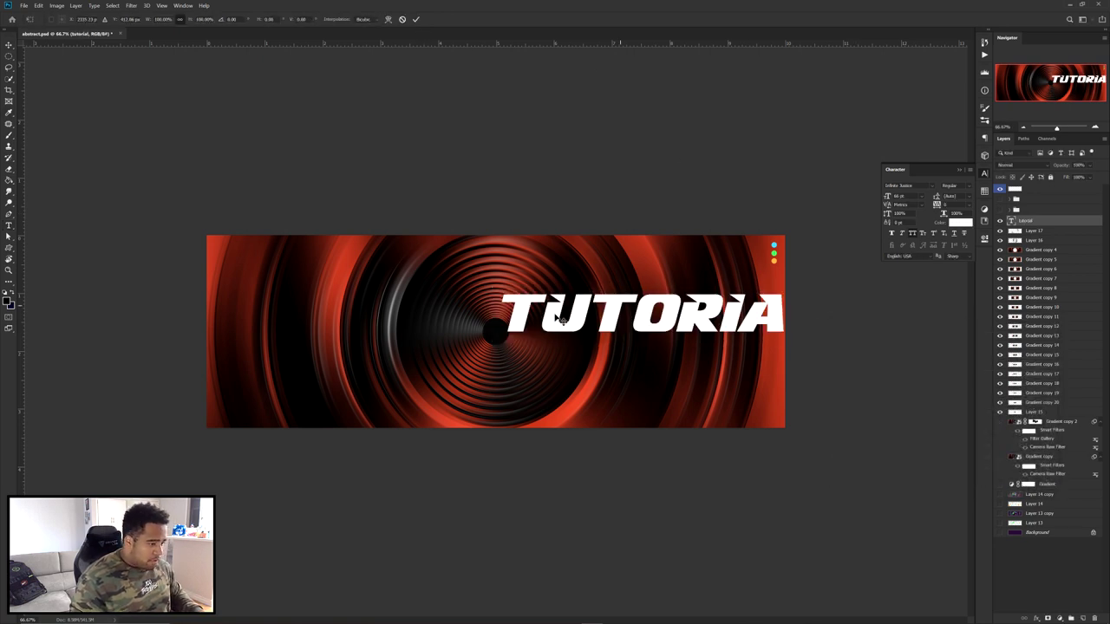
drag(508, 314, 562, 314)
drag(708, 330, 491, 350)
key(Return)
key(ctrl+1)
key(Left)
key(Left)
key(Left)
key(Left)
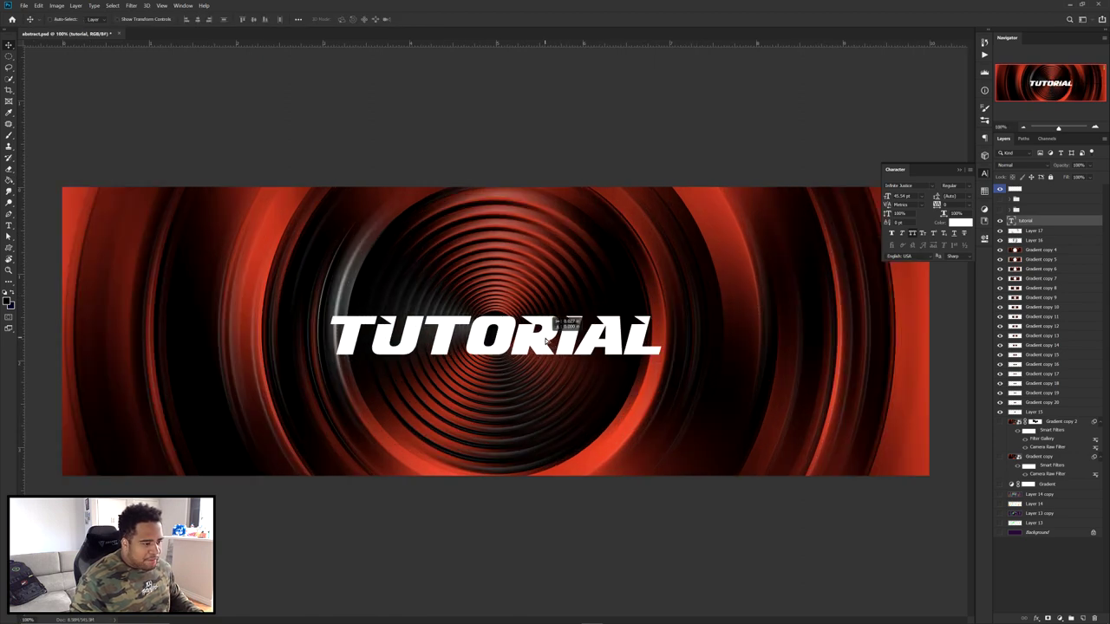
click(984, 173)
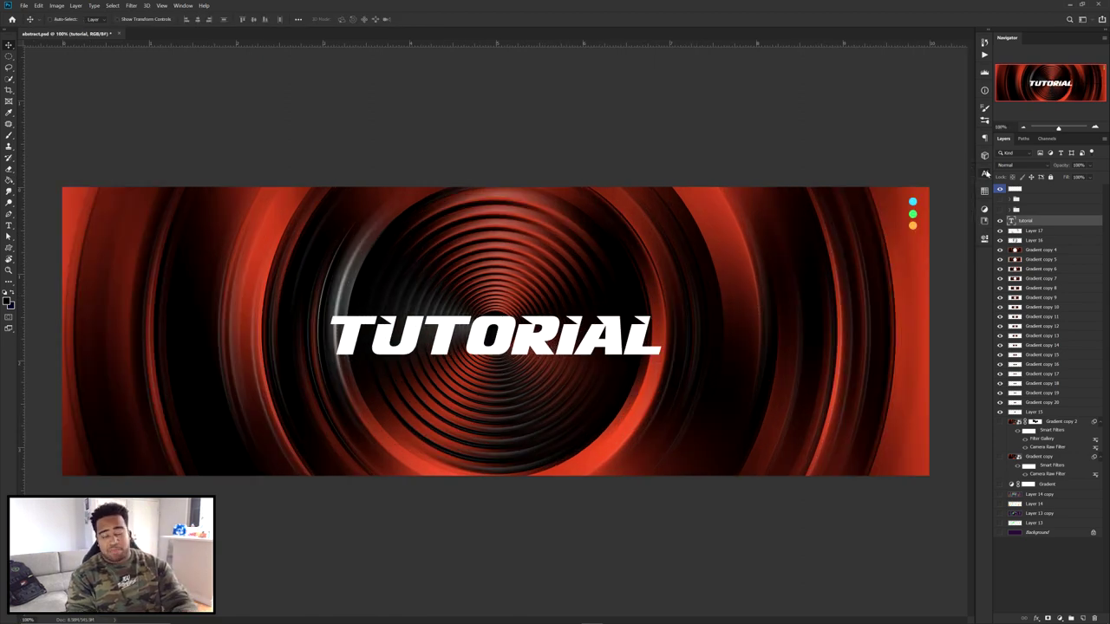